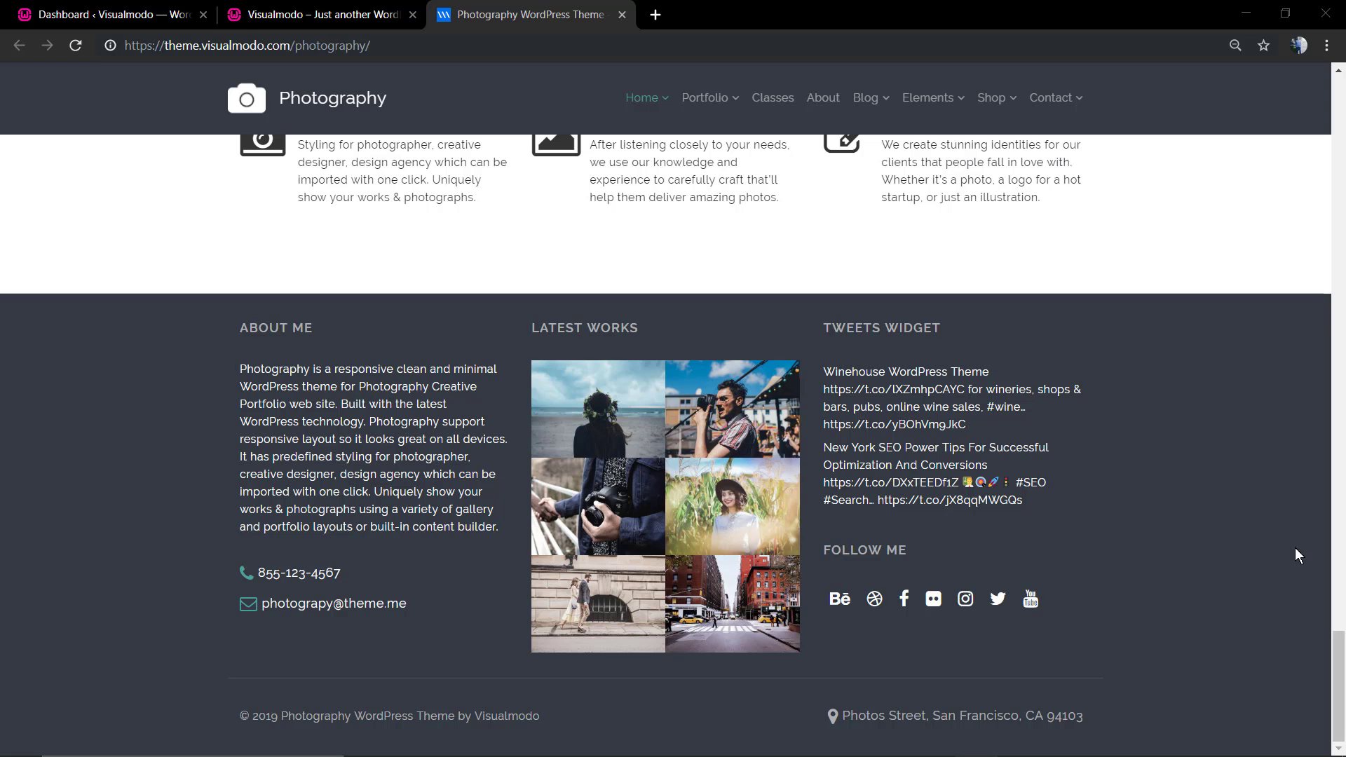
Scroll through the Photography demo's home page, then go to its Blog page
scroll(1289, 549, "up", 10)
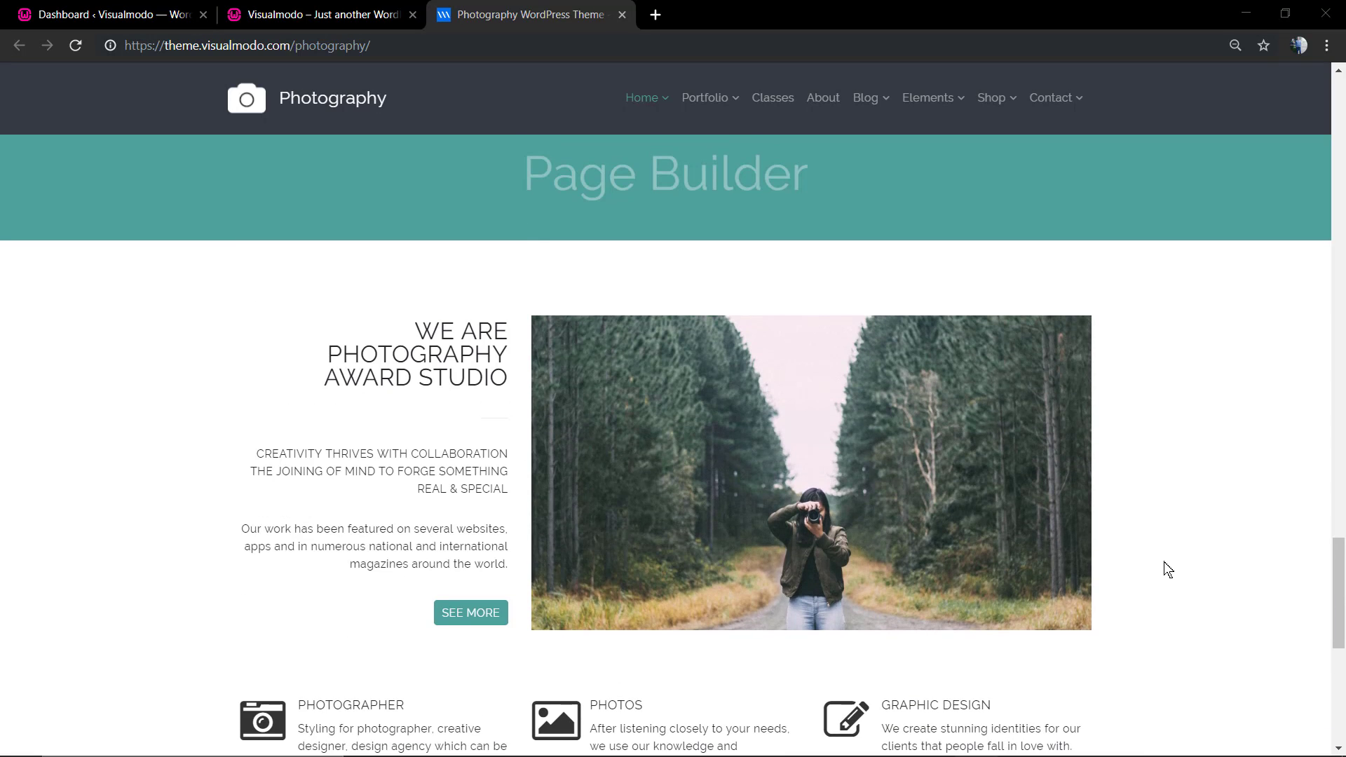
scroll(1167, 568, "up", 4)
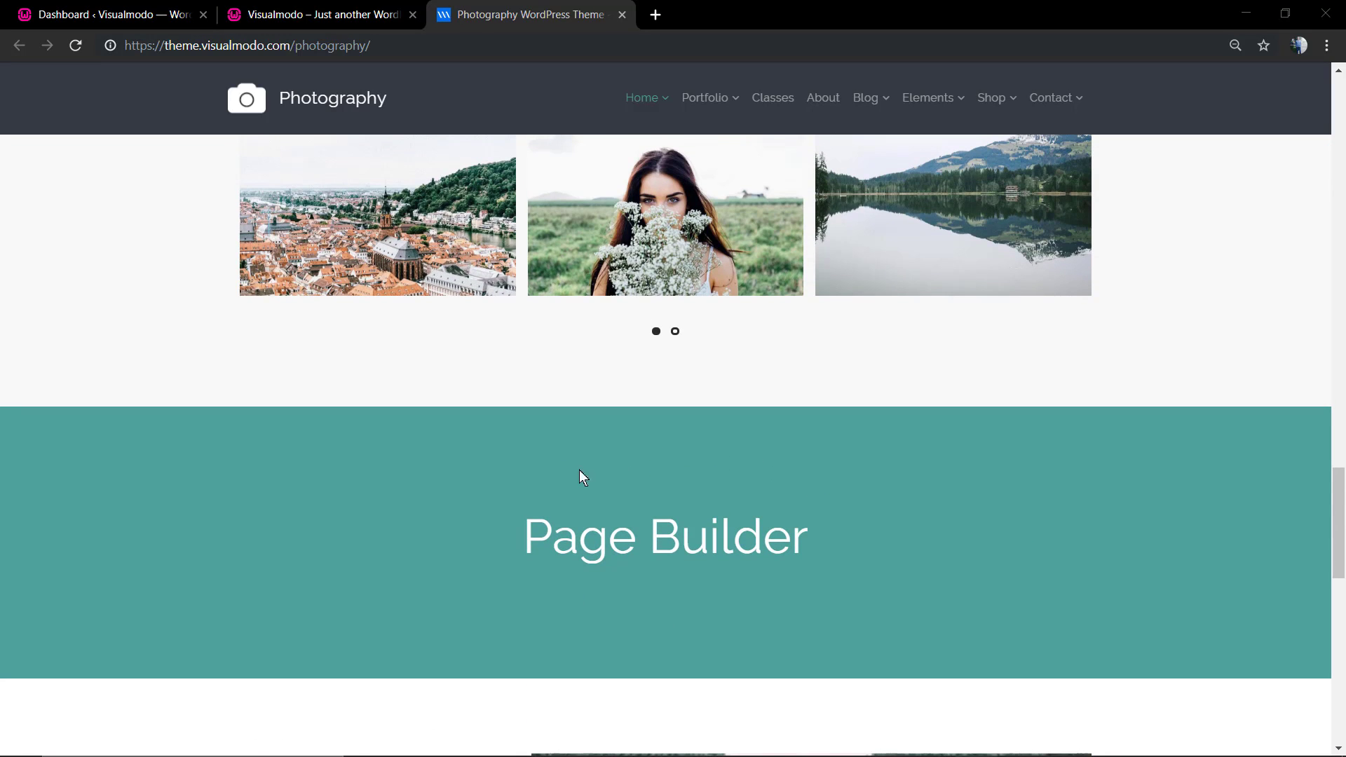
scroll(579, 470, "up", 15)
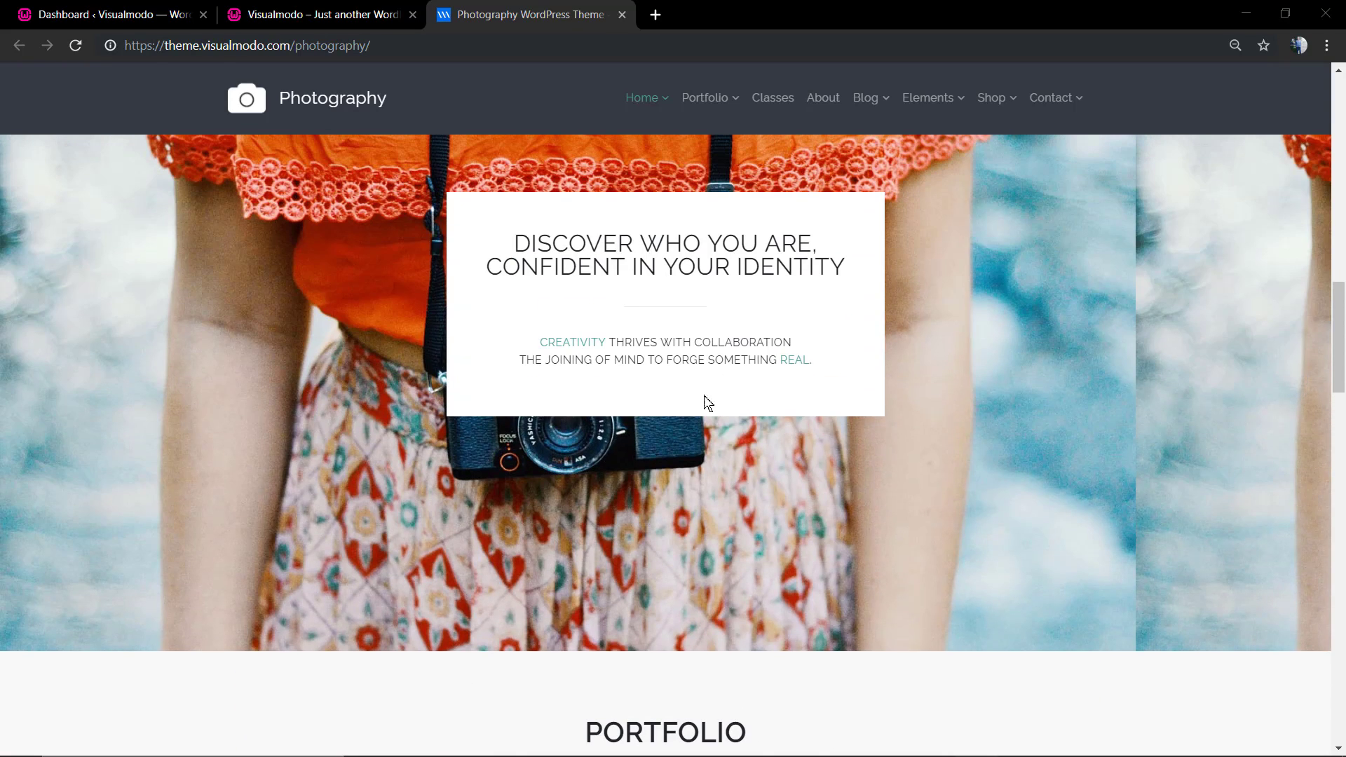
scroll(706, 401, "up", 4)
scroll(721, 430, "down", 2)
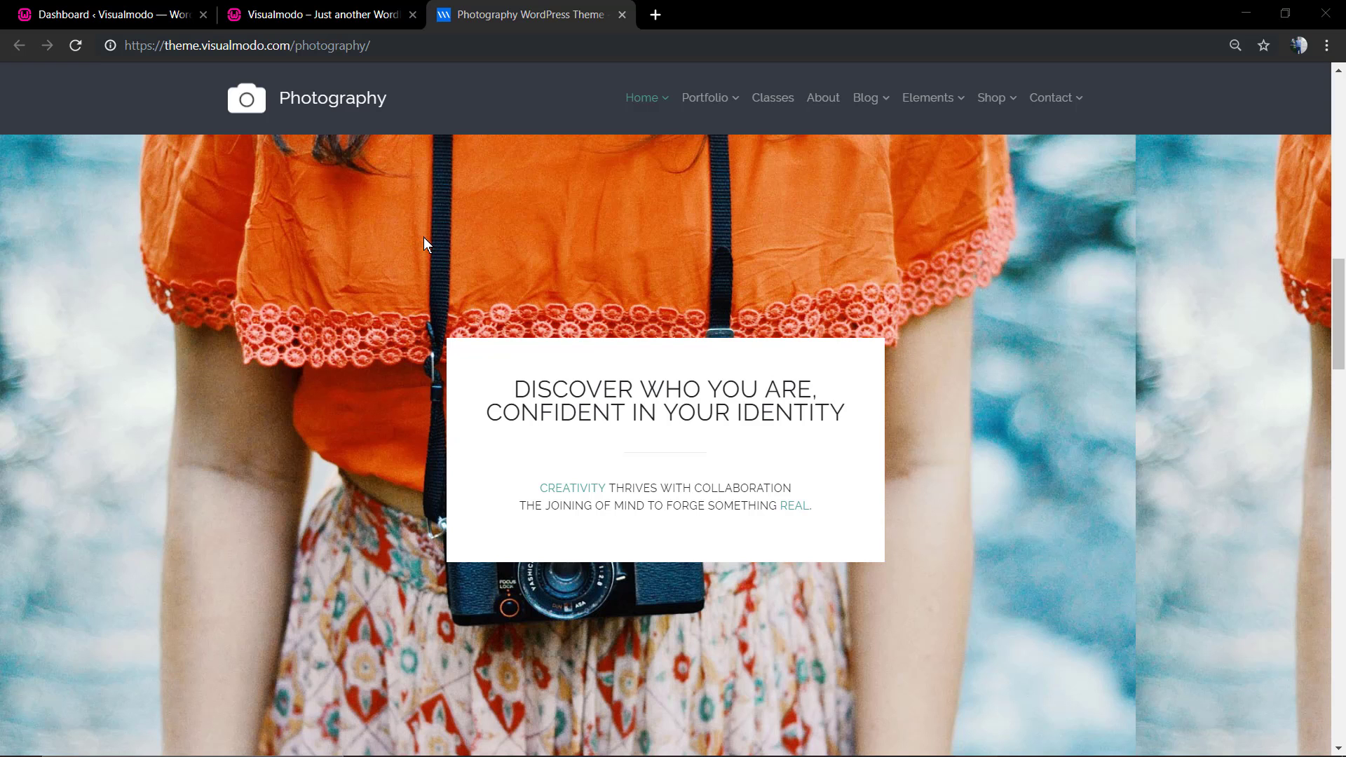
scroll(436, 290, "down", 18)
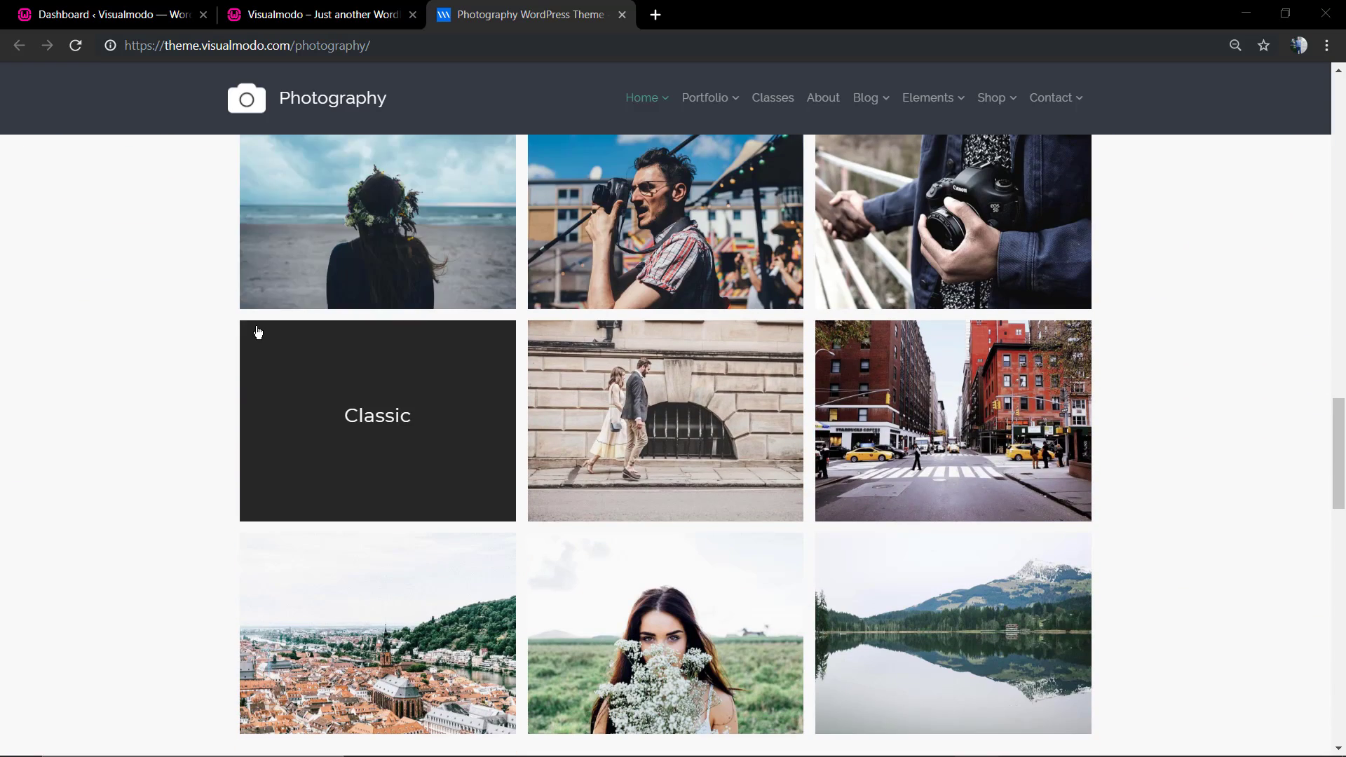
scroll(474, 308, "up", 4)
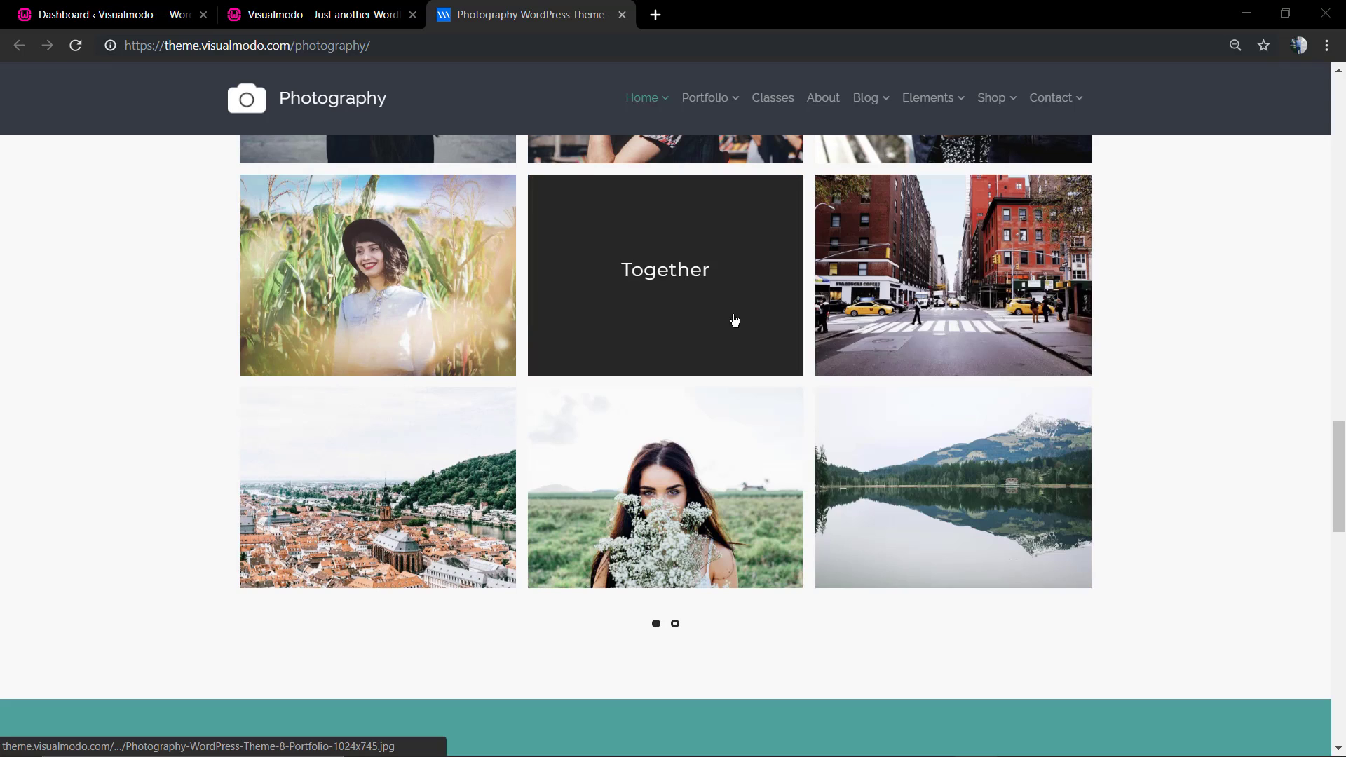
scroll(211, 379, "up", 4)
scroll(217, 354, "down", 8)
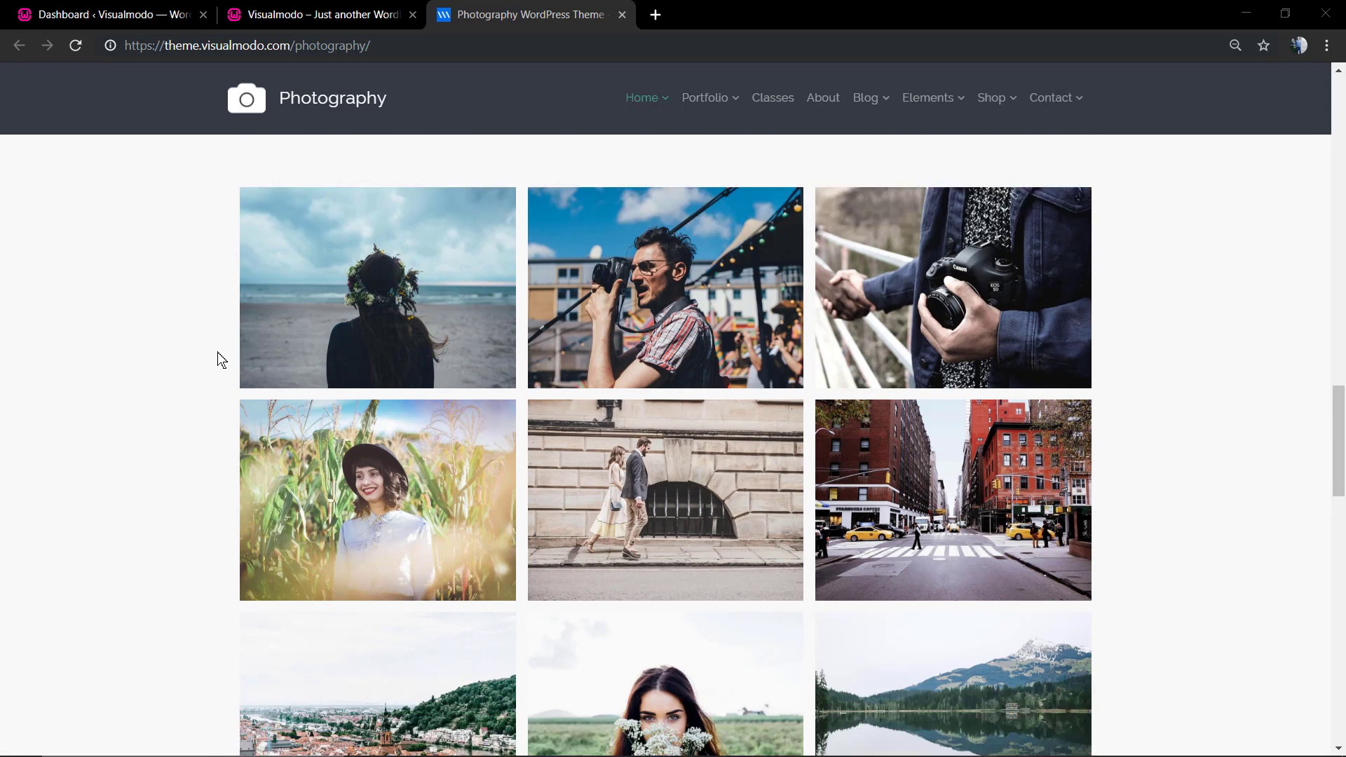
scroll(218, 353, "down", 10)
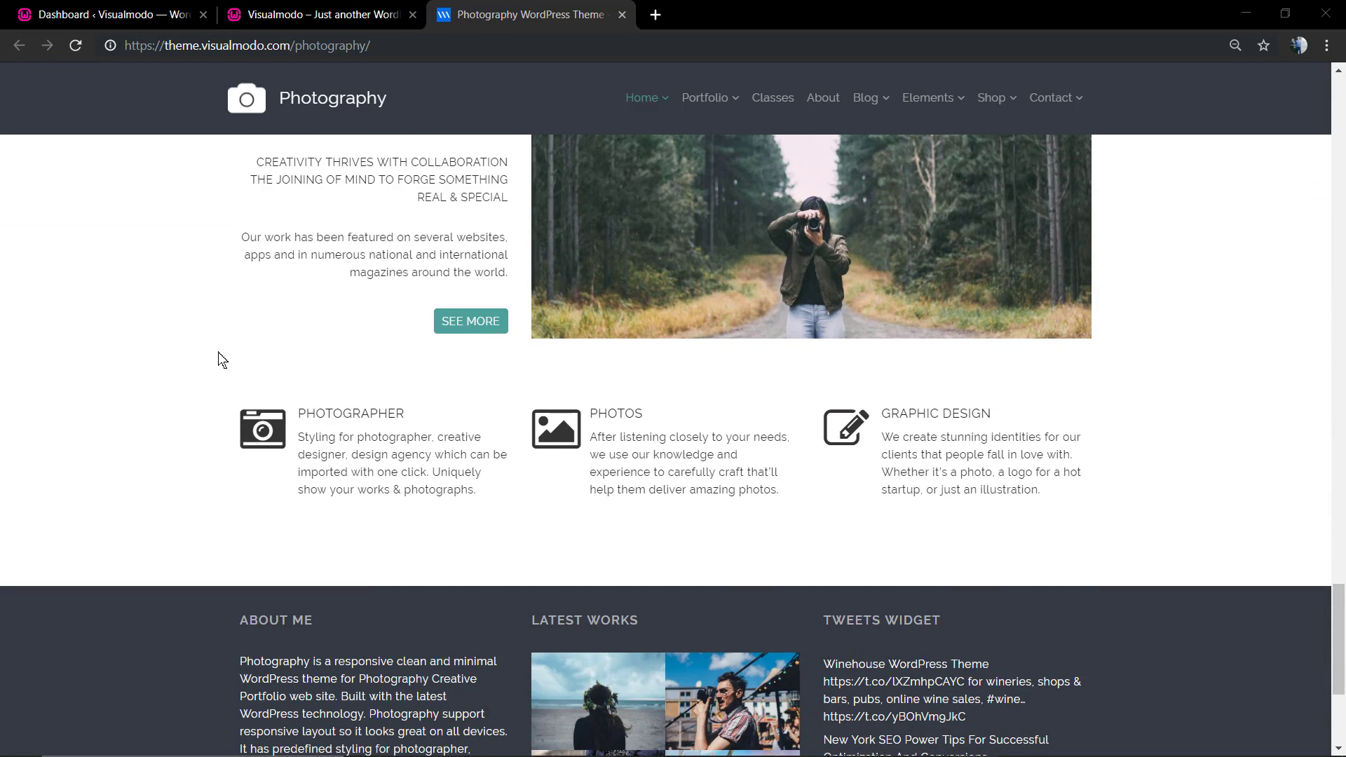
scroll(222, 358, "up", 2)
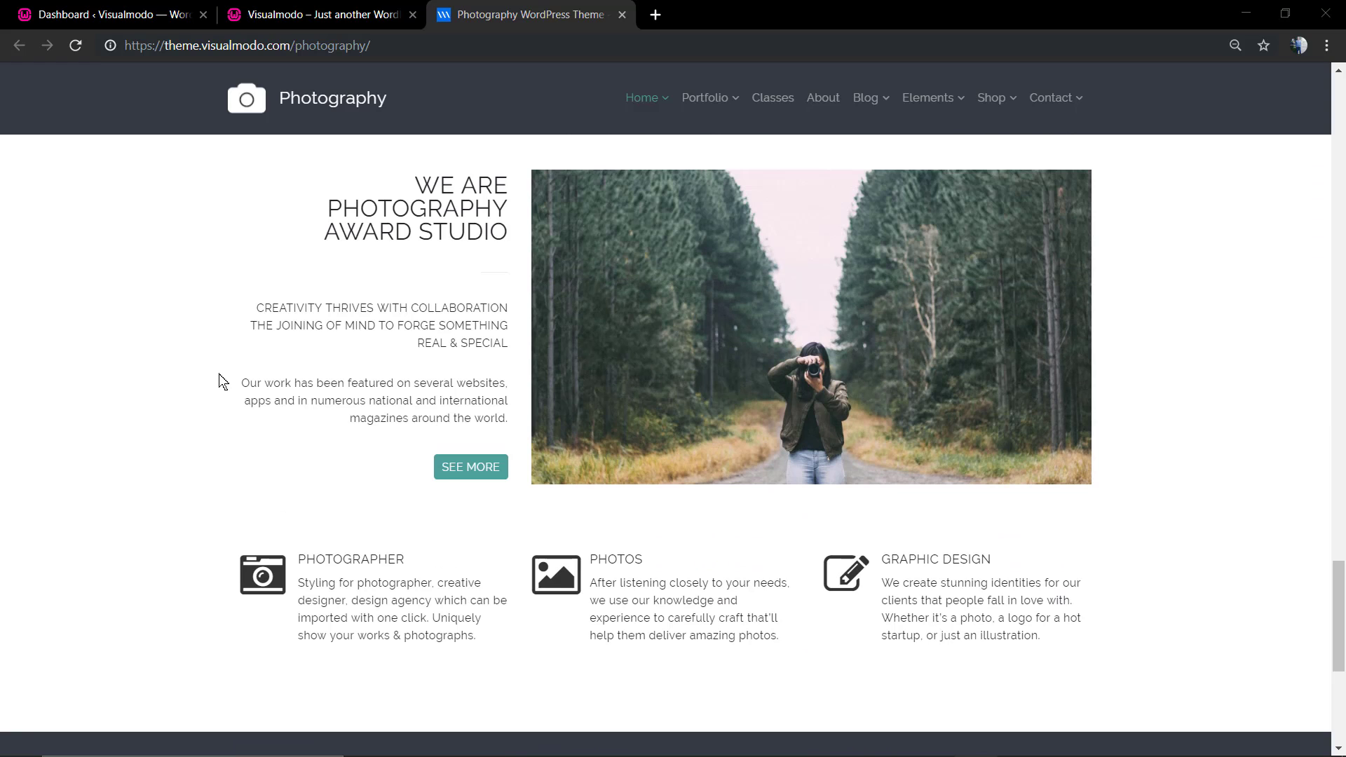
scroll(231, 384, "down", 2)
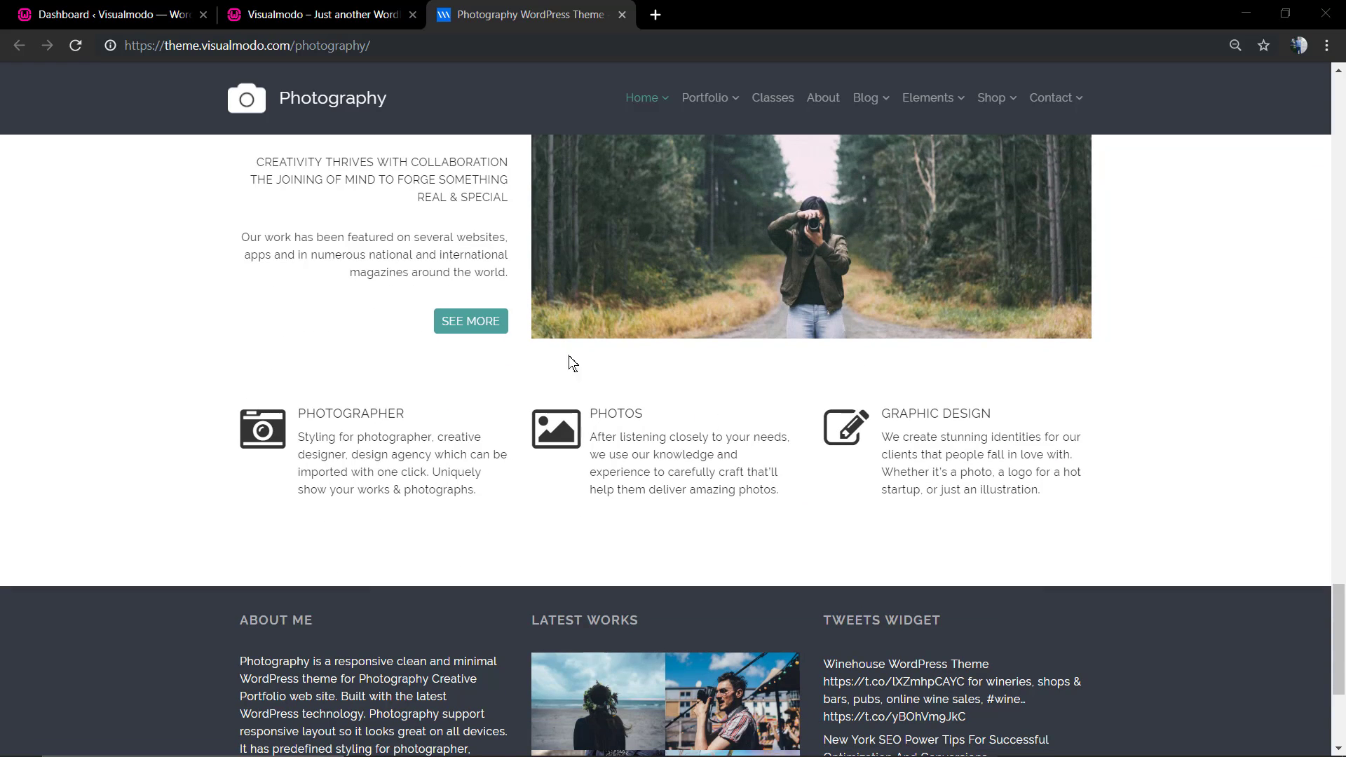
scroll(195, 489, "down", 4)
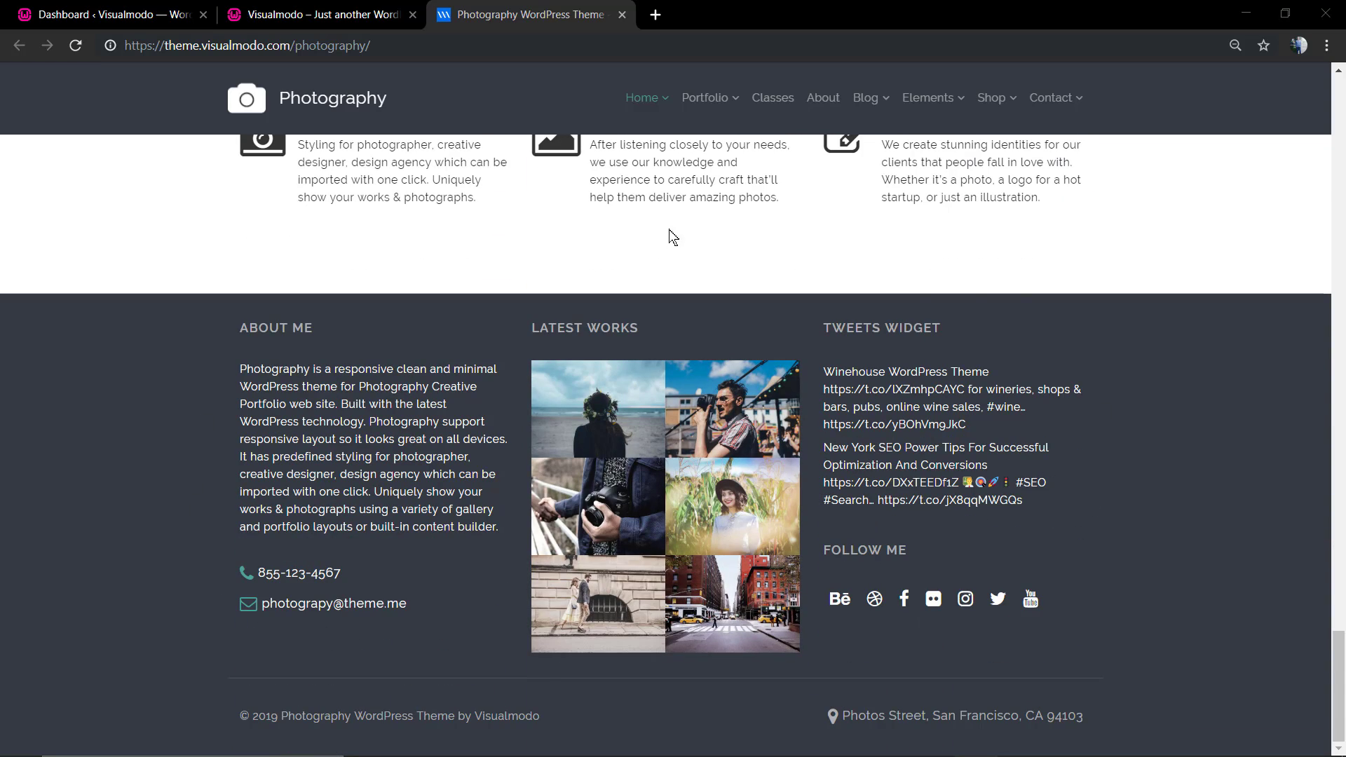
left_click(864, 97)
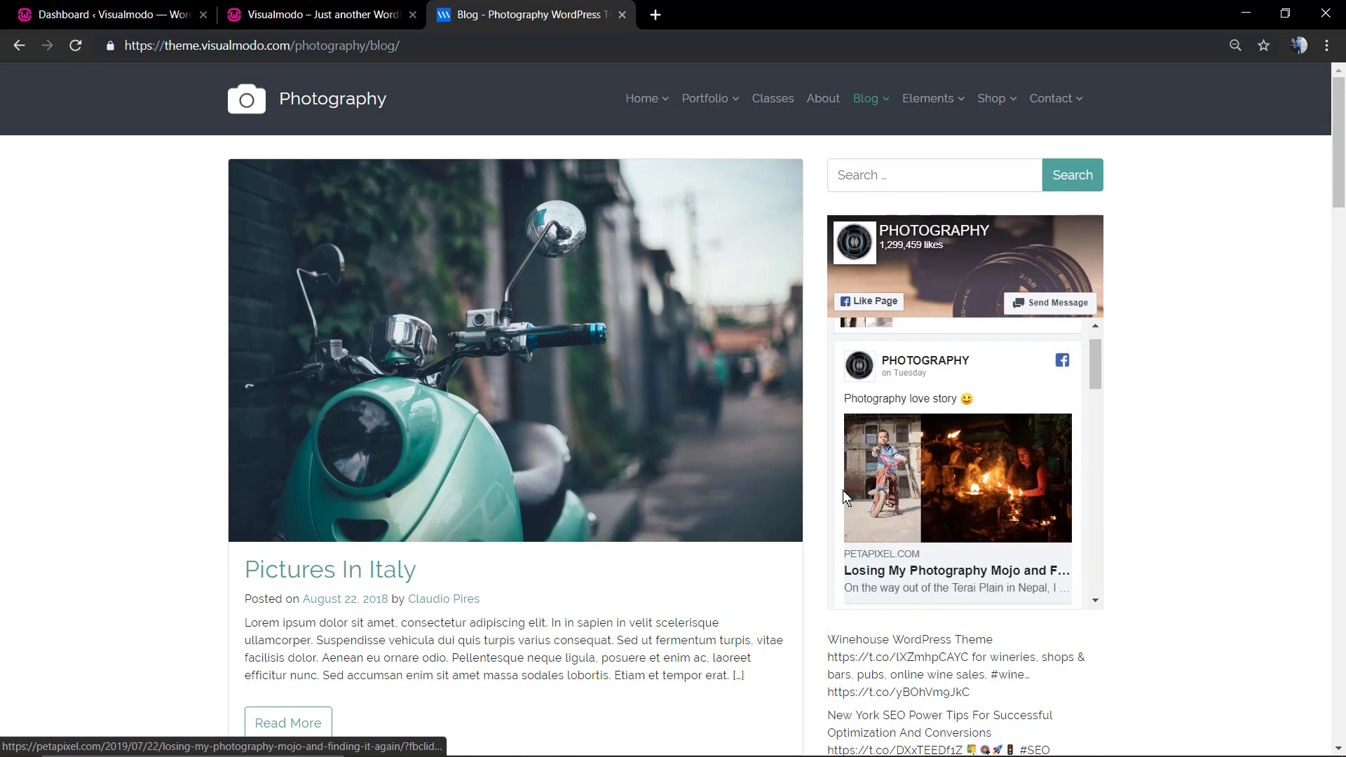
Browse the blog posts, then return to the Photography demo home page
scroll(842, 489, "down", 4)
scroll(776, 539, "down", 6)
scroll(884, 571, "down", 2)
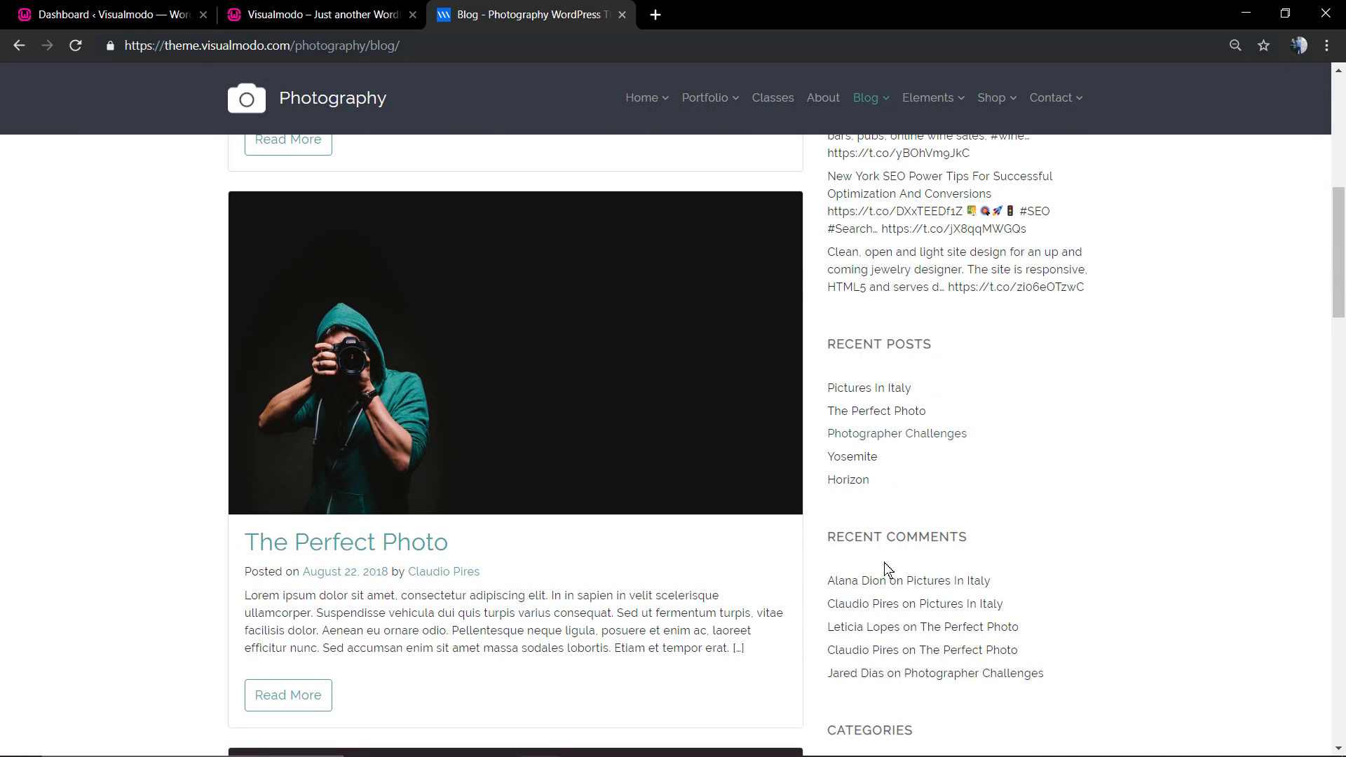
scroll(892, 474, "up", 10)
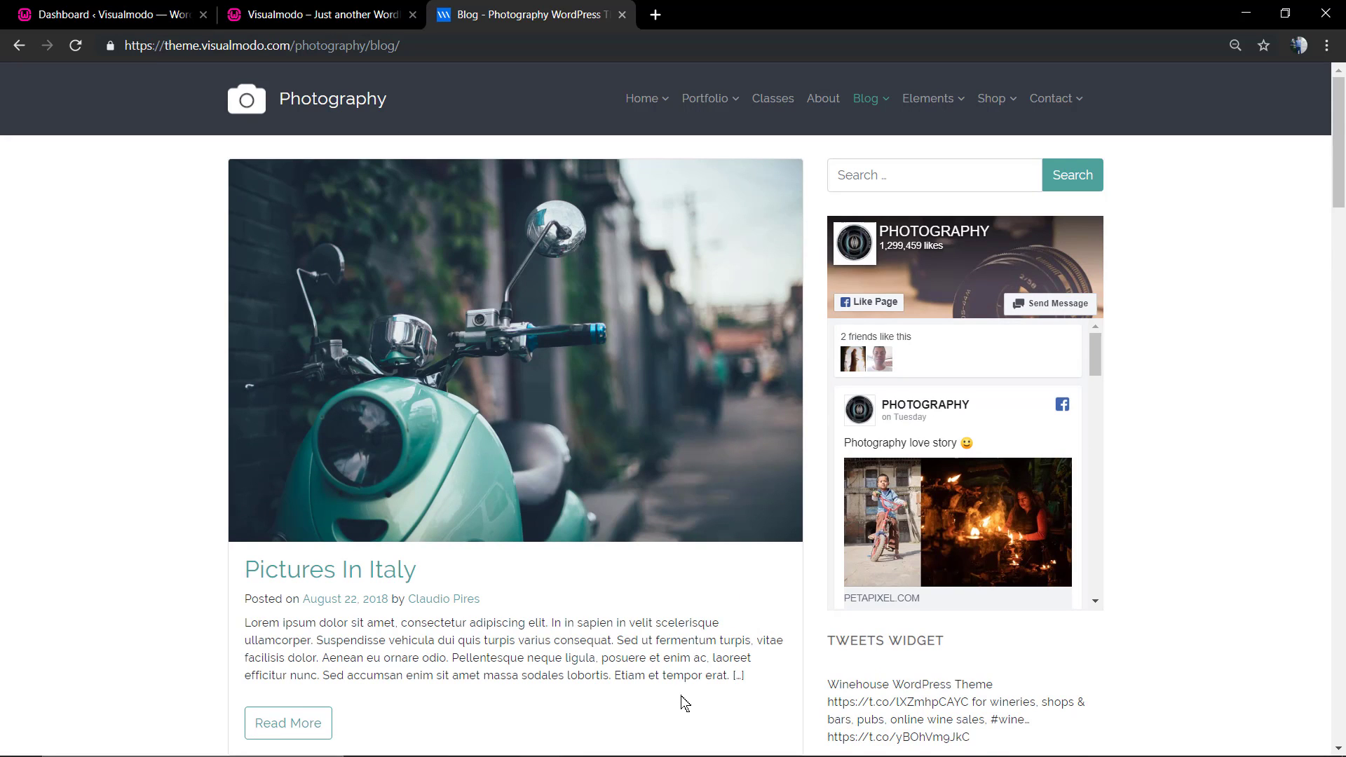
scroll(744, 624, "down", 12)
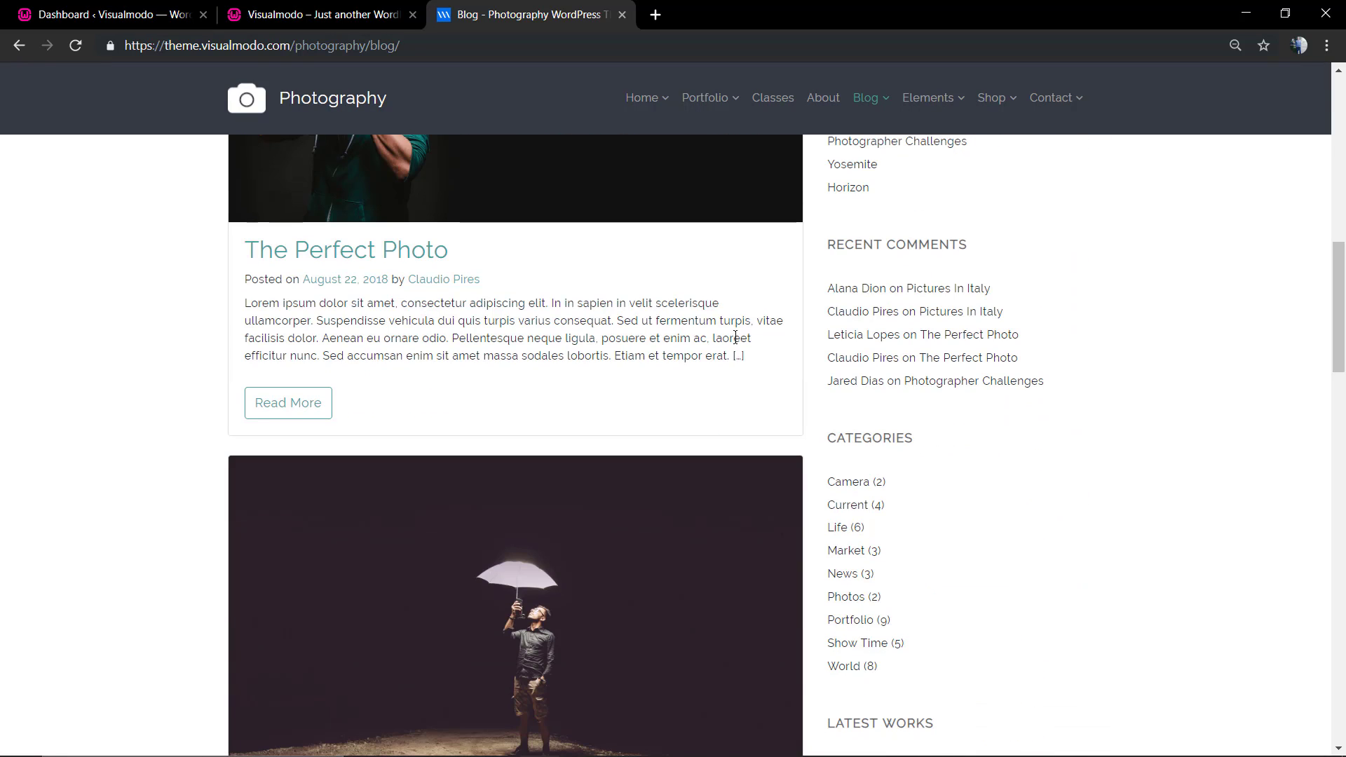
left_click(371, 97)
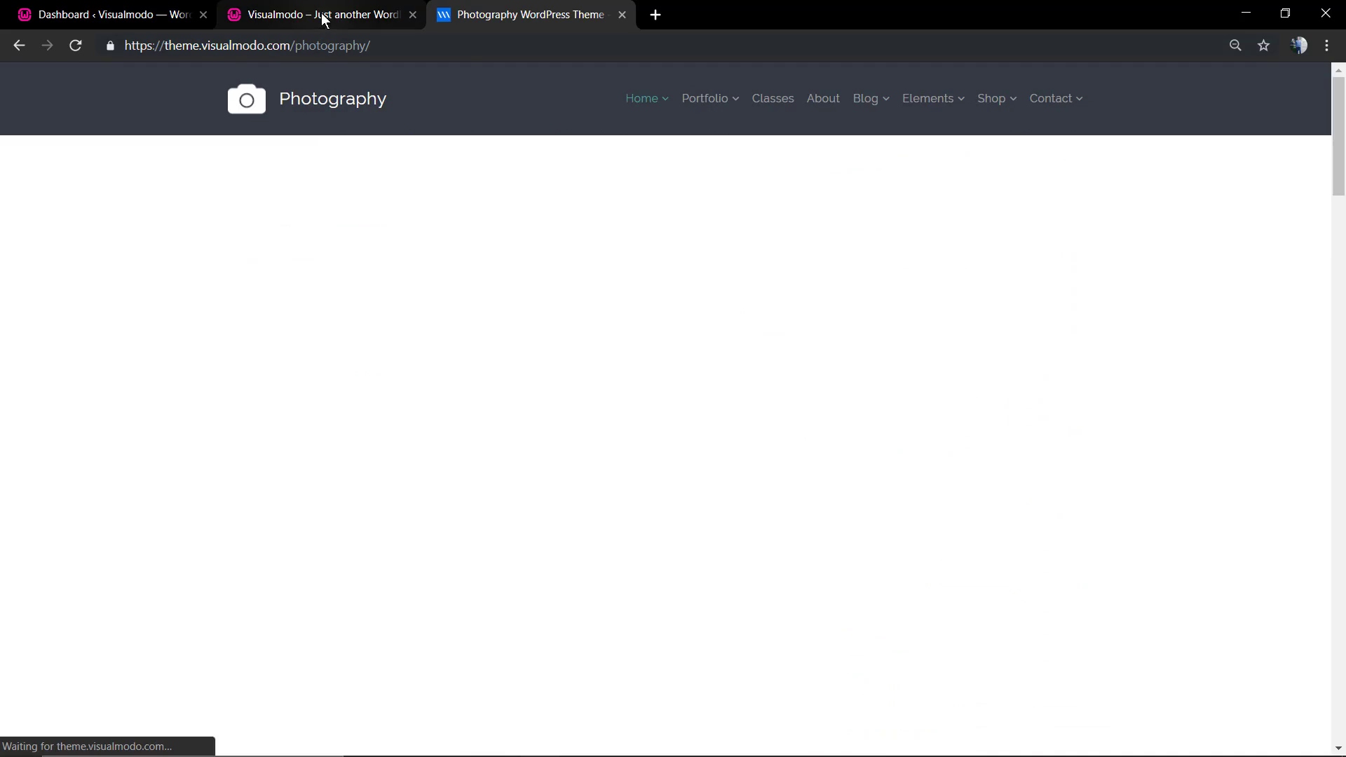
Check the local Spark site's footer widgets, then switch to the WordPress admin Dashboard tab
left_click(322, 14)
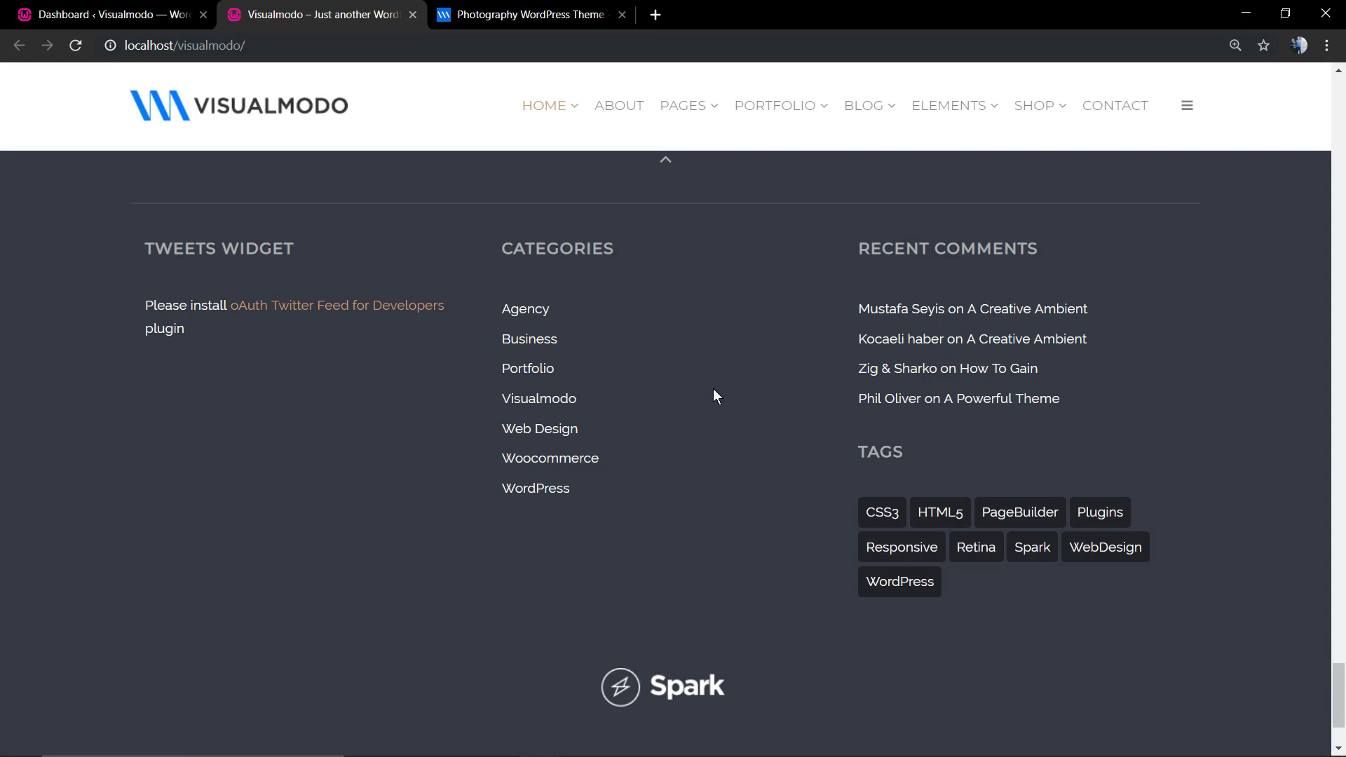
scroll(714, 390, "down", 2)
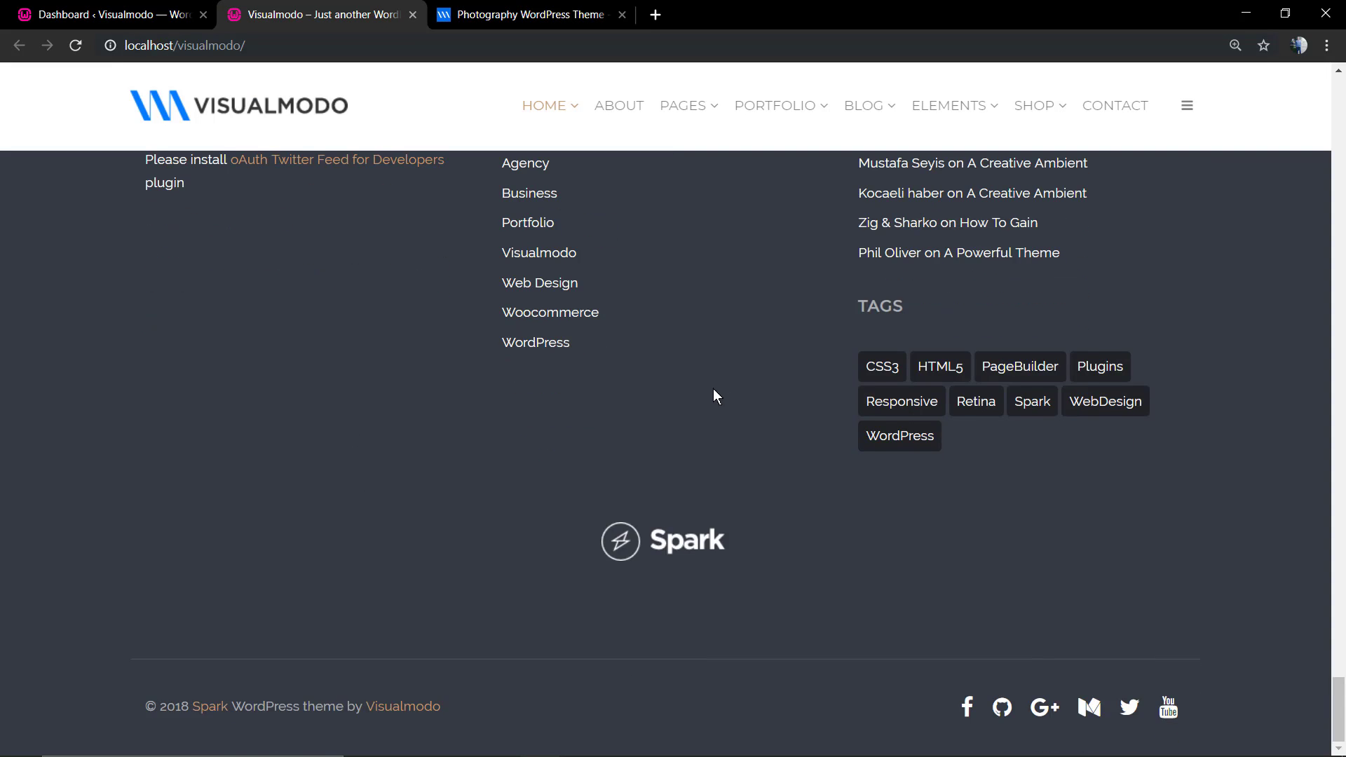
scroll(714, 389, "up", 2)
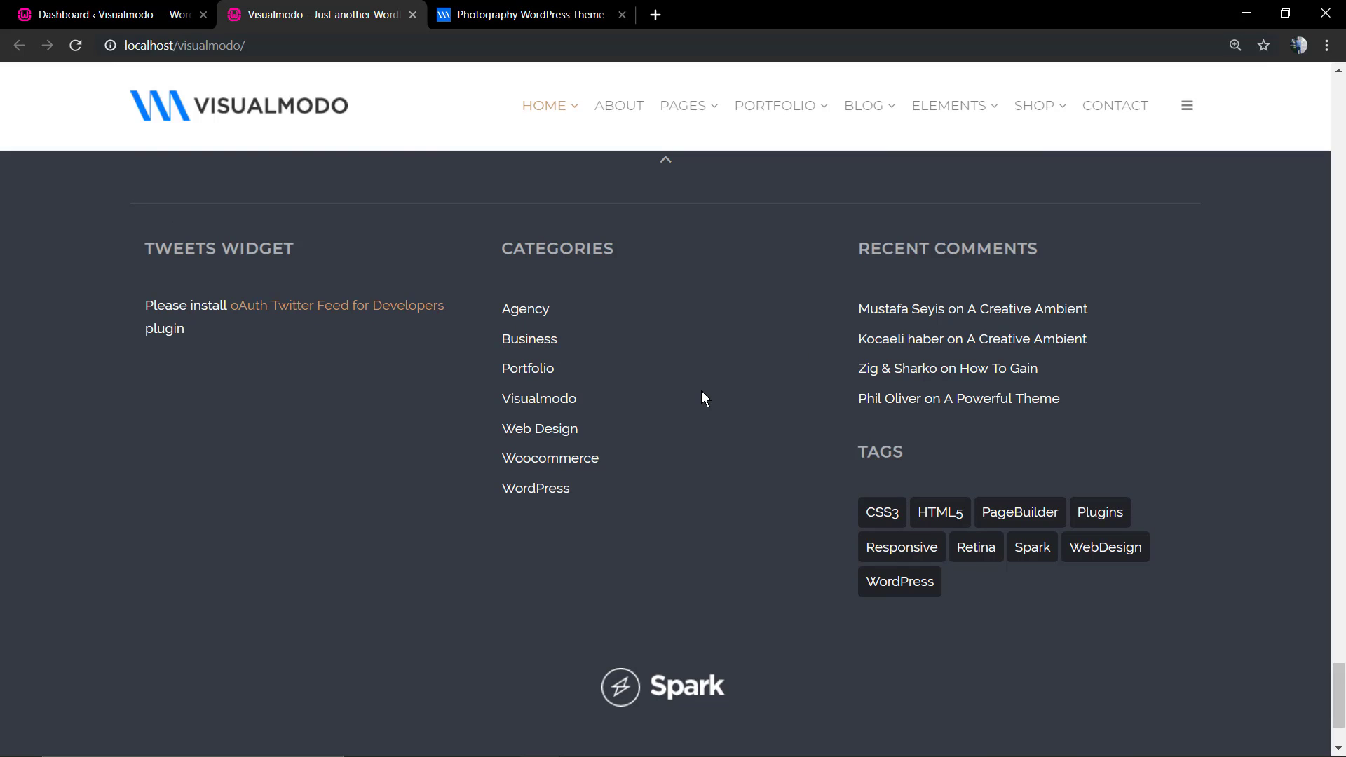
left_click(105, 21)
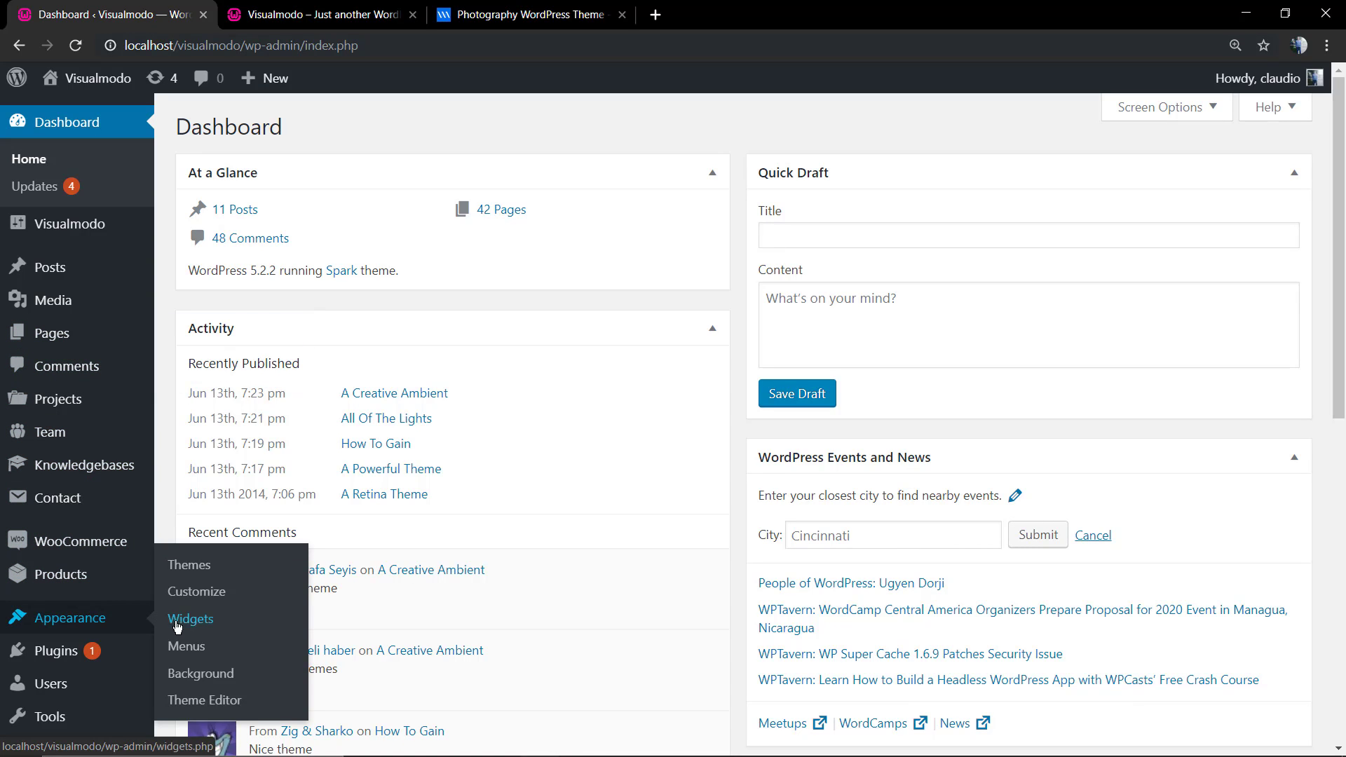
On the Widgets screen, collapse Sidebar and expand the First, Second and Third Footer areas
left_click(186, 618)
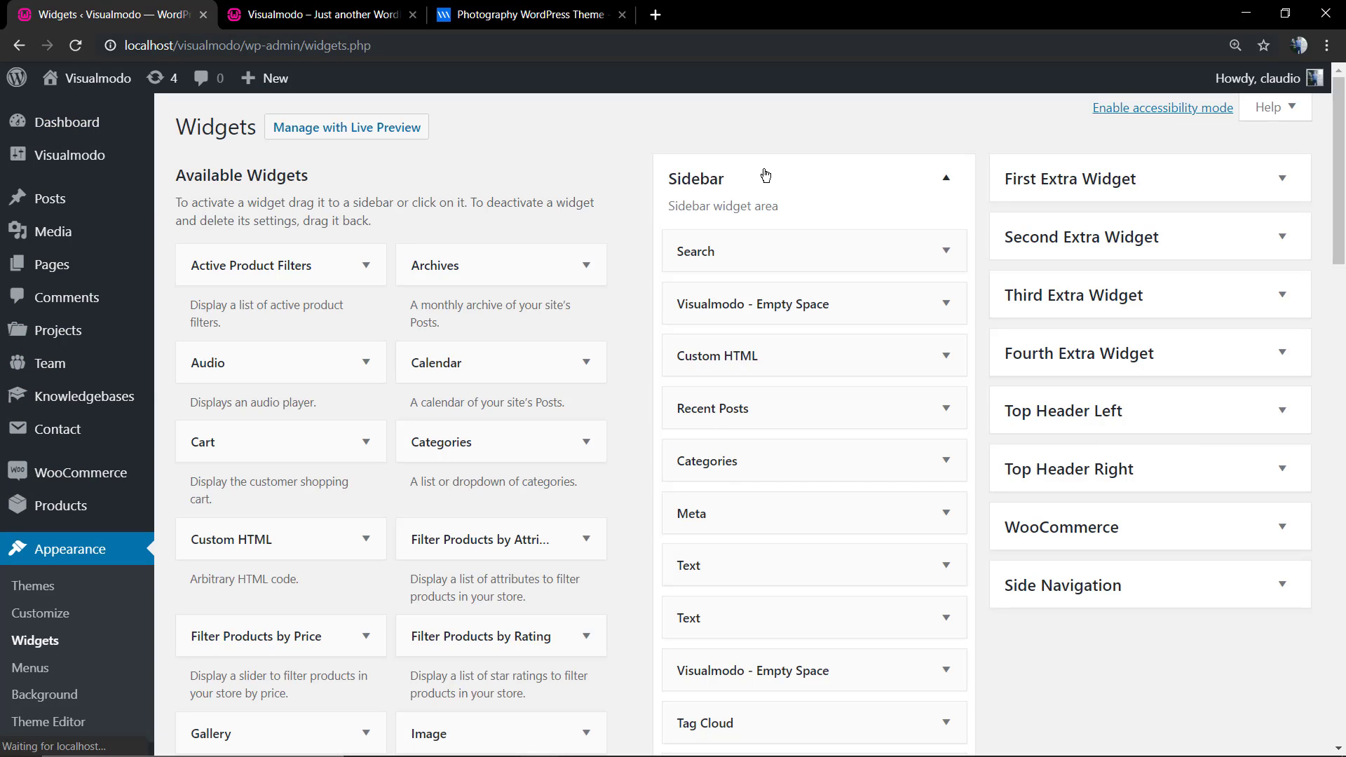
left_click(766, 174)
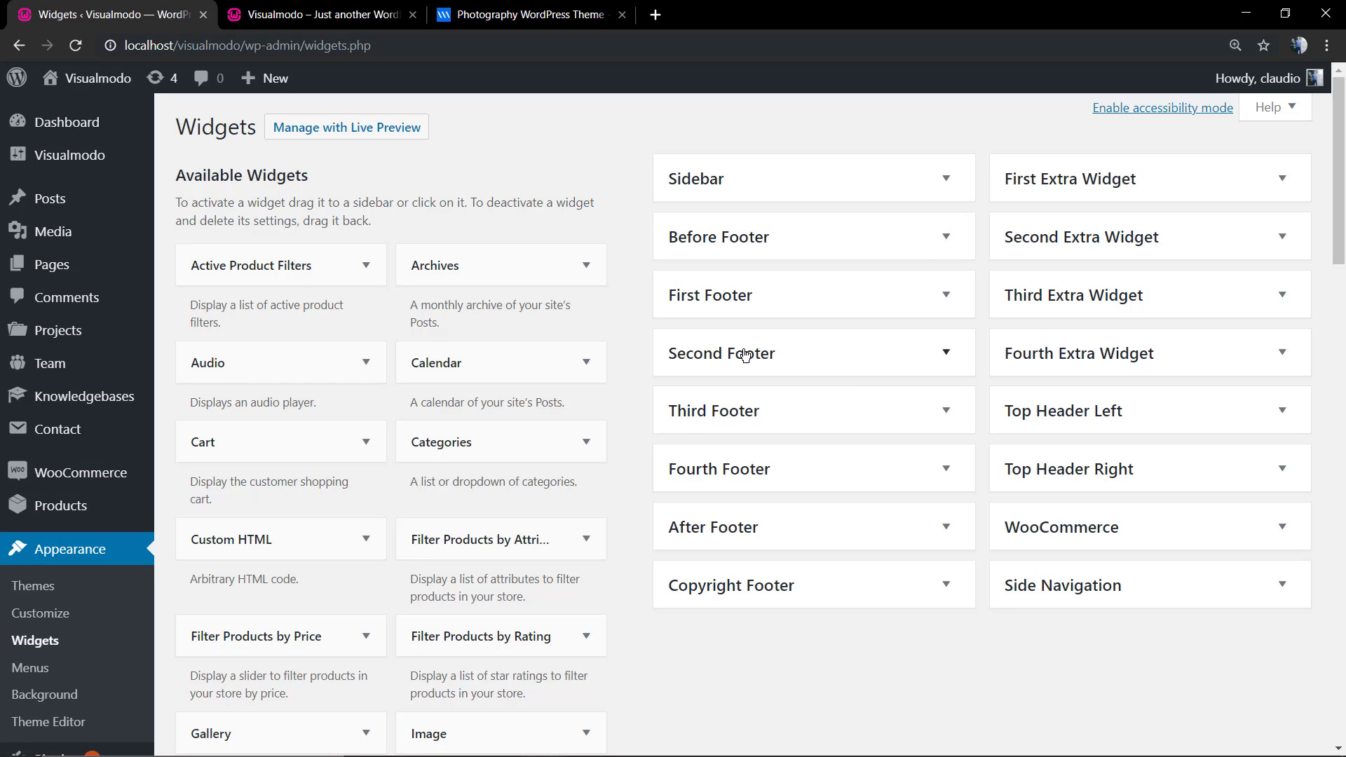
left_click(754, 299)
left_click(736, 436)
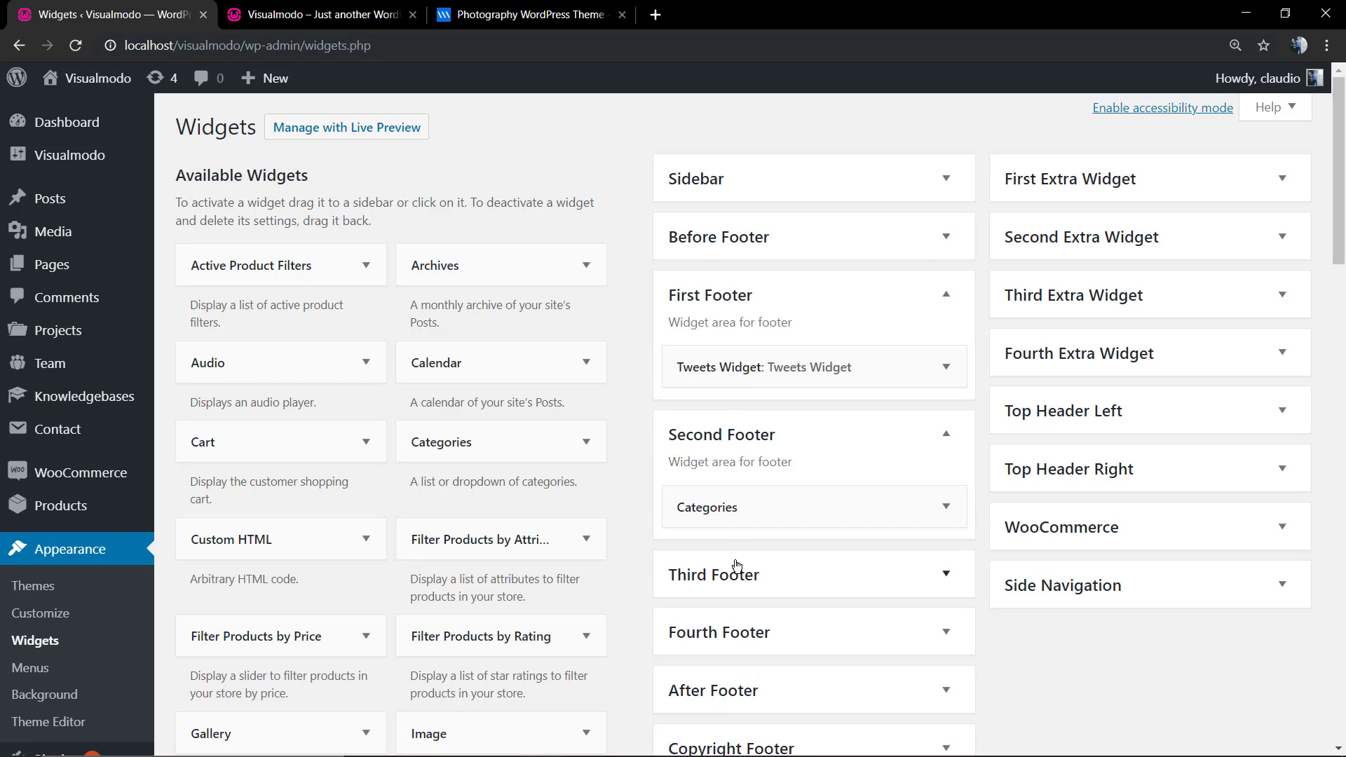
left_click(739, 565)
Drag the Tweets Widget out of First Footer and reload the site's front page
scroll(741, 560, "down", 2)
scroll(742, 534, "up", 2)
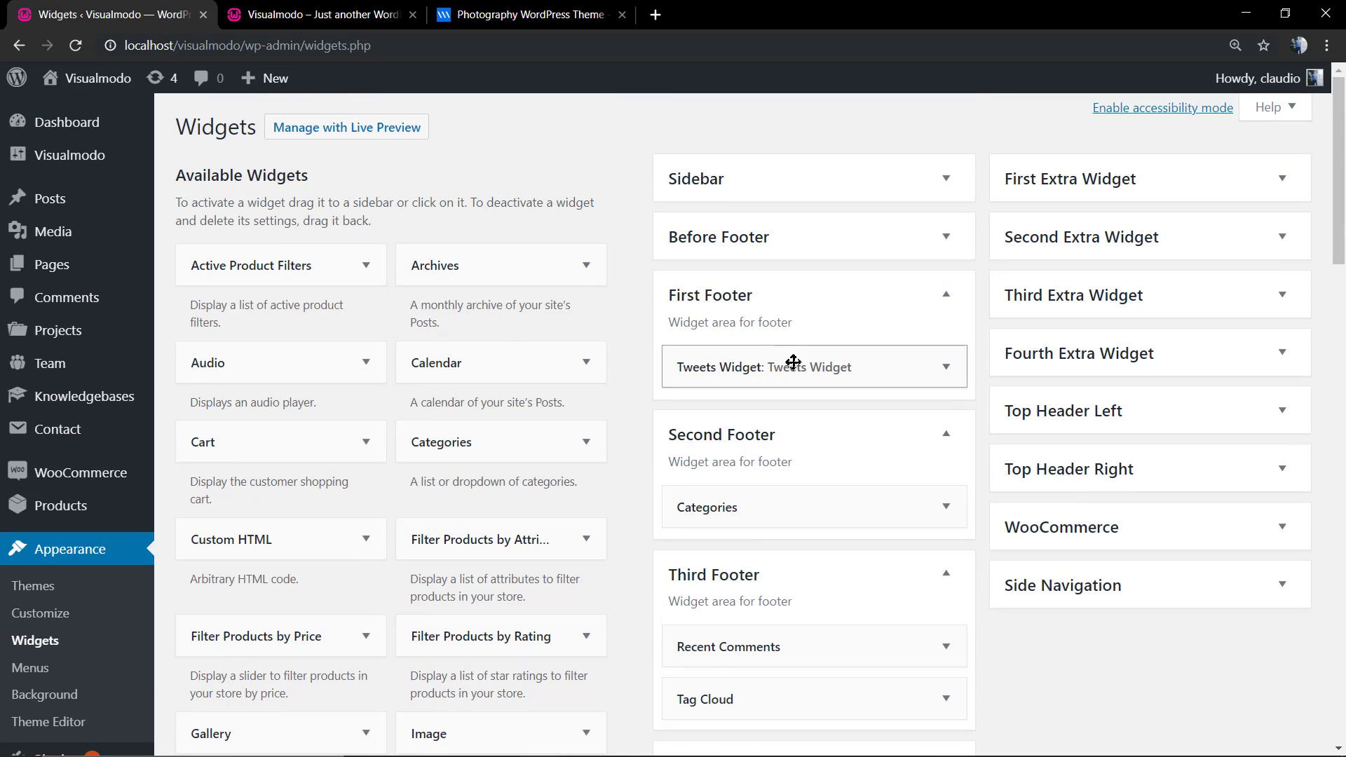
left_click_drag(792, 363, 476, 360)
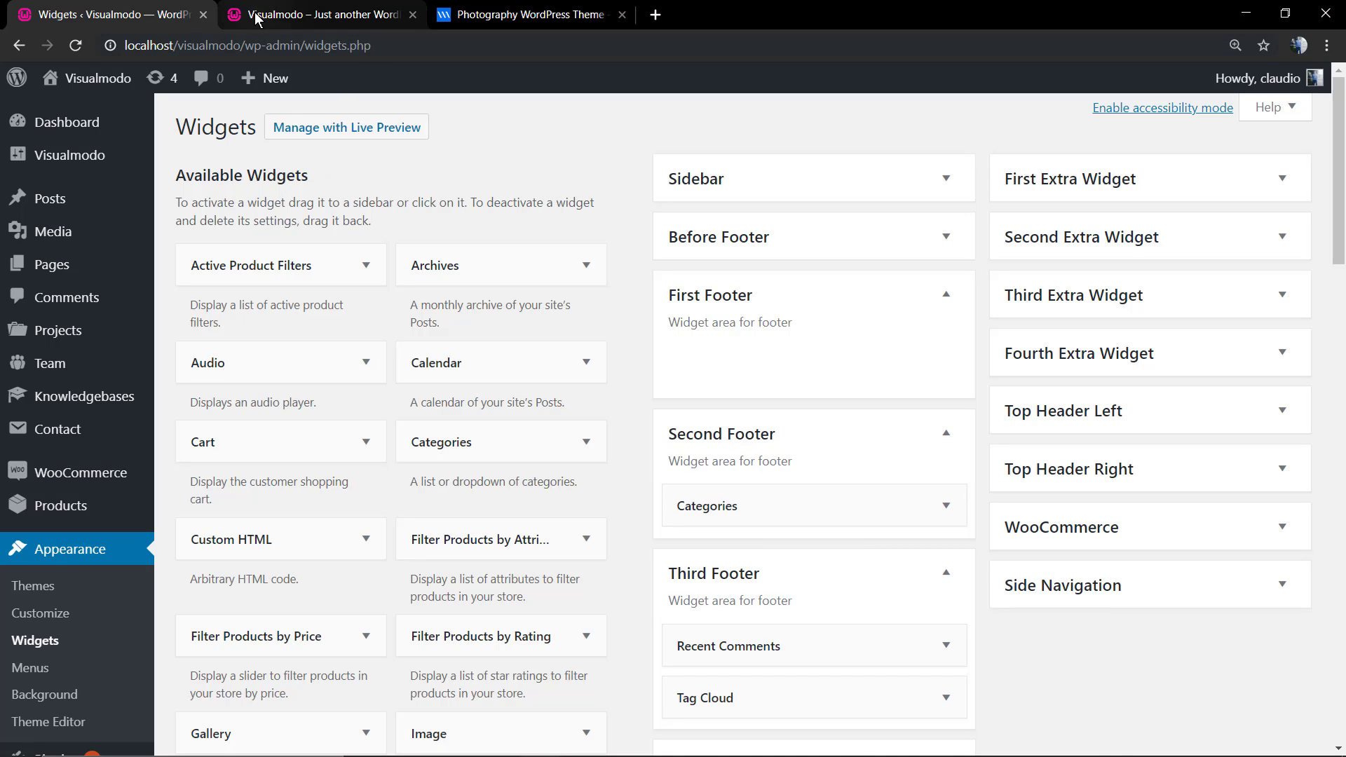
left_click(280, 14)
key("F5")
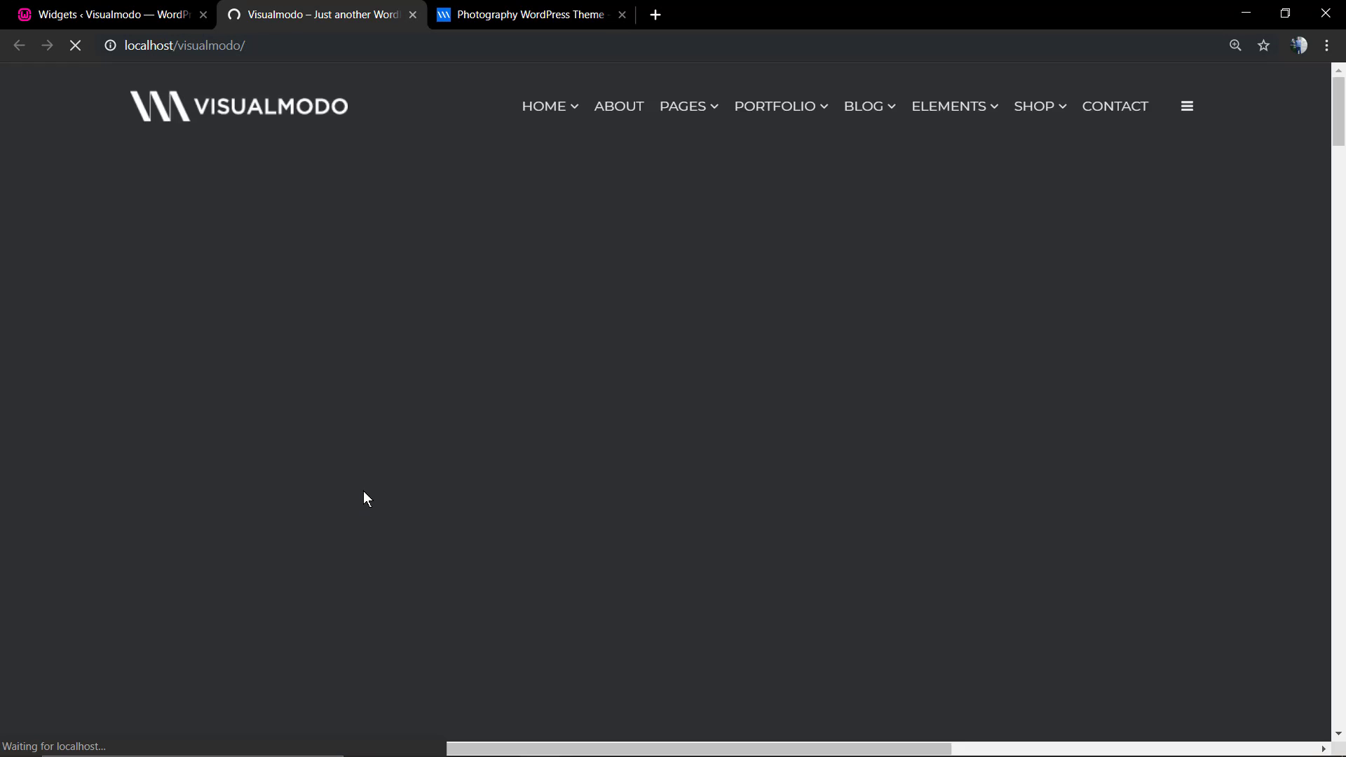
Scroll the reloaded homepage down to the post gallery, then return to the Widgets tab
scroll(323, 363, "up", 4)
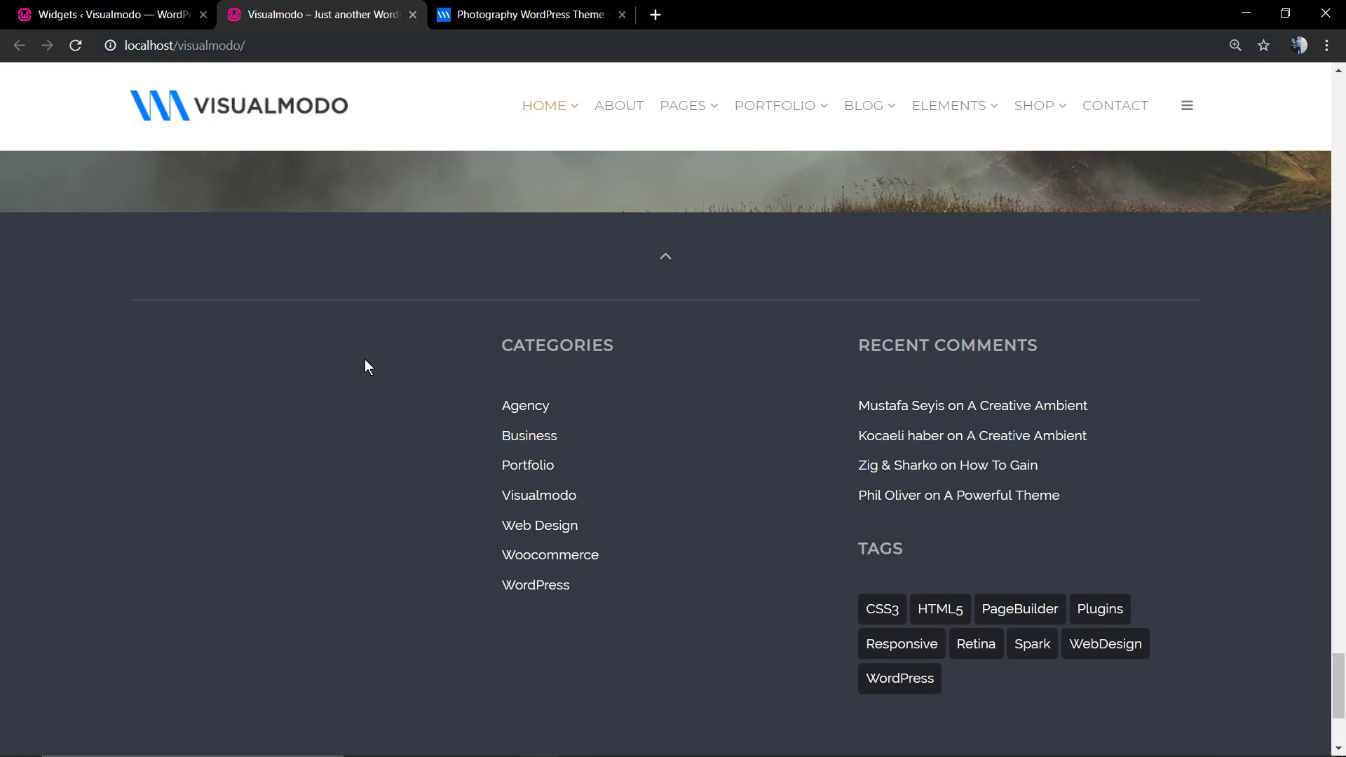
left_click(150, 14)
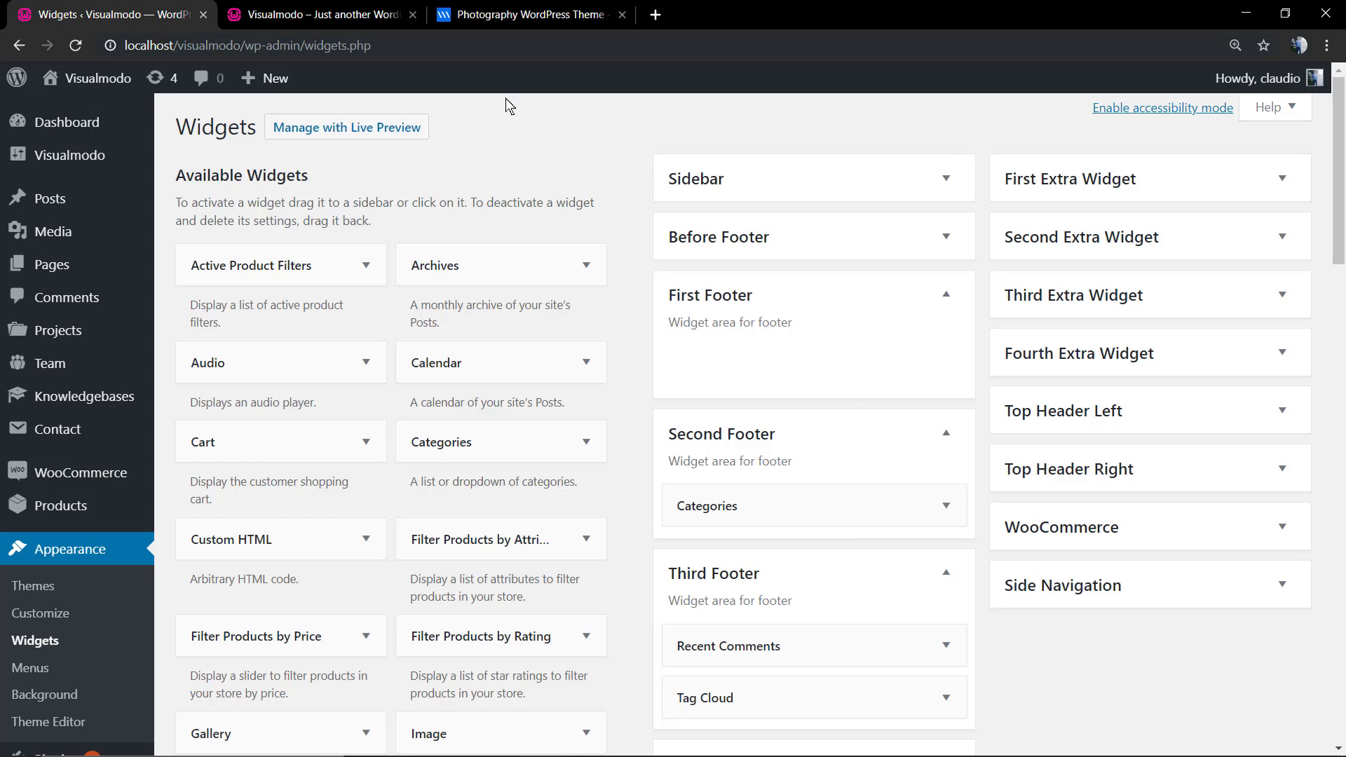
left_click(318, 13)
scroll(444, 401, "up", 10)
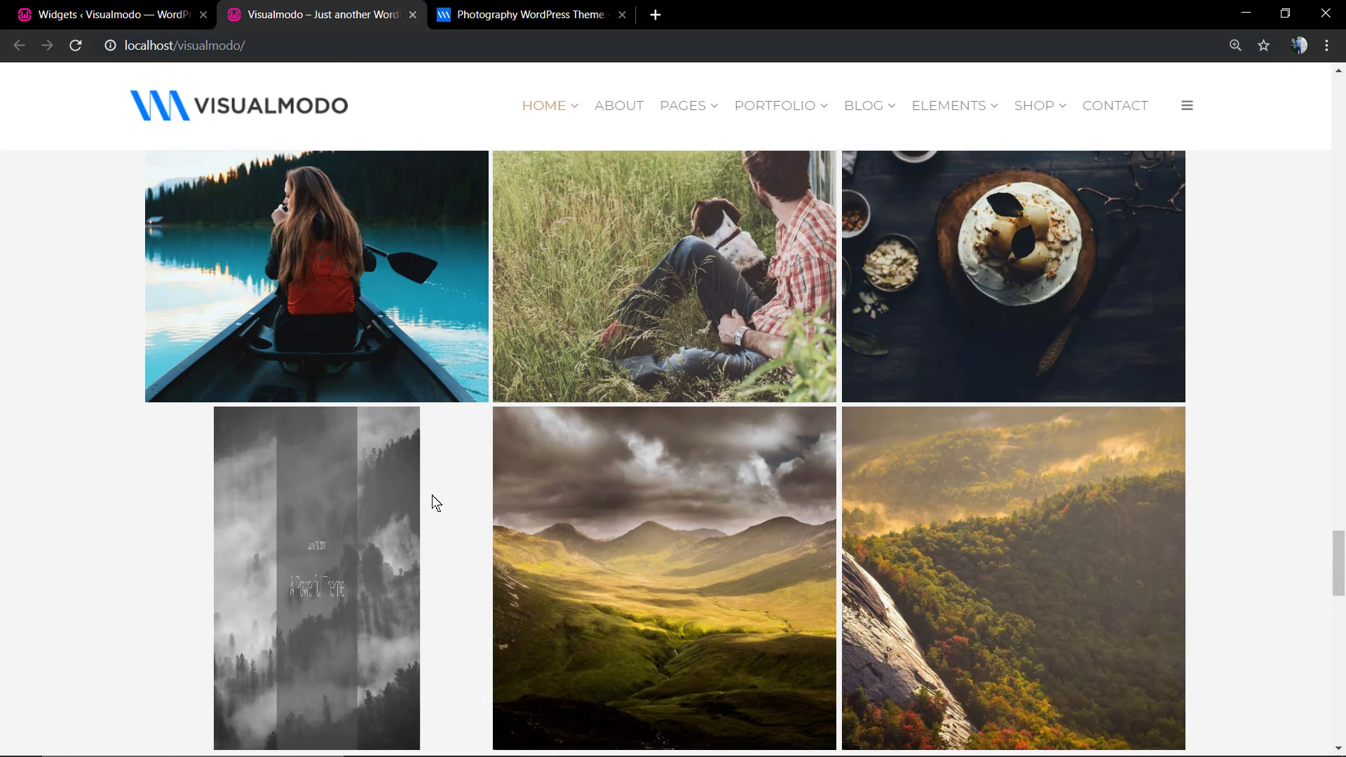
scroll(432, 495, "down", 10)
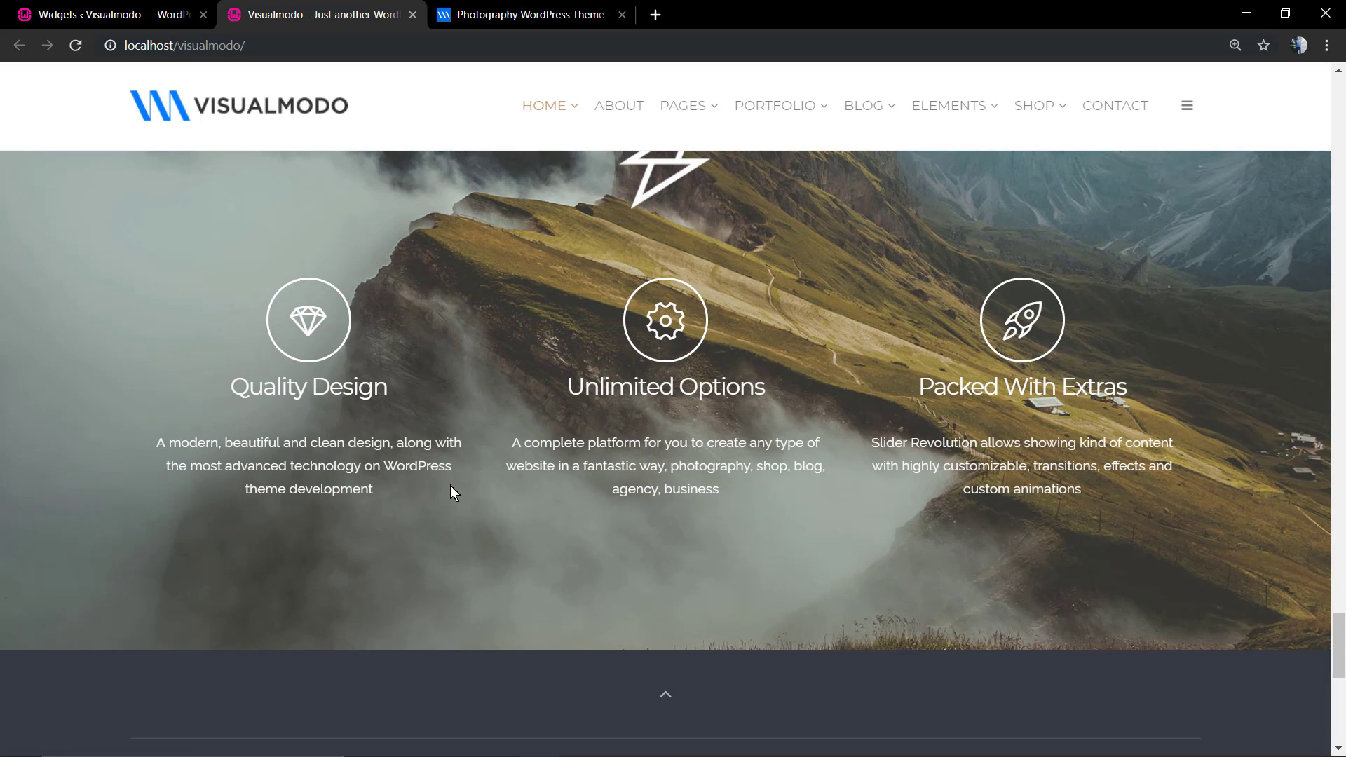
scroll(450, 485, "up", 10)
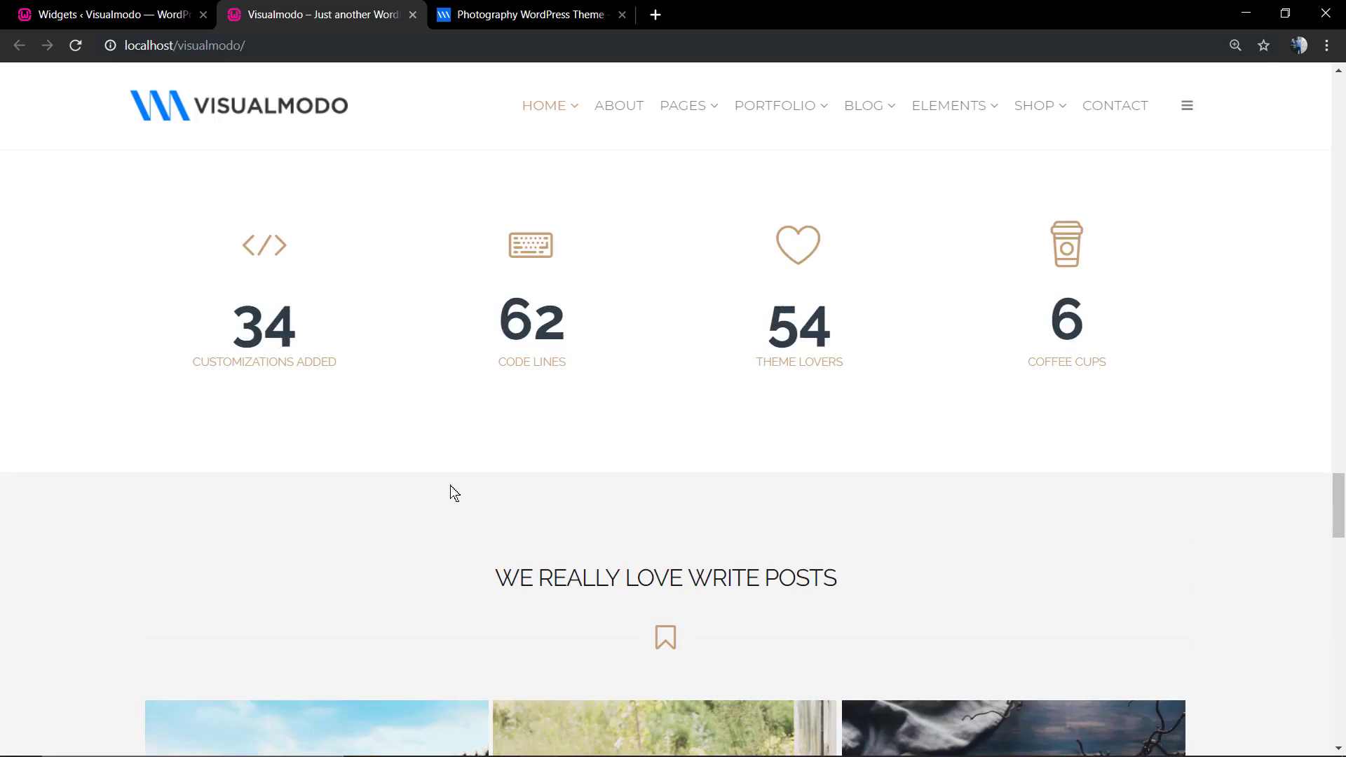
scroll(450, 485, "down", 4)
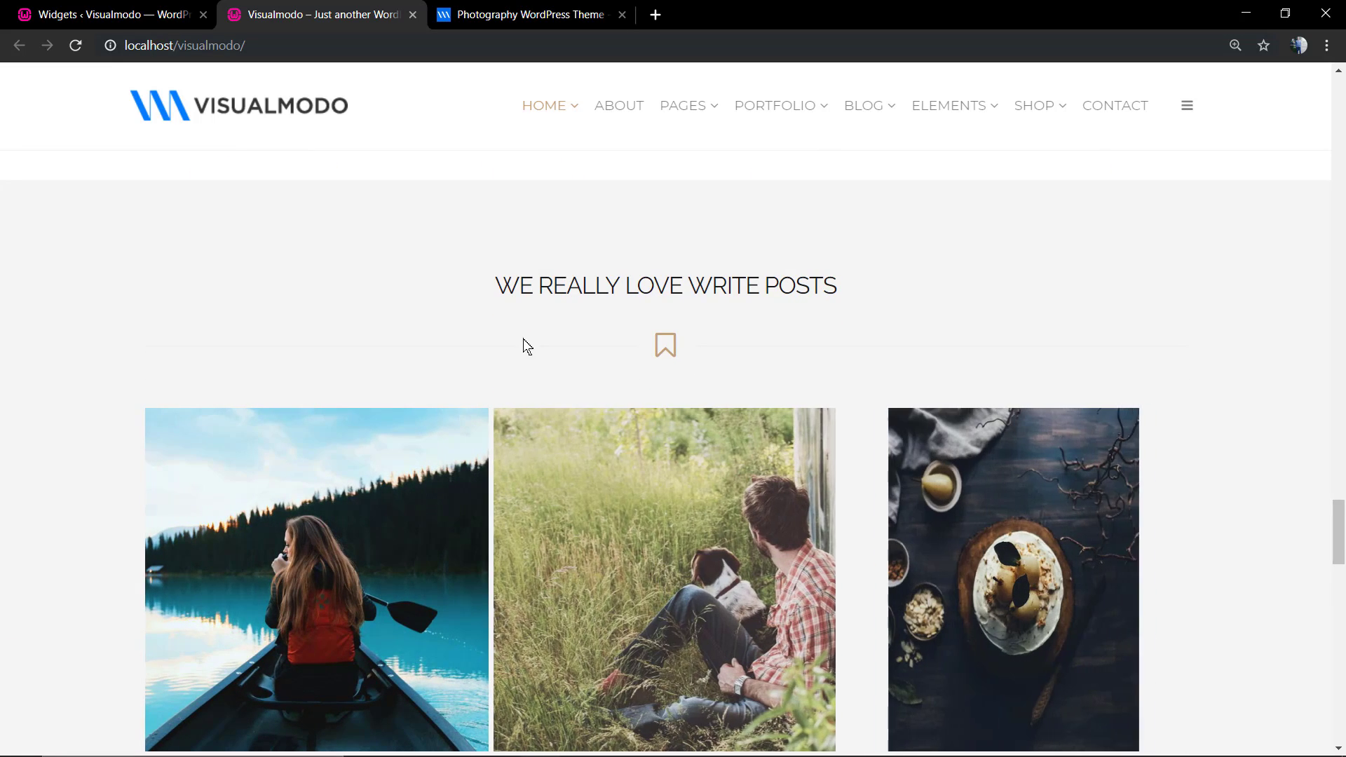
scroll(346, 342, "down", 6)
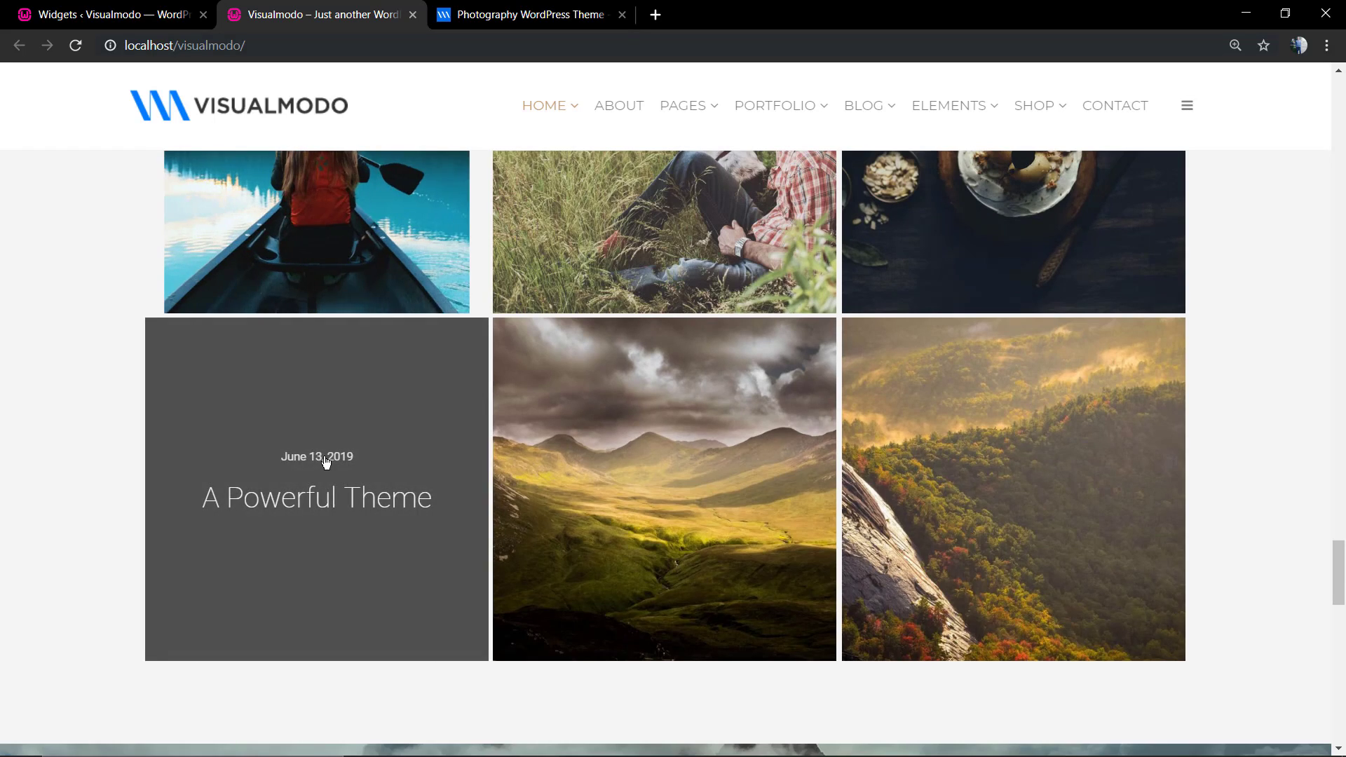
scroll(326, 461, "up", 4)
left_click(136, 14)
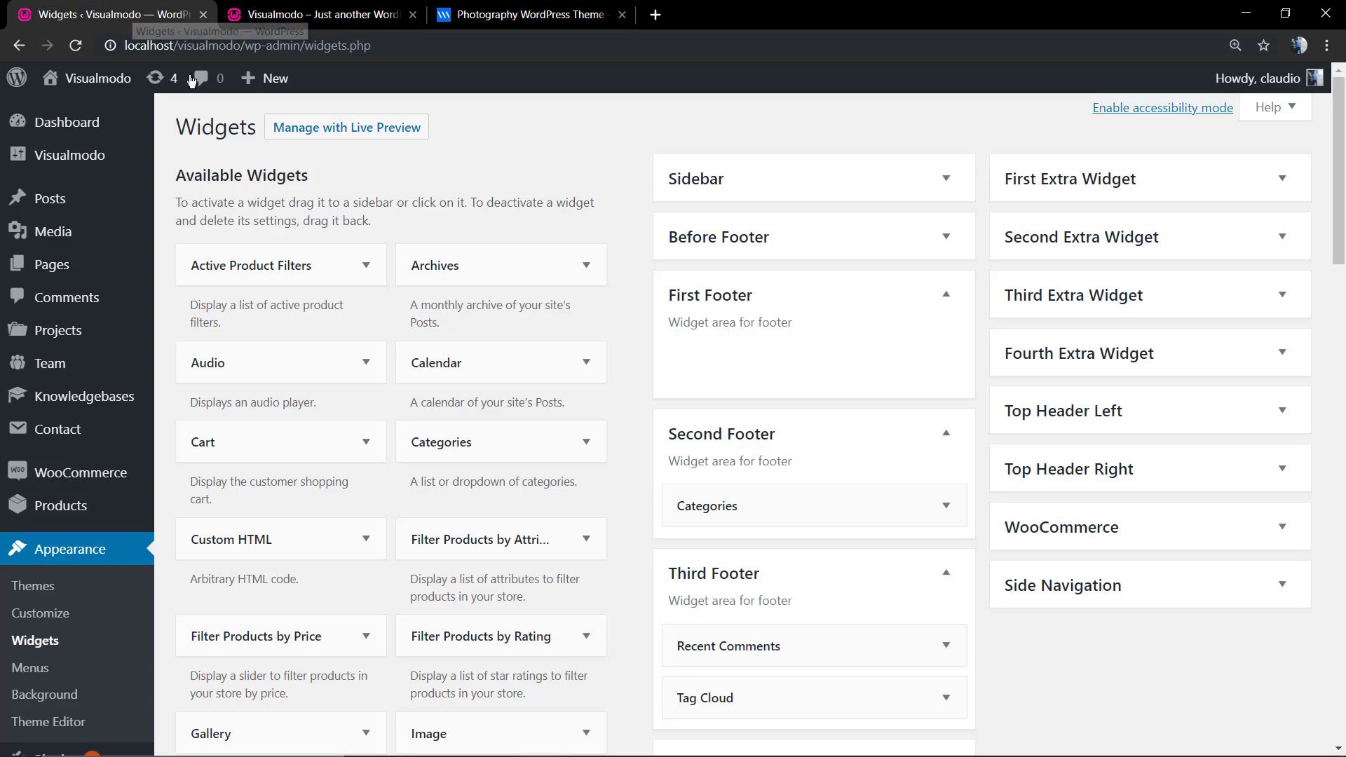
Create a new page from Pages > Add New
mouse_move(82, 269)
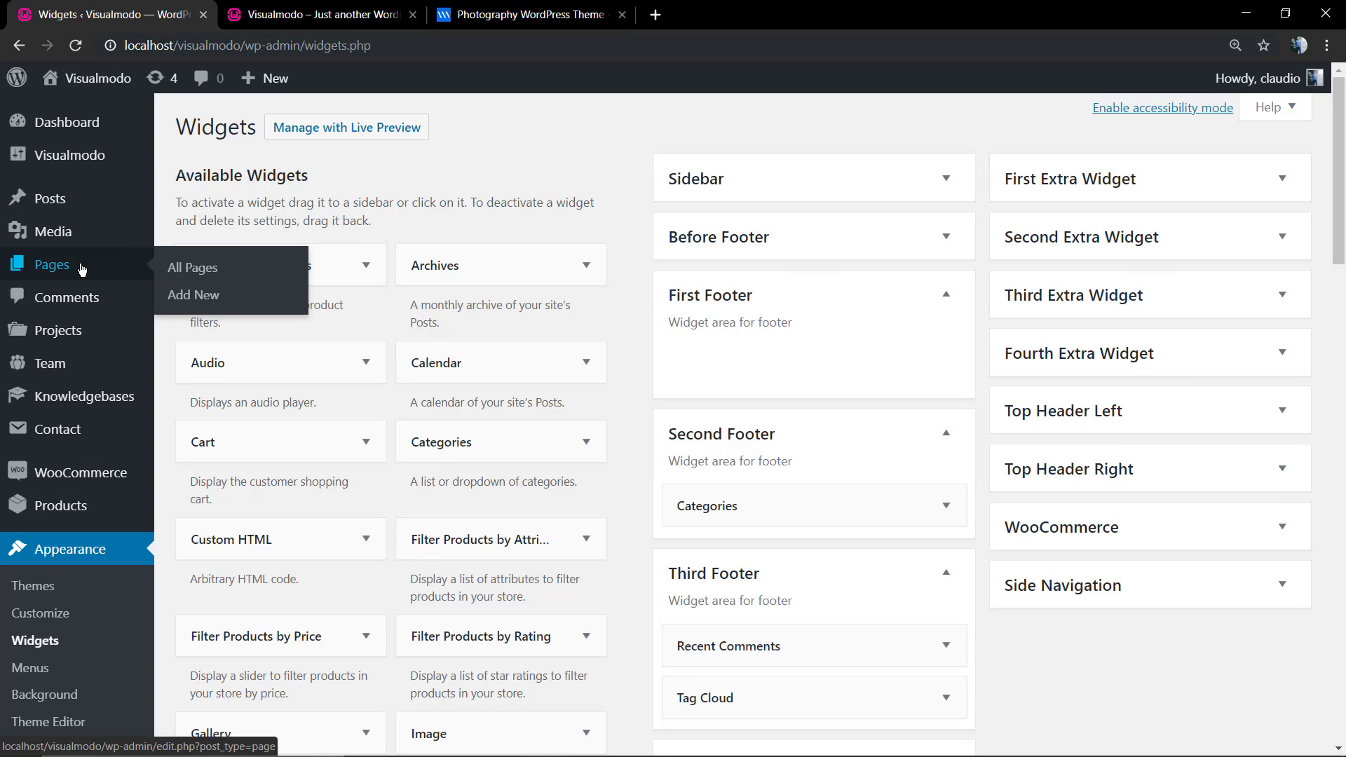
left_click(200, 295)
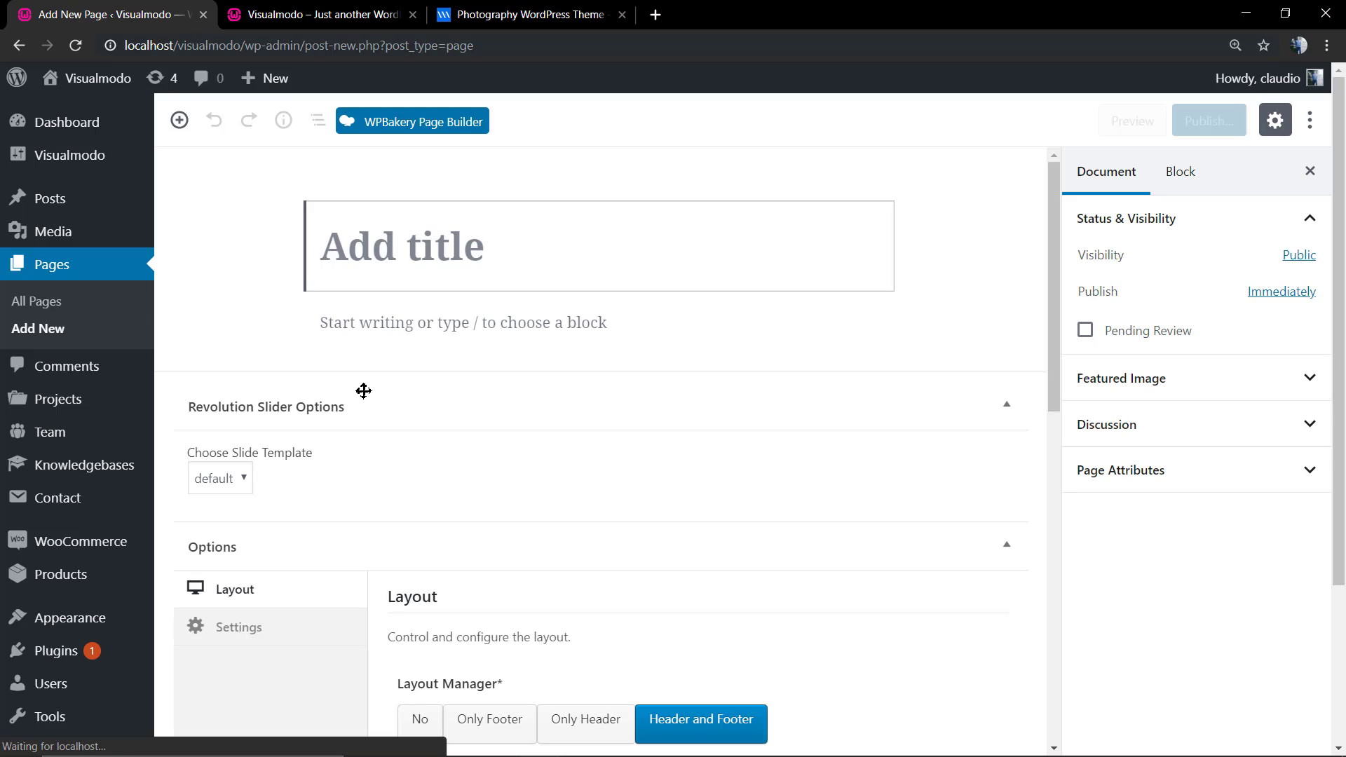
Switch the new page to the WPBakery backend editor and search 'port' in Add Element
left_click(396, 125)
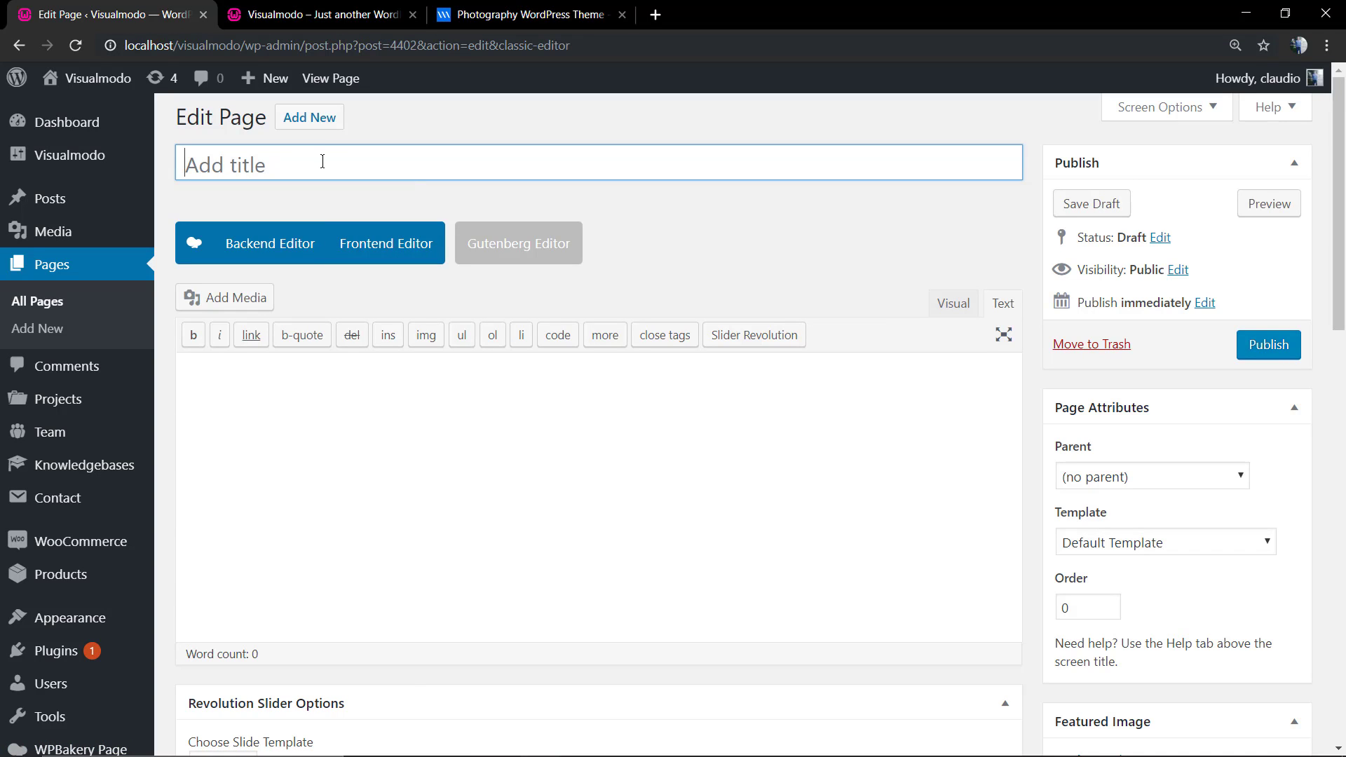
left_click(294, 234)
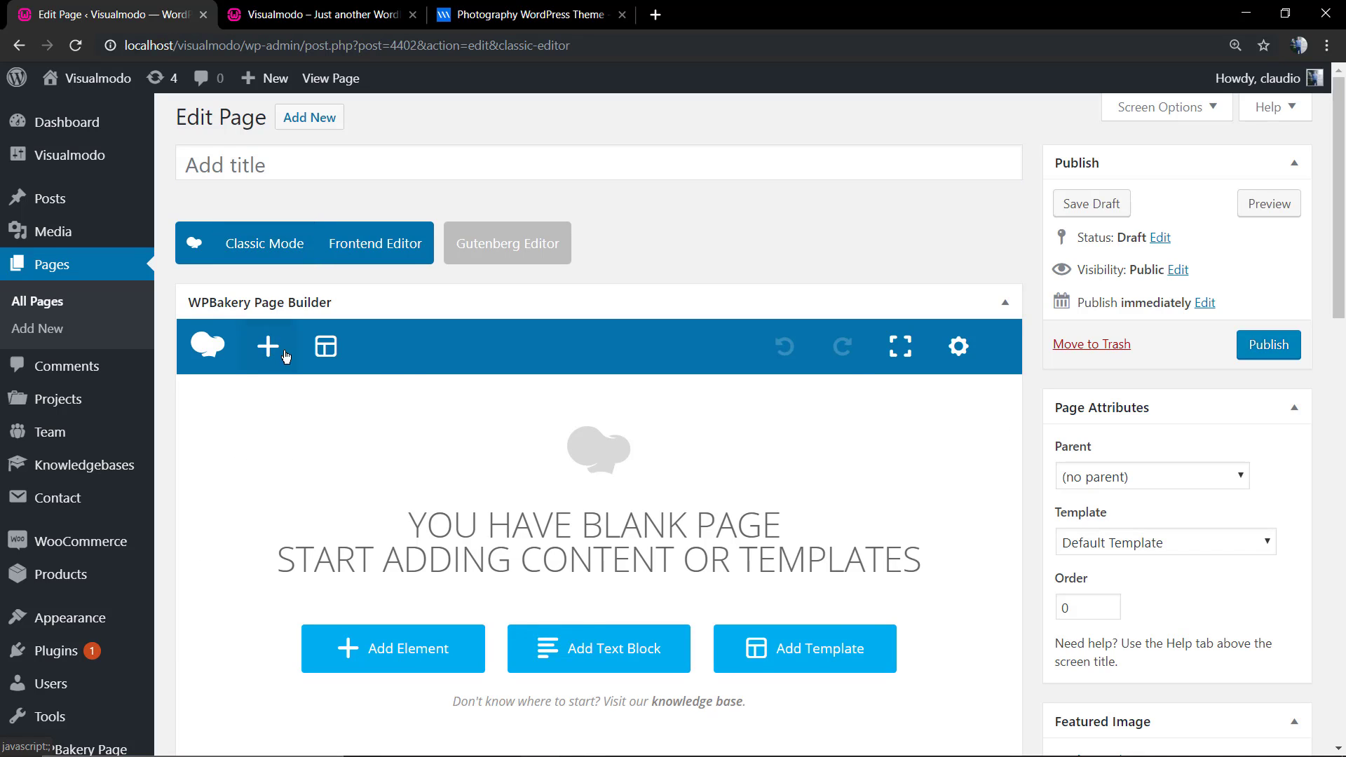
left_click(283, 362)
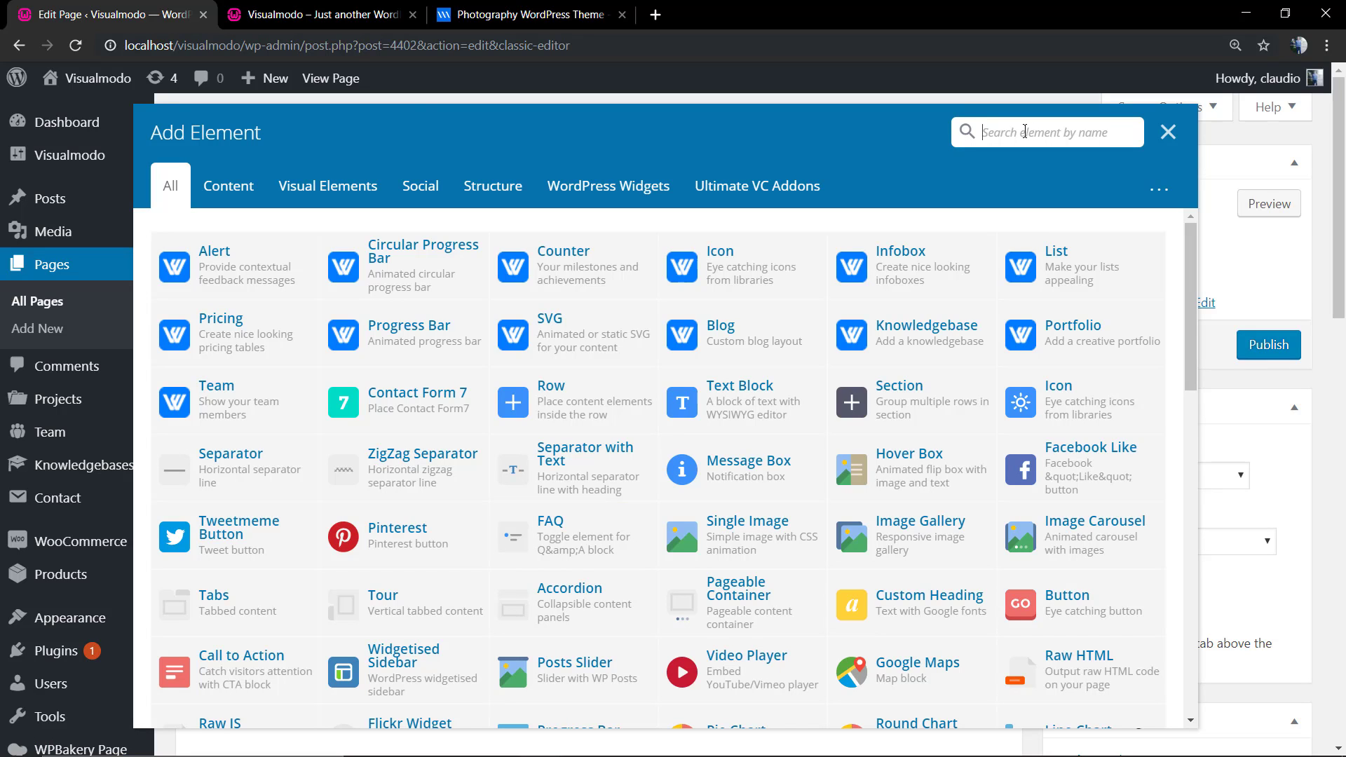
type("port")
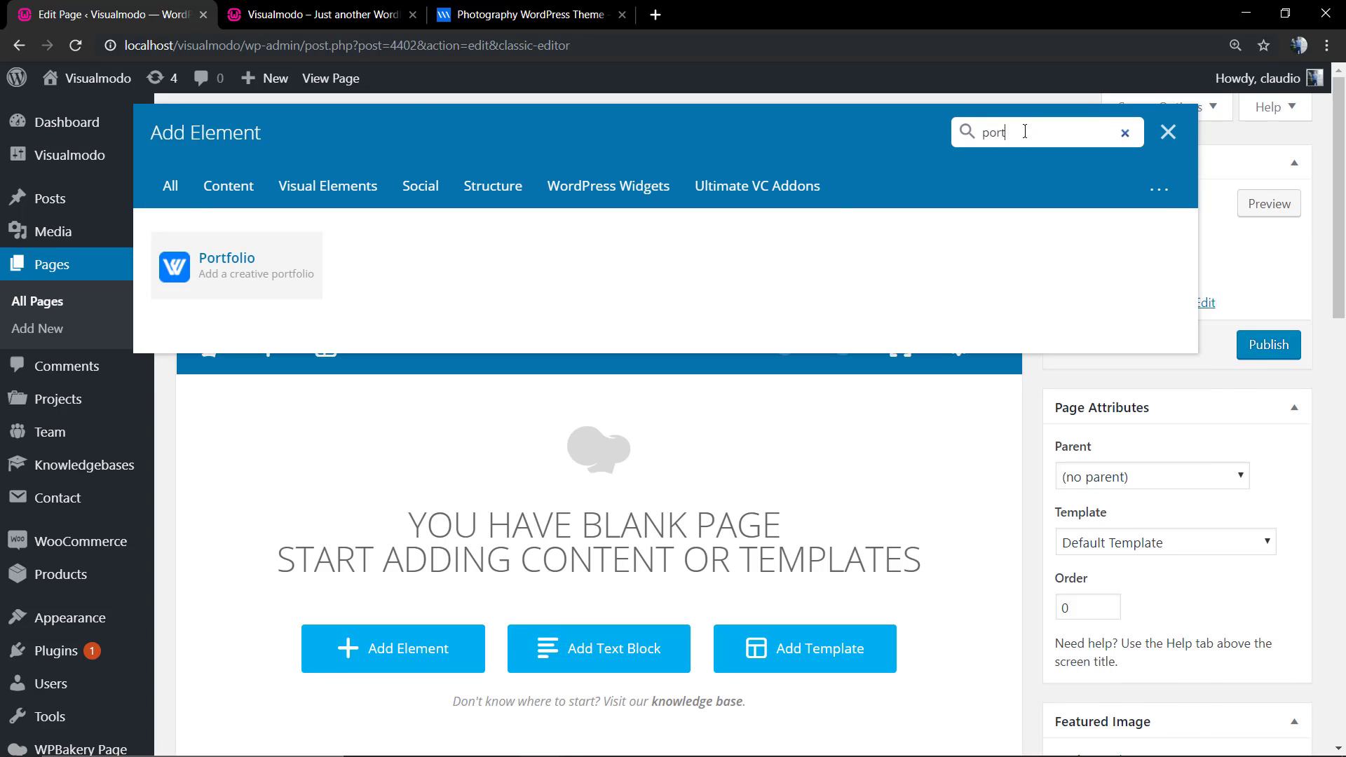
Add a Portfolio element with Grid layout, Zoom to Portfolio Image access and Sortable No, and save
left_click(259, 288)
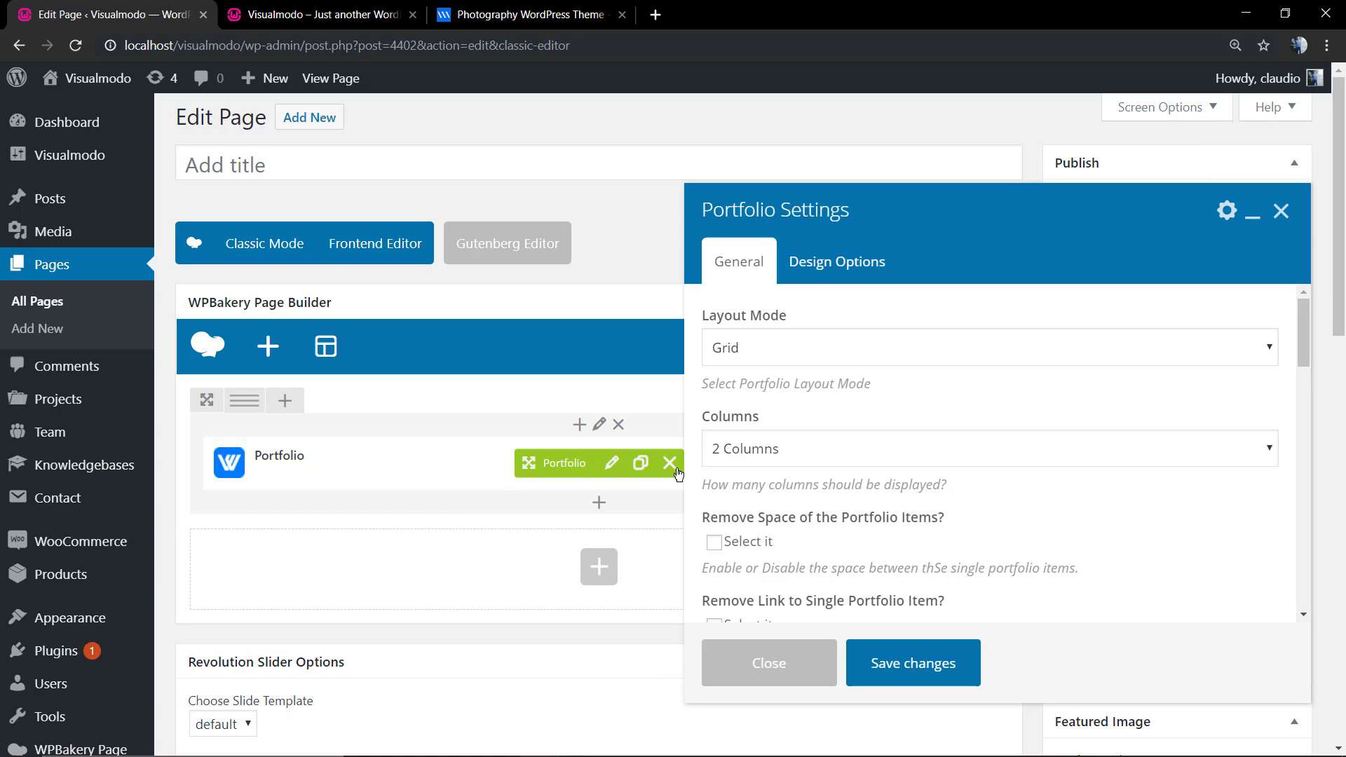
left_click(778, 356)
left_click(777, 372)
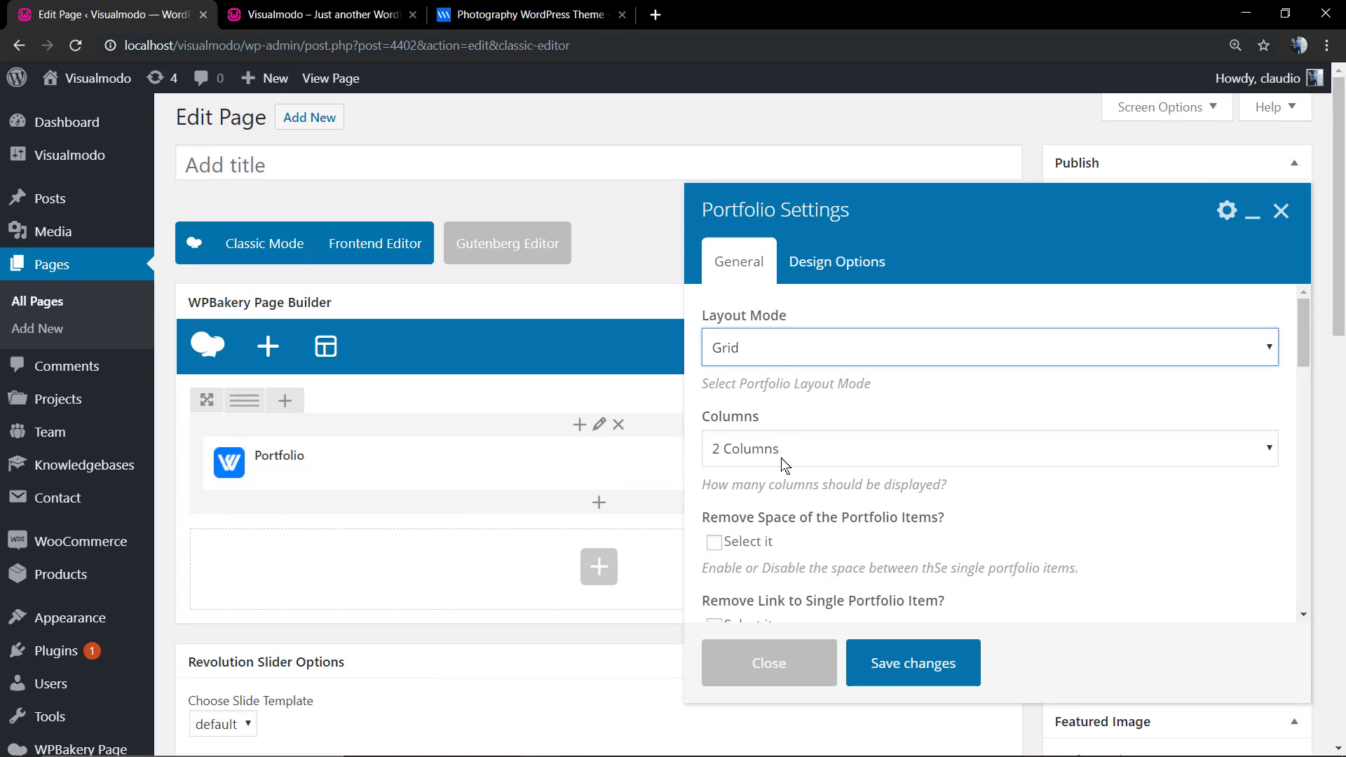
scroll(803, 483, "down", 2)
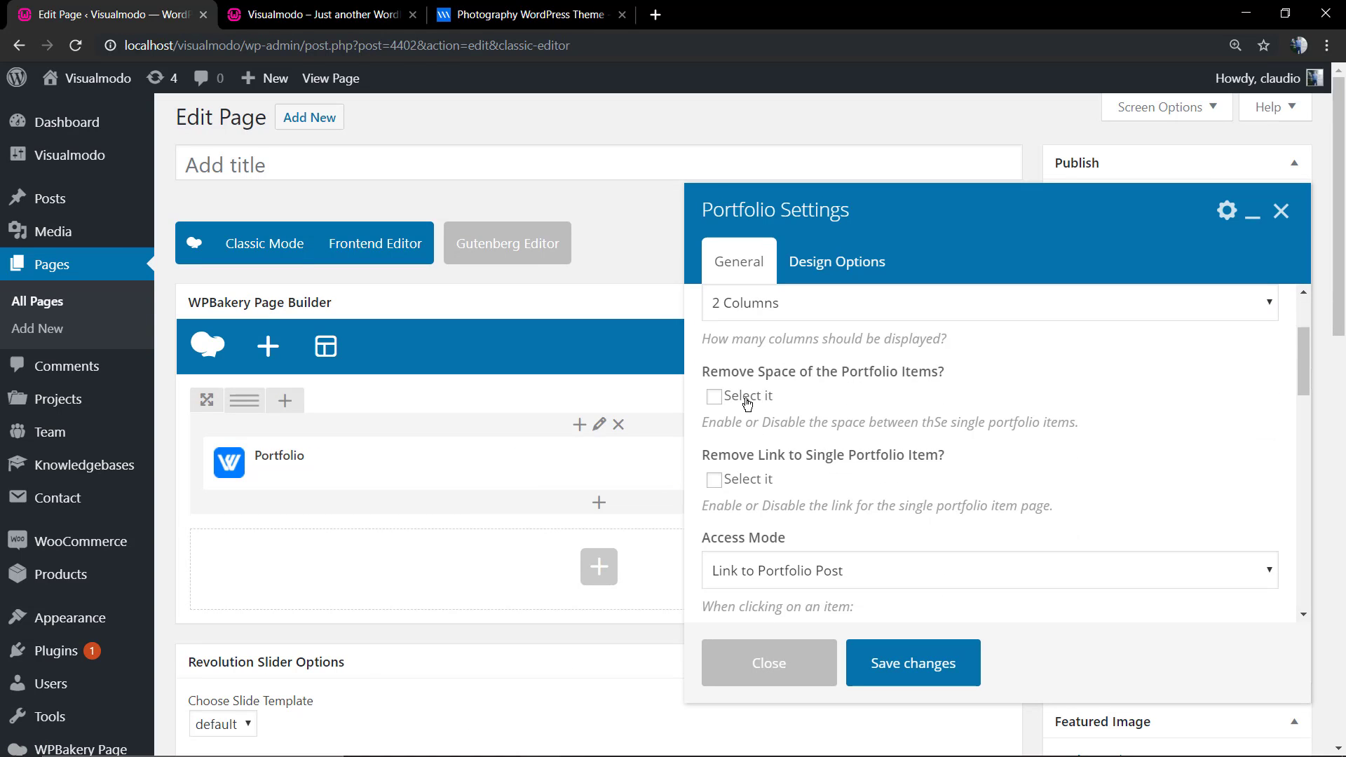
scroll(804, 489, "down", 2)
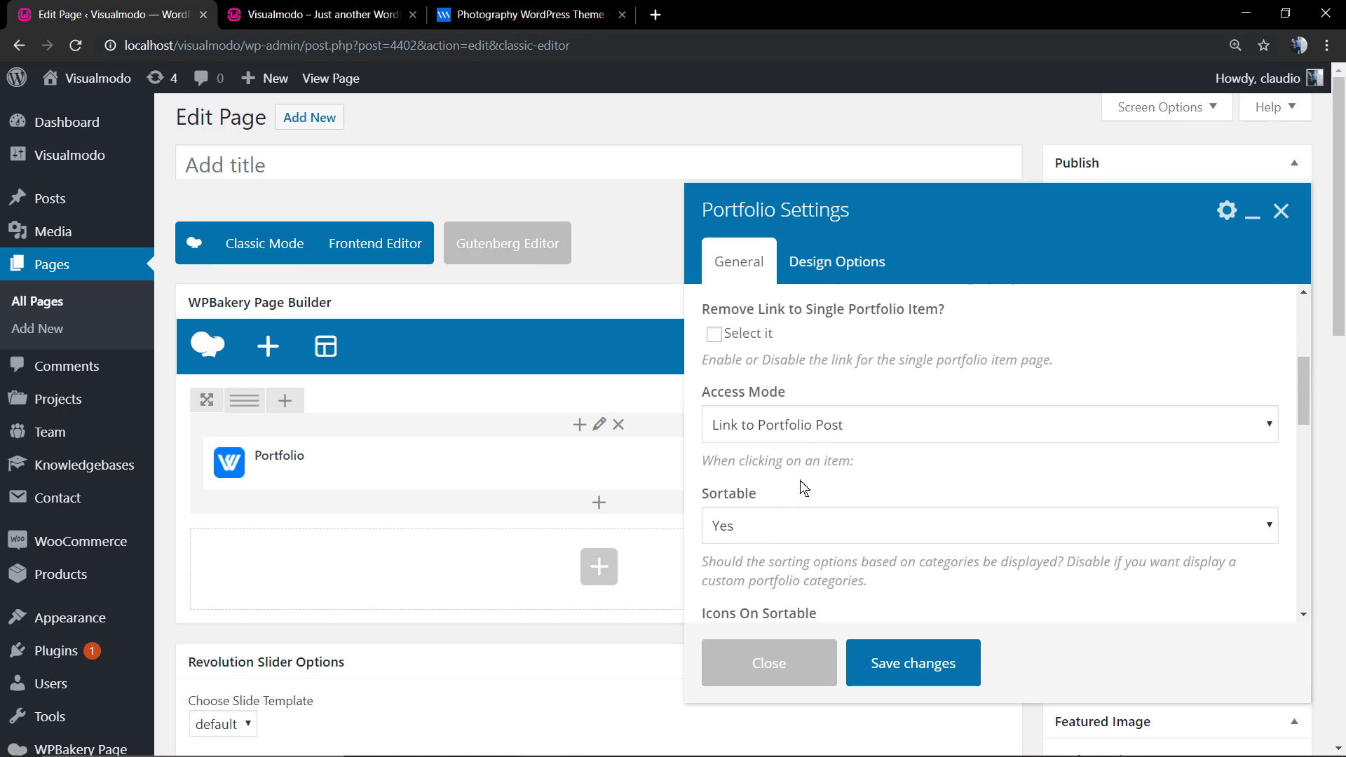
left_click(834, 429)
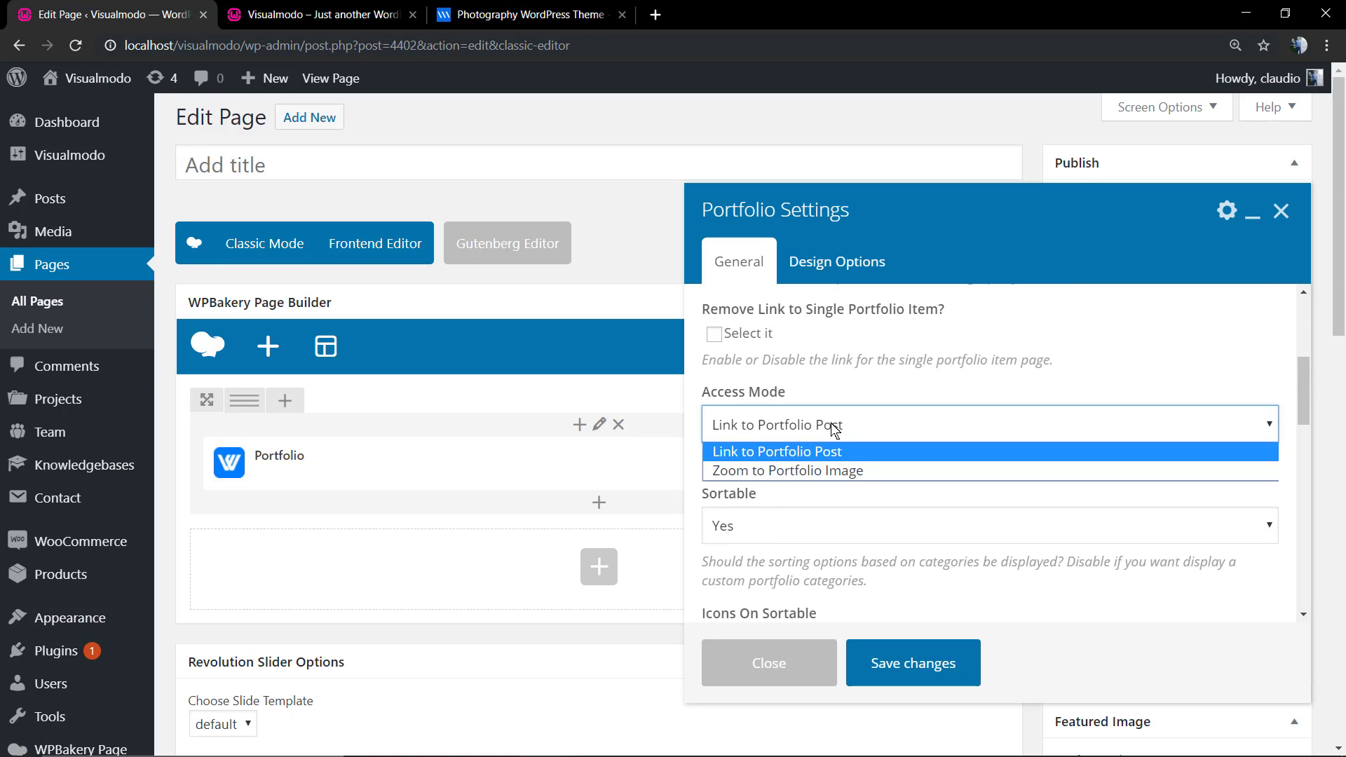
left_click(802, 466)
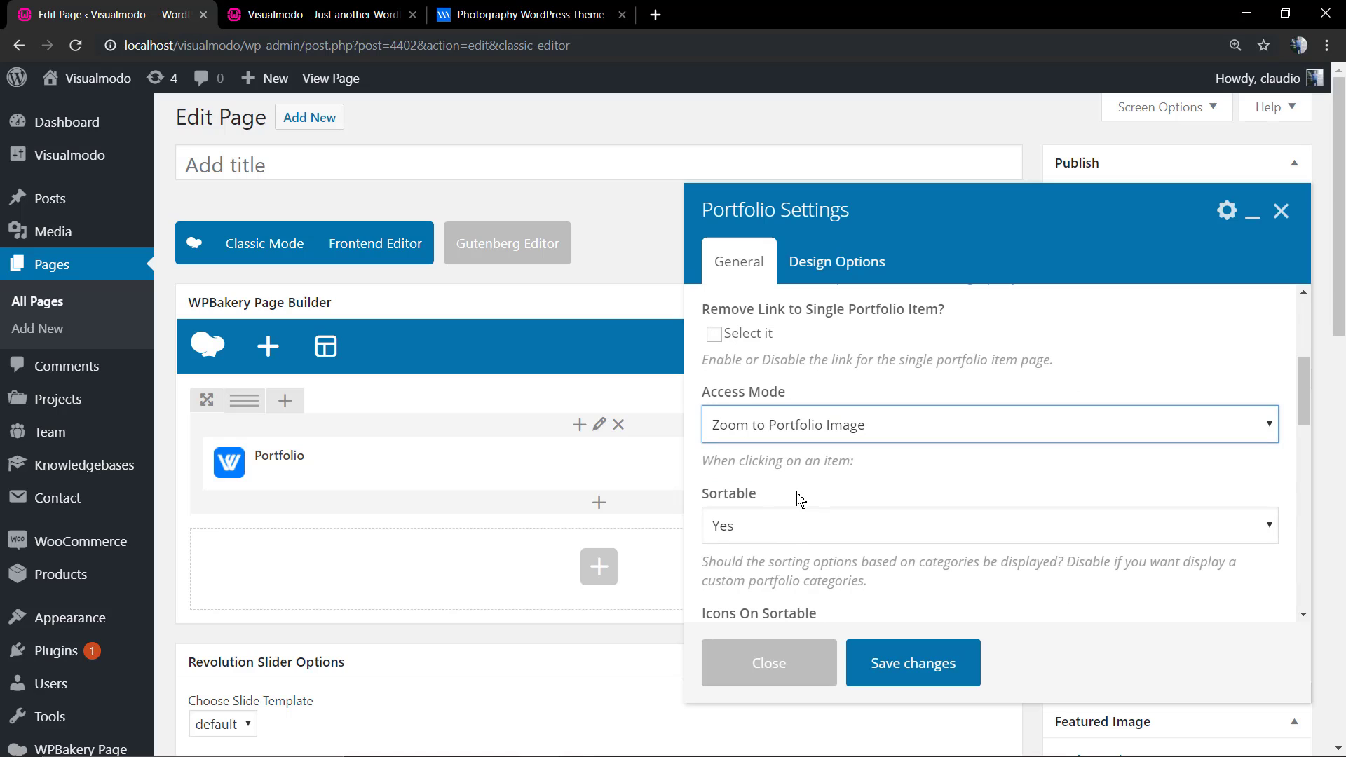
left_click(792, 529)
left_click(775, 573)
scroll(790, 543, "down", 2)
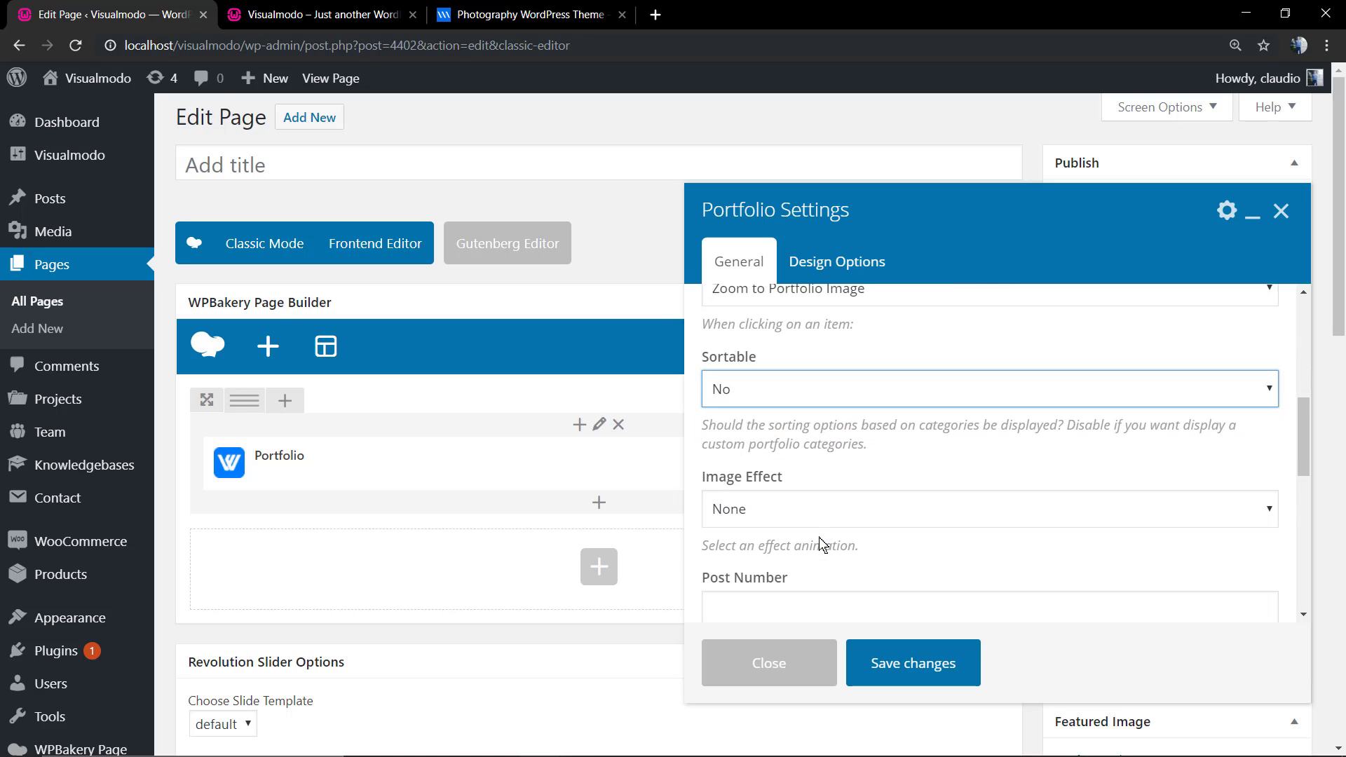
left_click(880, 665)
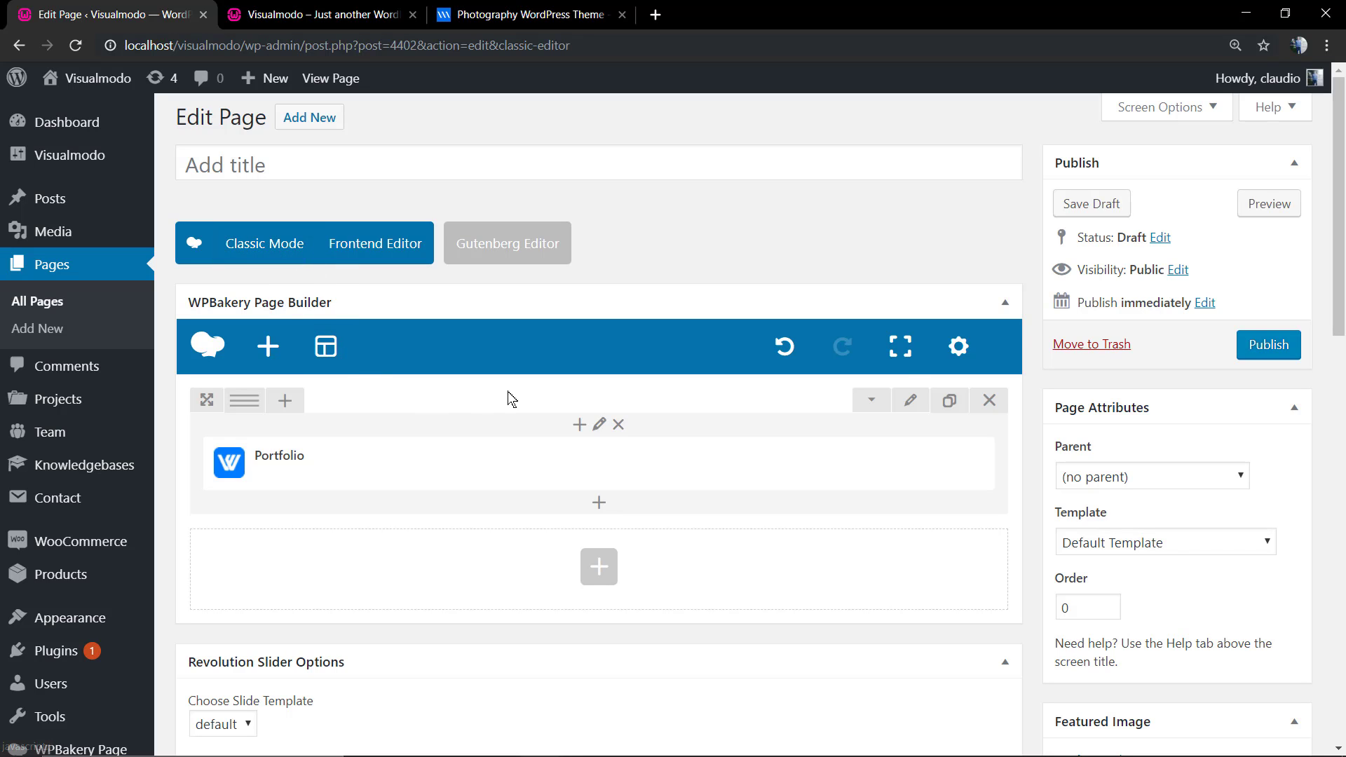
Preview the draft's portfolio grid in a new tab, then return to the Edit Page tab
left_click(1266, 203)
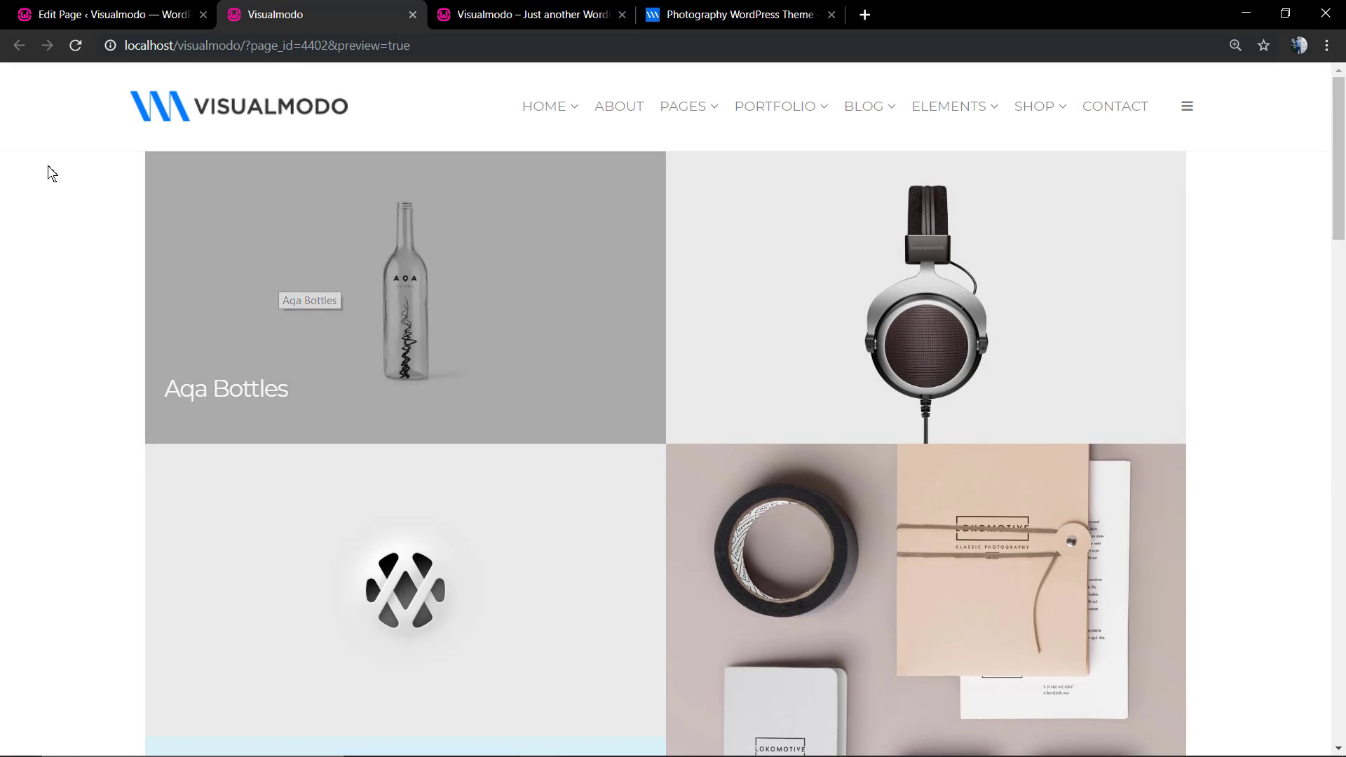
left_click(112, 14)
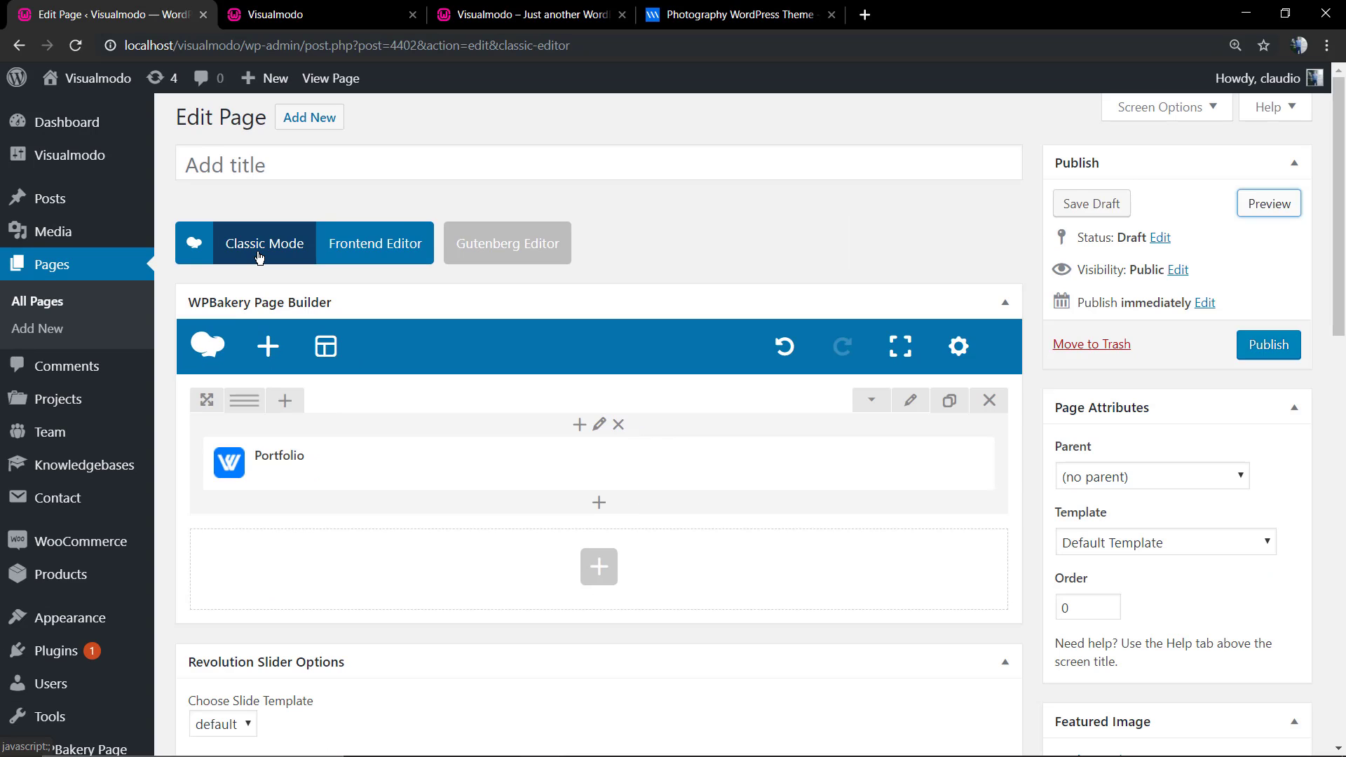
Switch to Classic Mode and copy the portfolio shortcode from the text editor
left_click(259, 257)
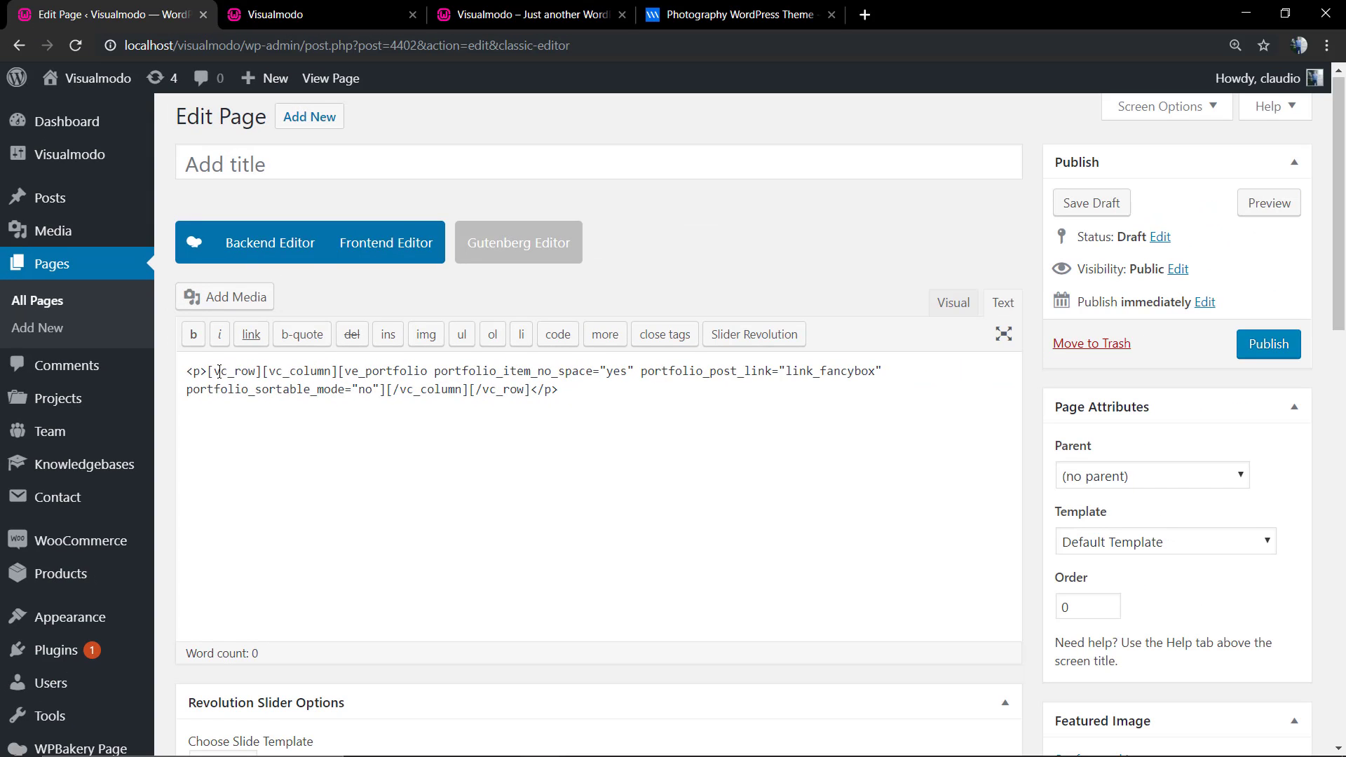
left_click_drag(208, 371, 531, 391)
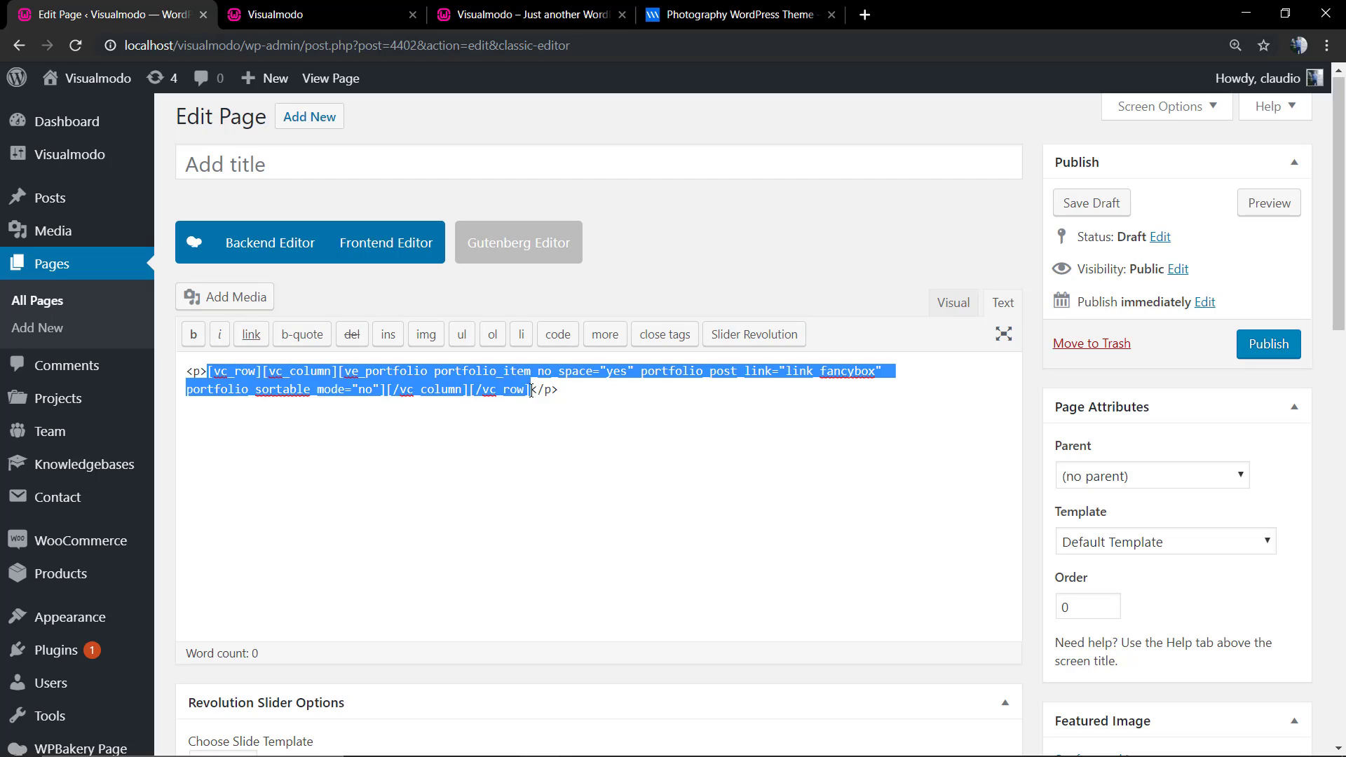
right_click(491, 383)
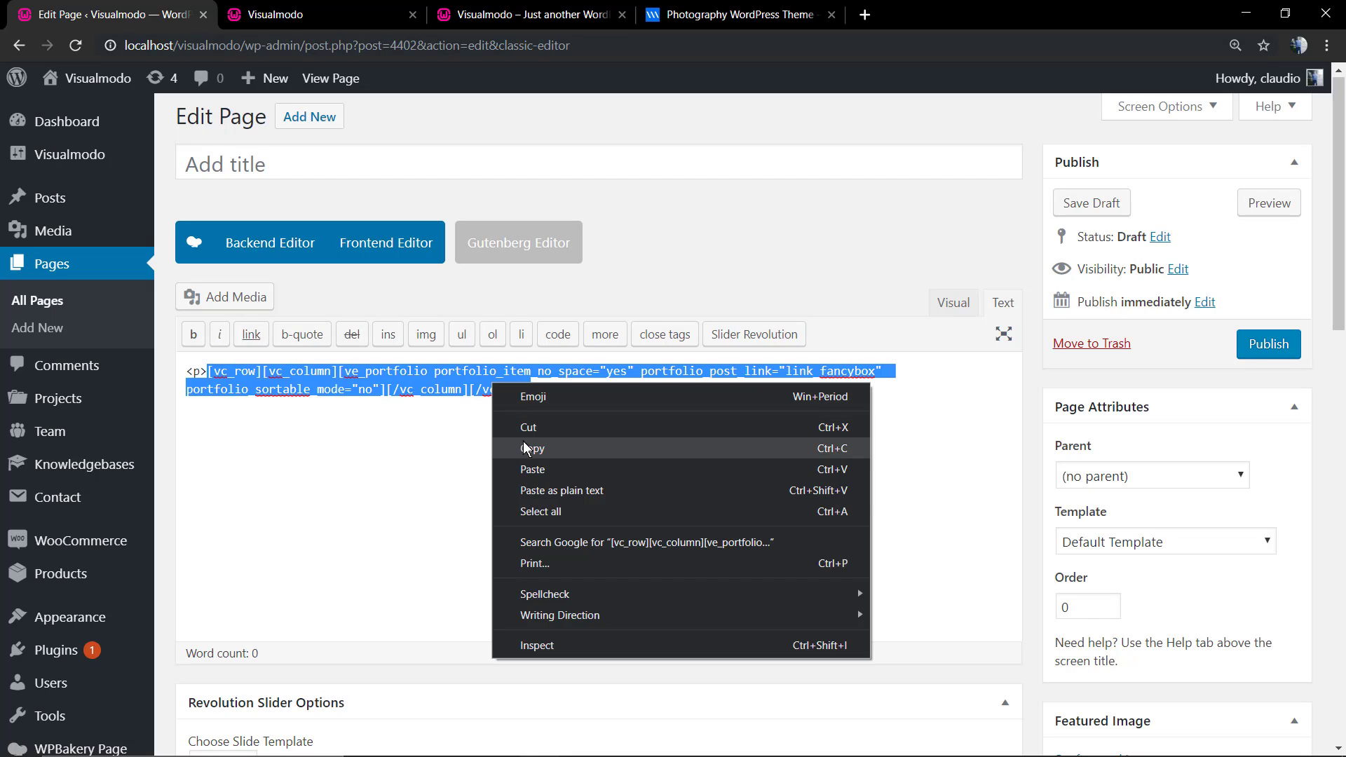
left_click(532, 450)
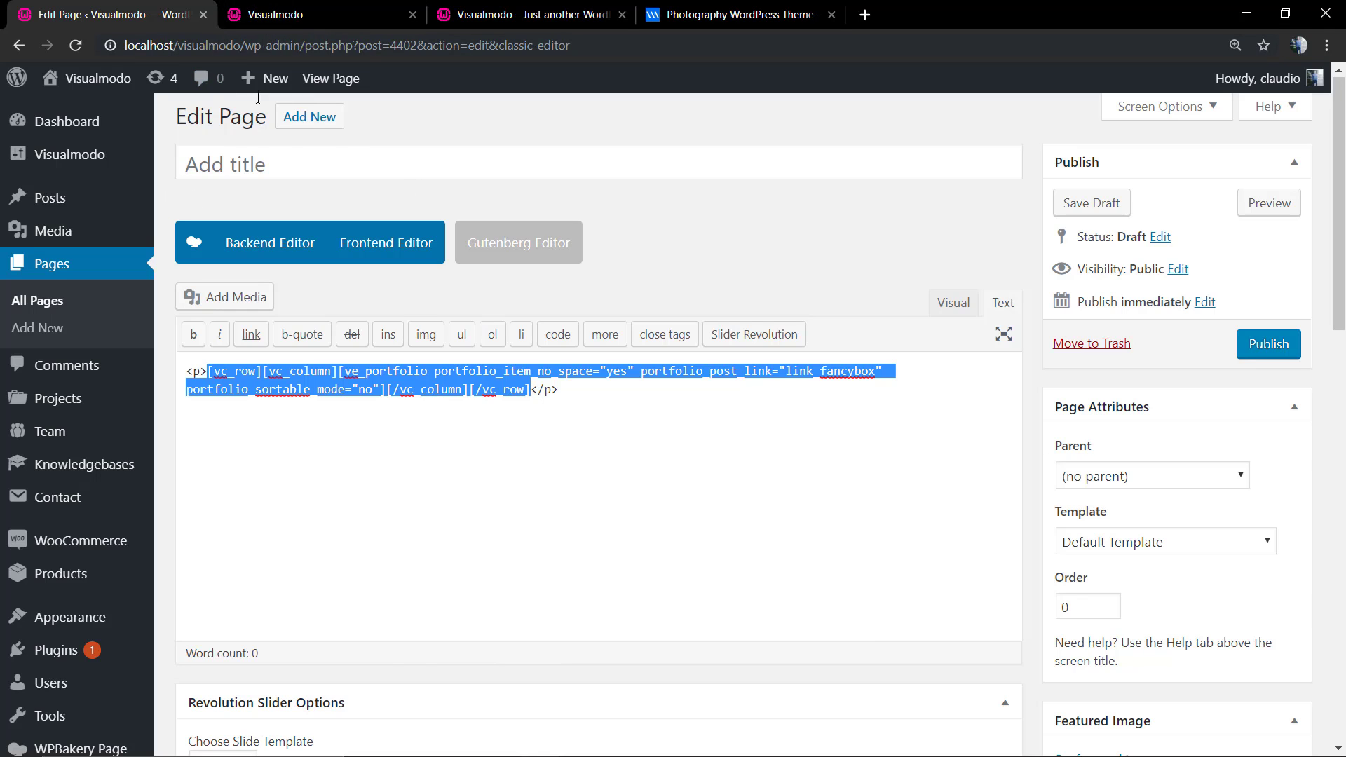
Glance at the preview tab, then bring up the link menu for Appearance > Widgets
left_click(261, 21)
left_click(169, 15)
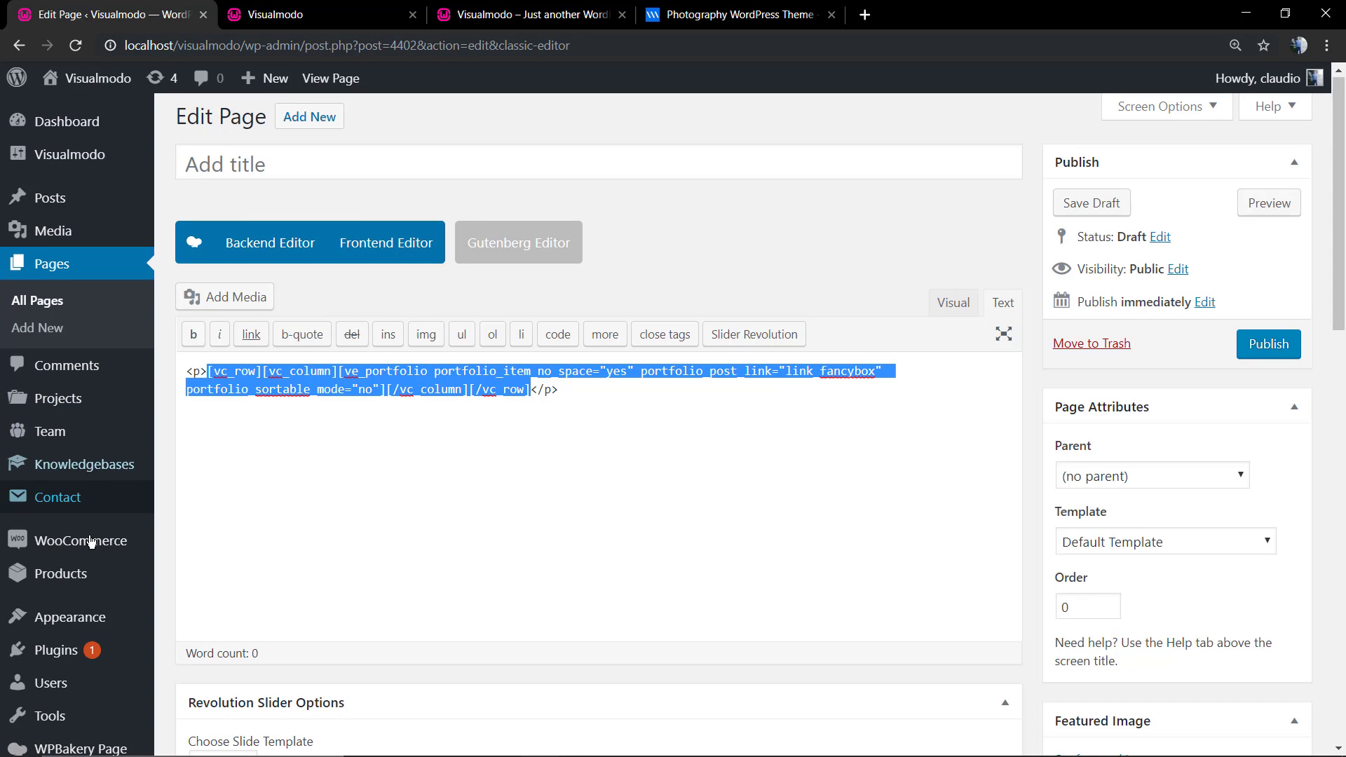
mouse_move(90, 587)
mouse_move(92, 617)
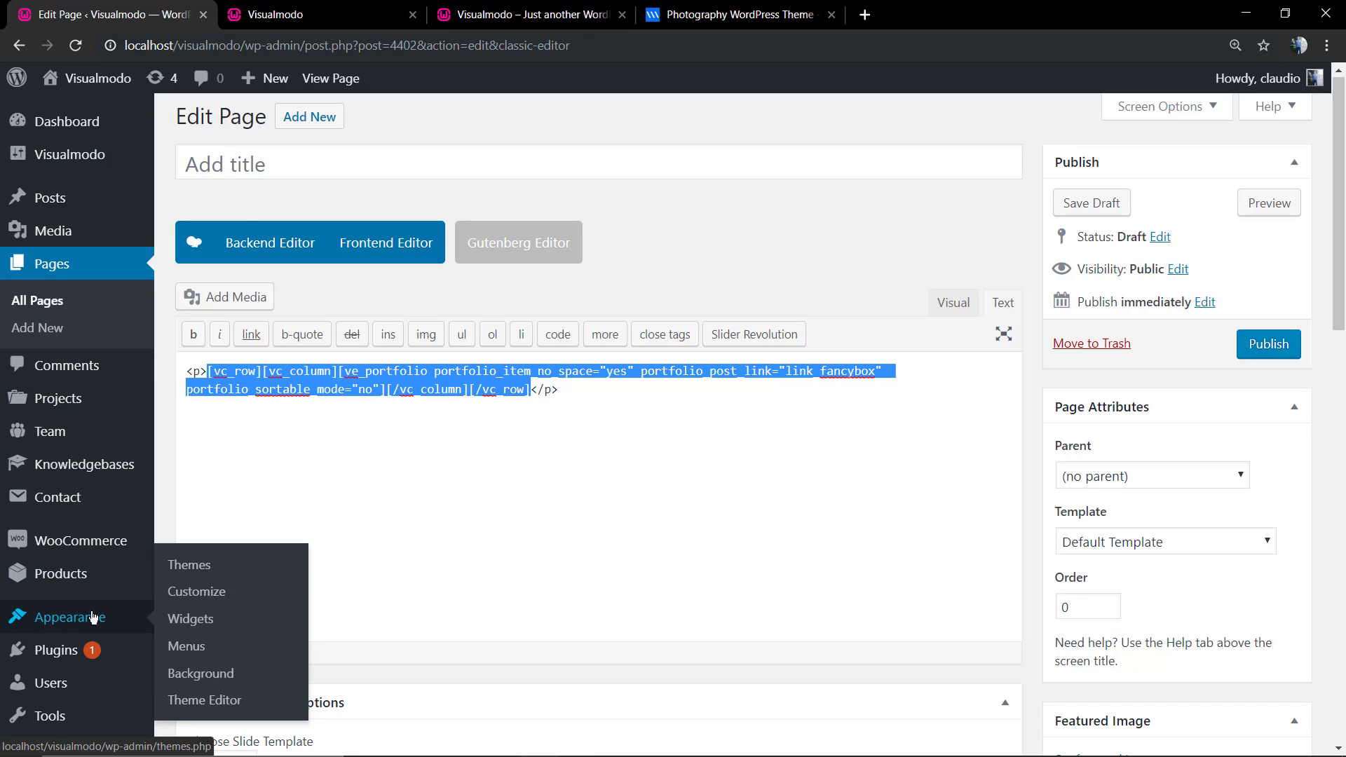
right_click(218, 621)
Open Widgets in a new tab, collapse Sidebar and expand the First Footer area
left_click(294, 482)
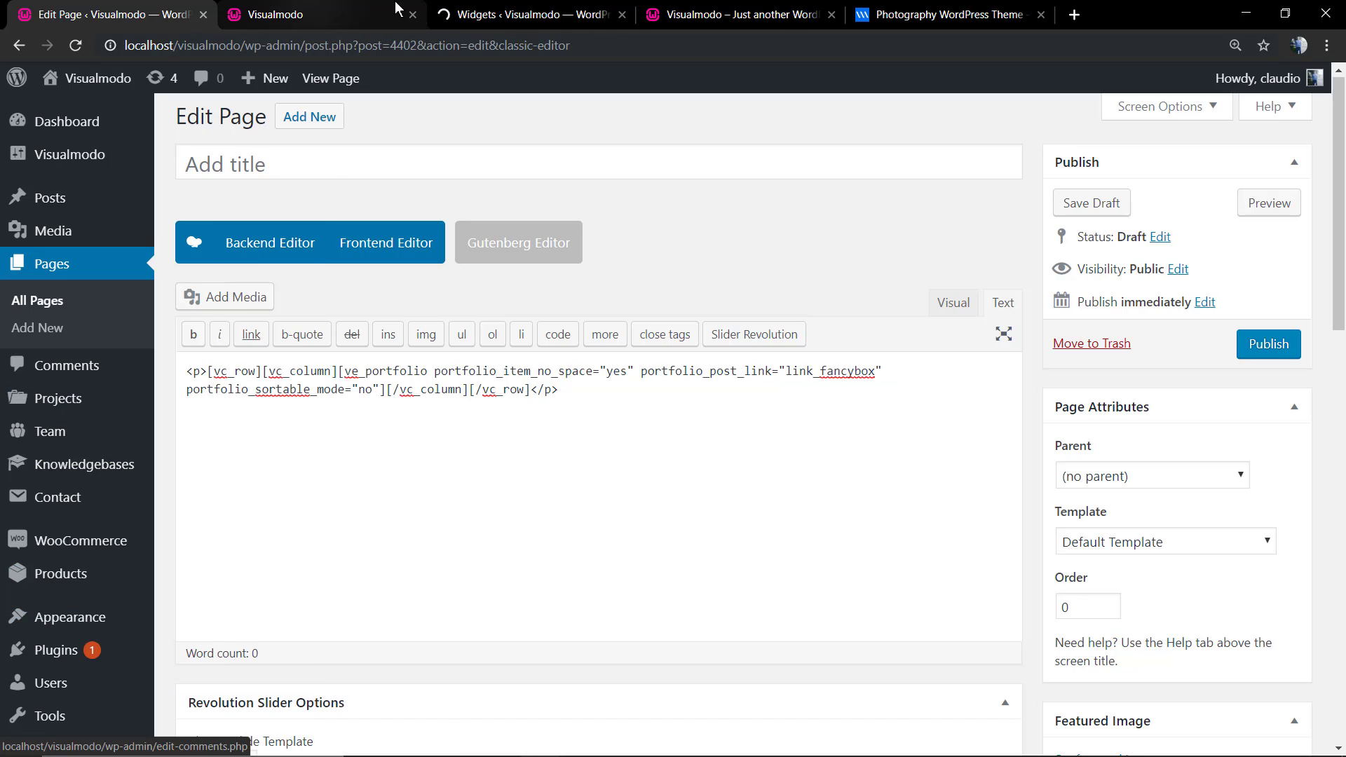
left_click(483, 14)
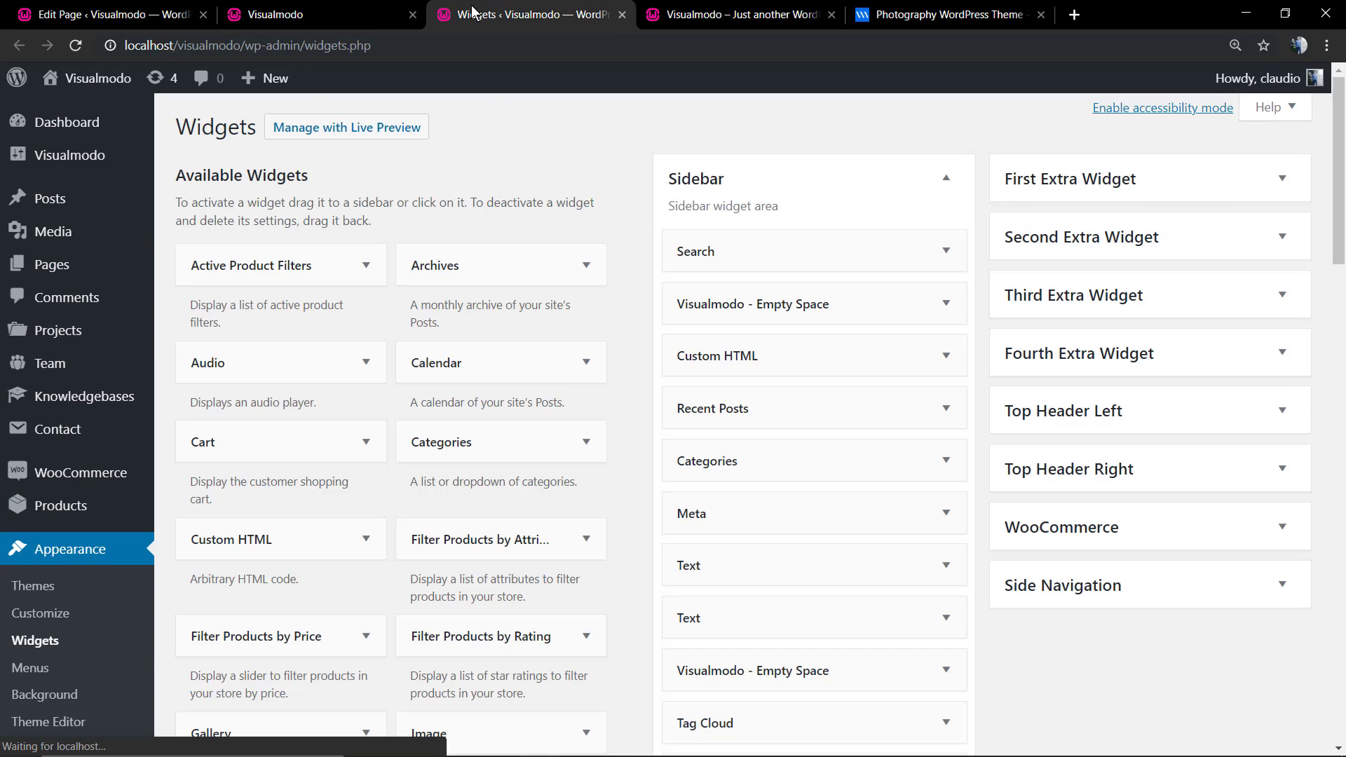
left_click(725, 167)
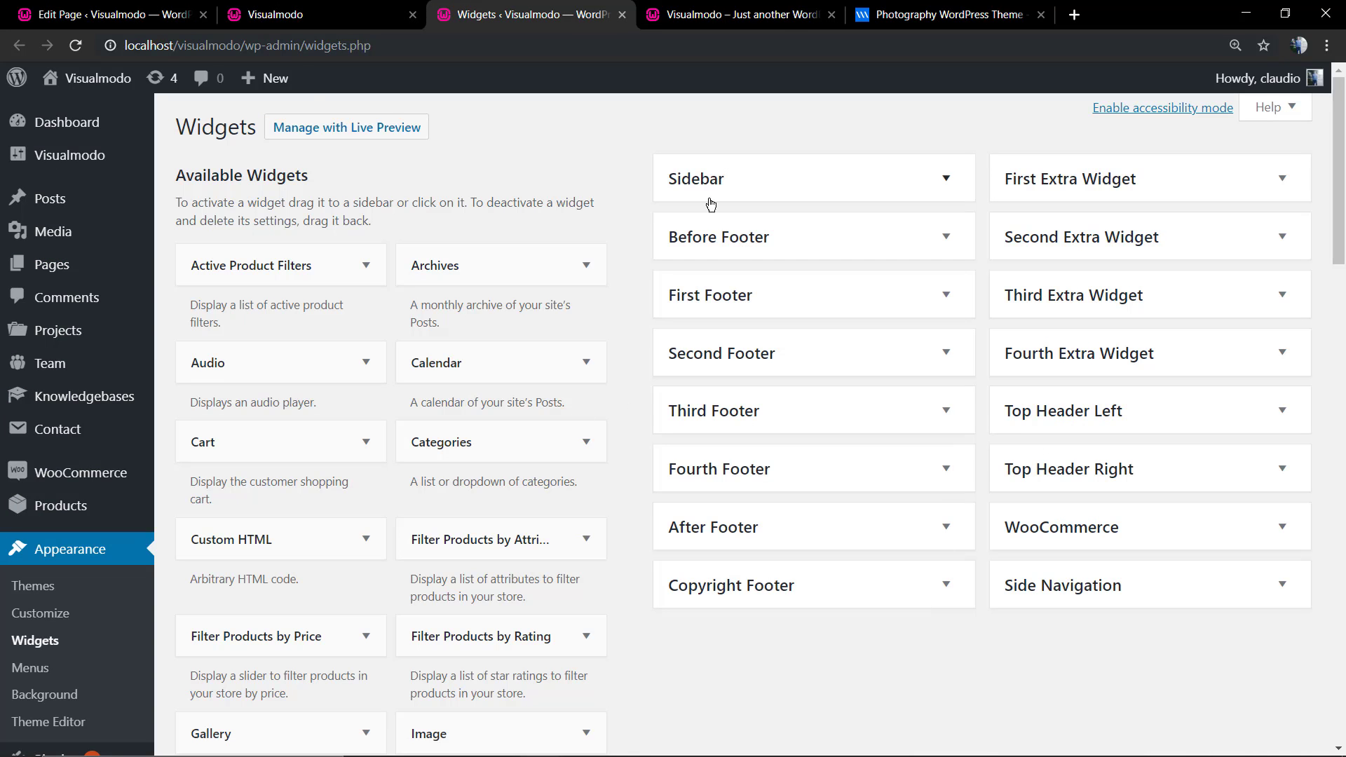
left_click(741, 287)
Drag a Text widget into First Footer and expand it
scroll(596, 391, "down", 4)
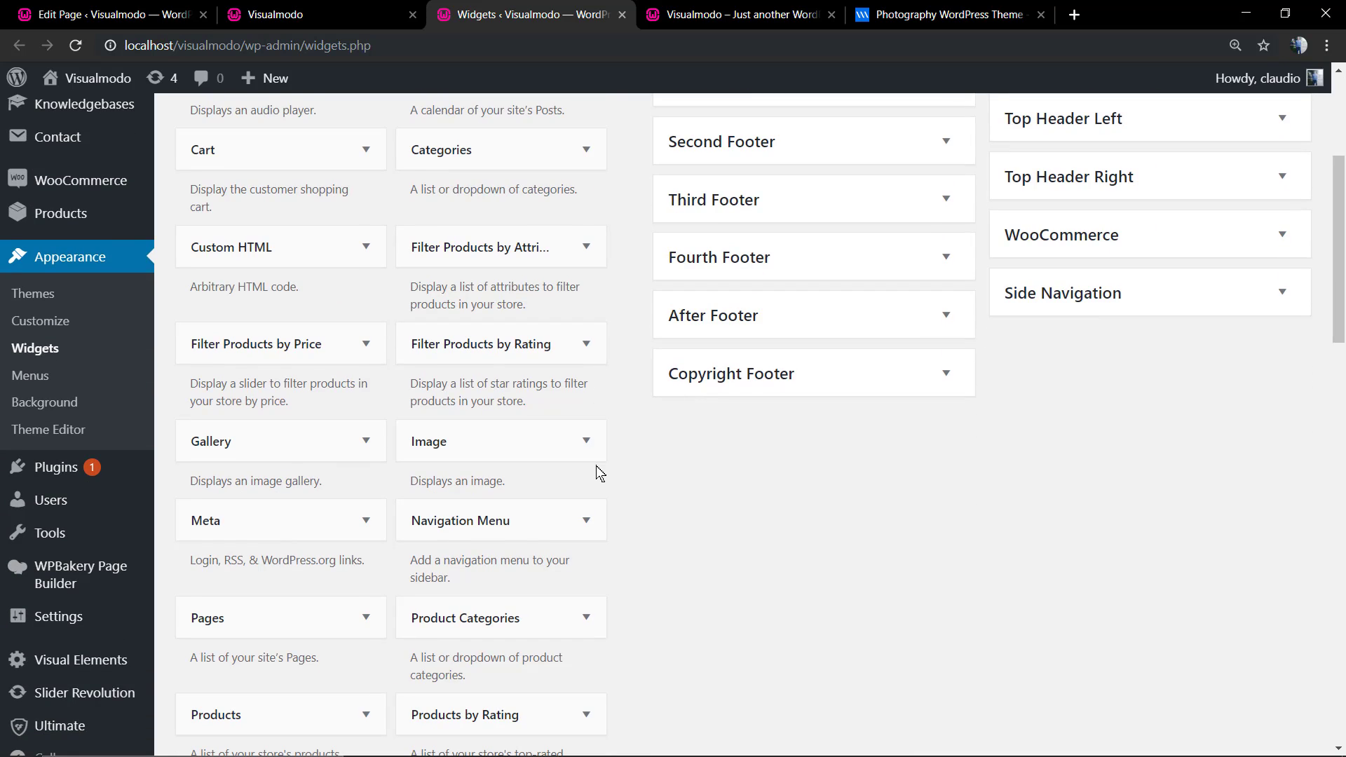
scroll(600, 473, "down", 8)
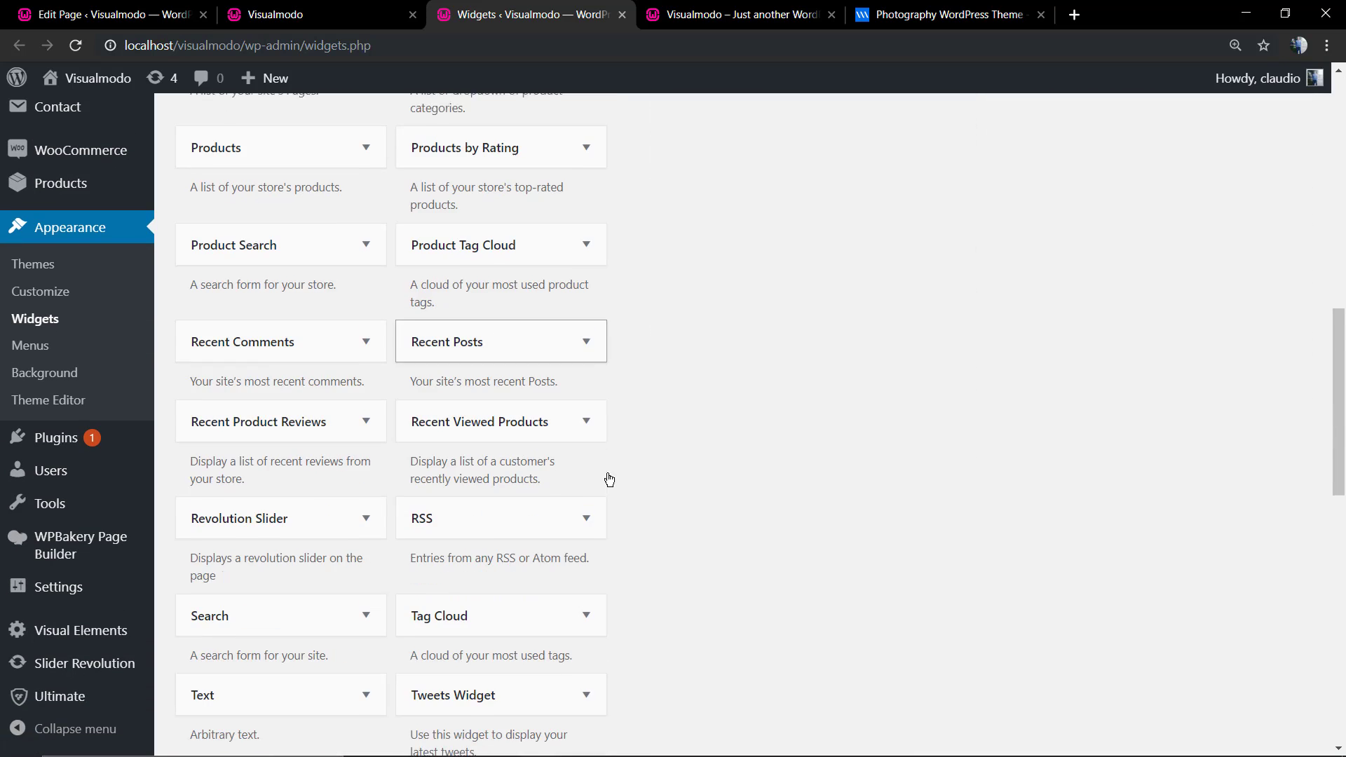
scroll(607, 475, "down", 2)
left_click_drag(295, 531, 669, 403)
scroll(575, 470, "up", 12)
left_click_drag(658, 375, 805, 355)
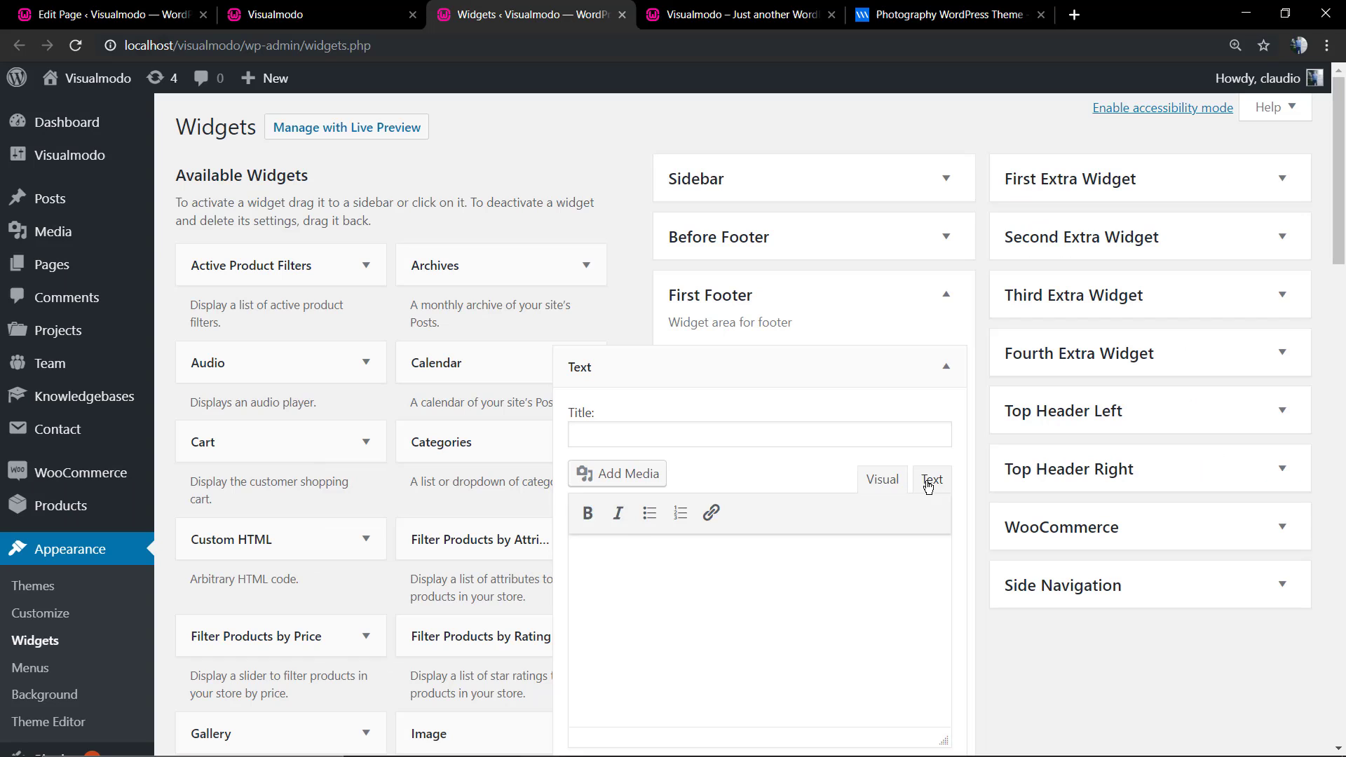
Paste the copied portfolio shortcode into the First Footer Text widget's Text tab
left_click(927, 483)
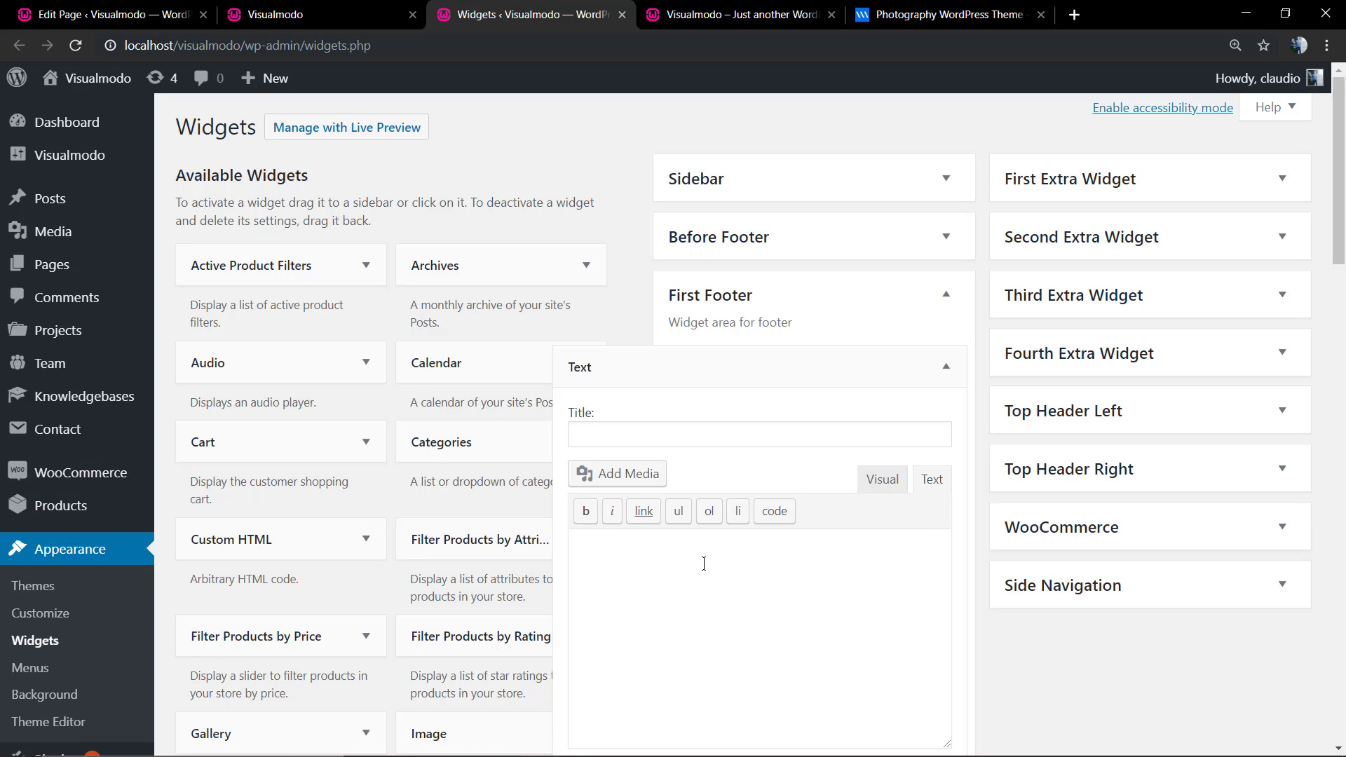
key("ctrl+v")
left_click(382, 10)
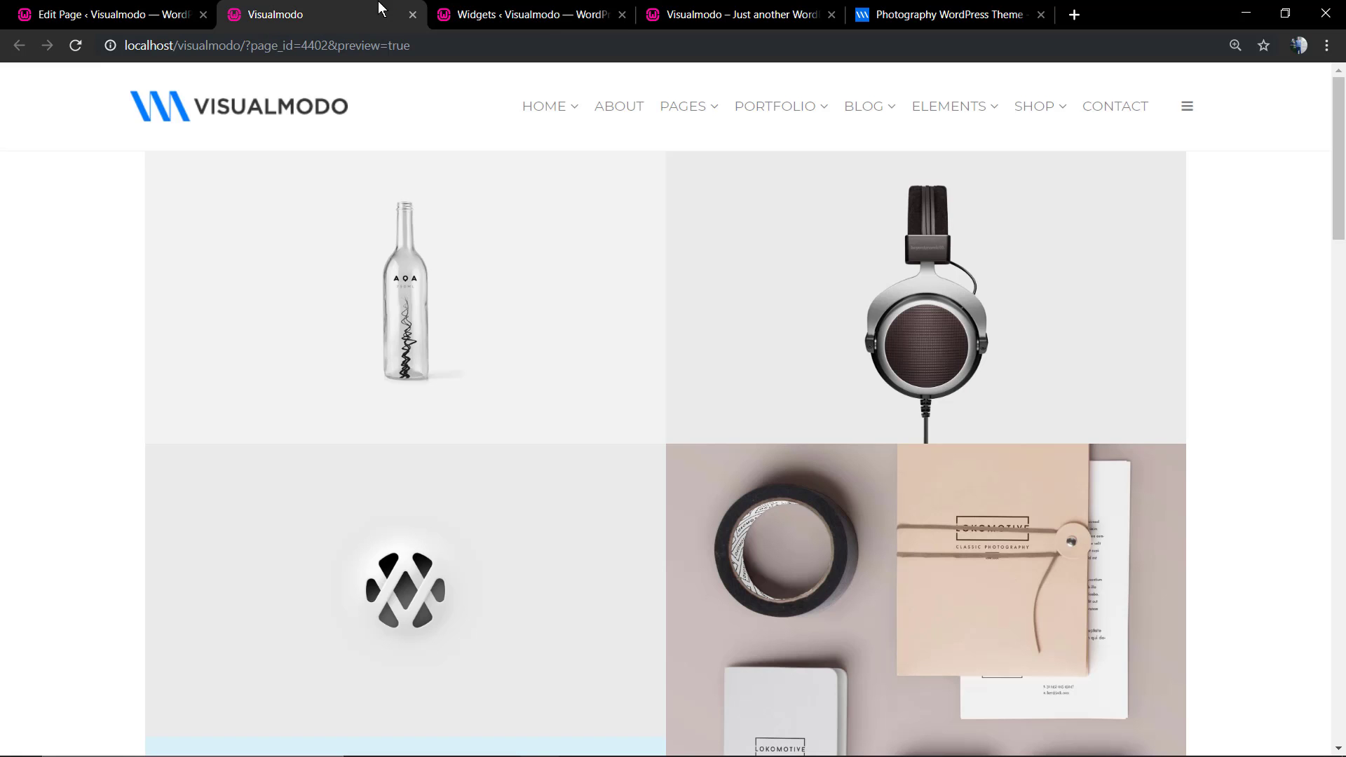
left_click(112, 10)
Review the draft page's shortcode in Visual and Text modes, then return to the widget
left_click(952, 303)
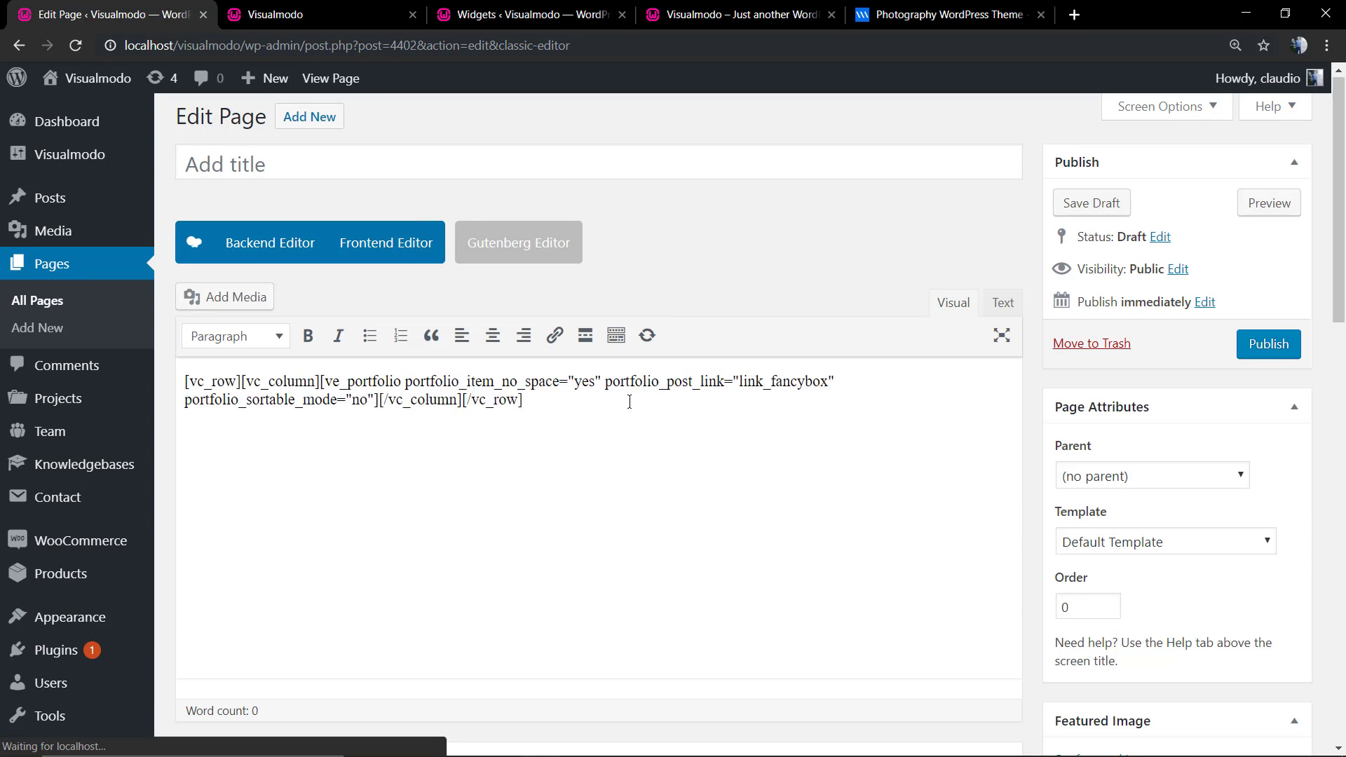
key("ctrl+a")
left_click(365, 406)
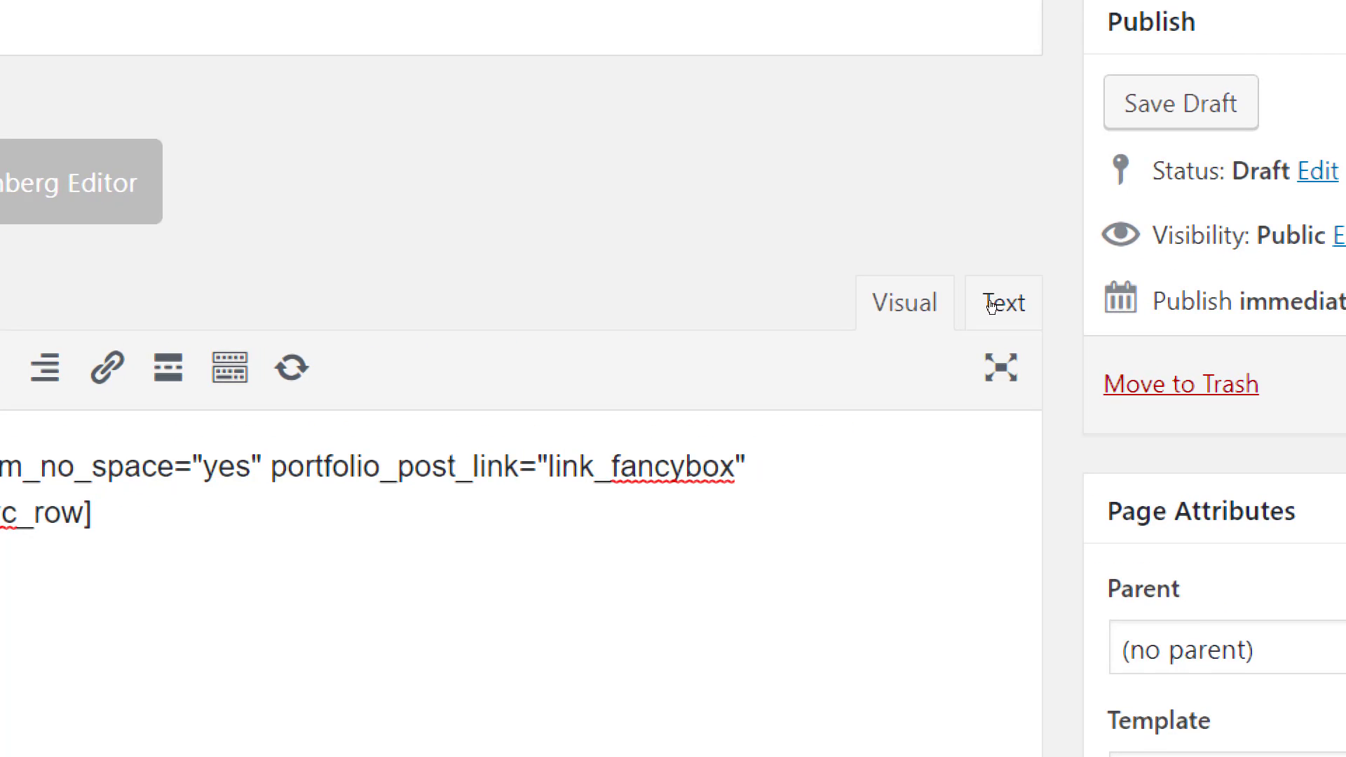
left_click(1002, 305)
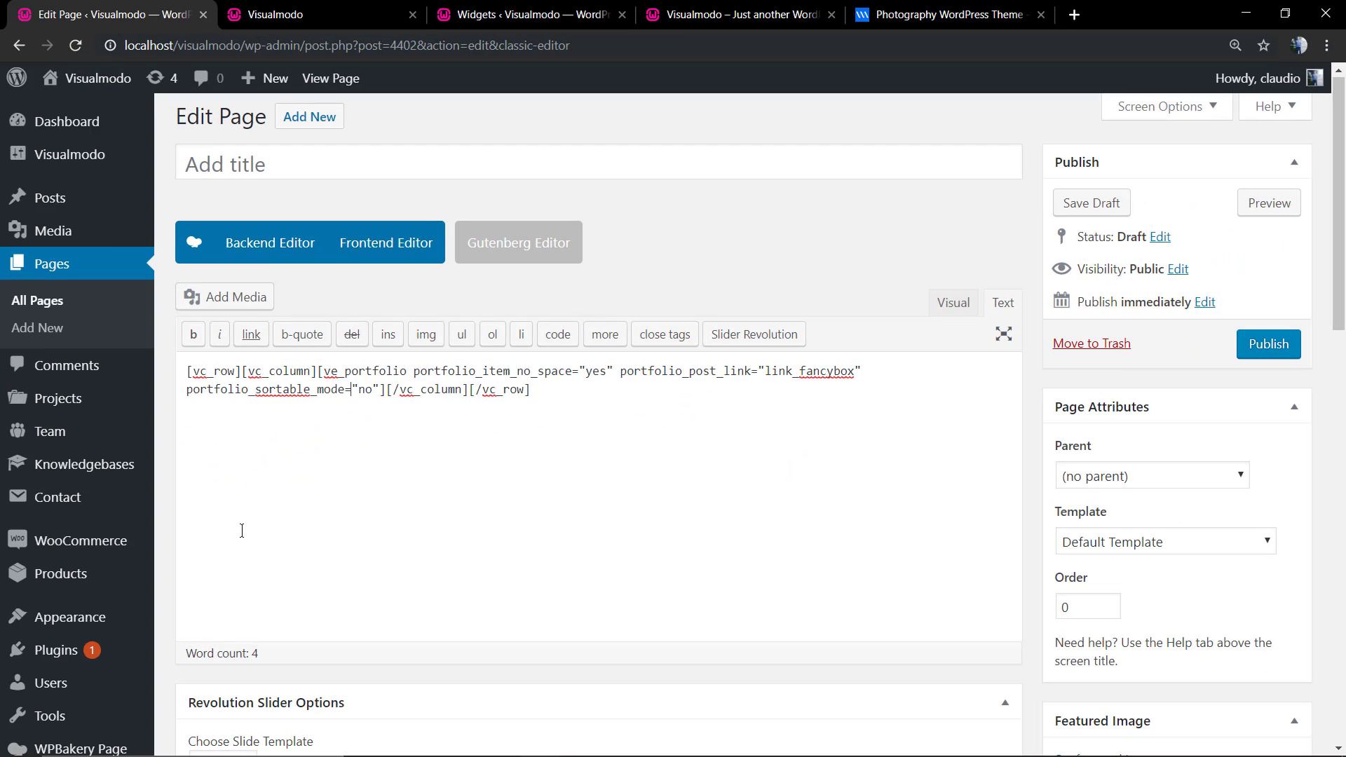
left_click(284, 13)
left_click(522, 11)
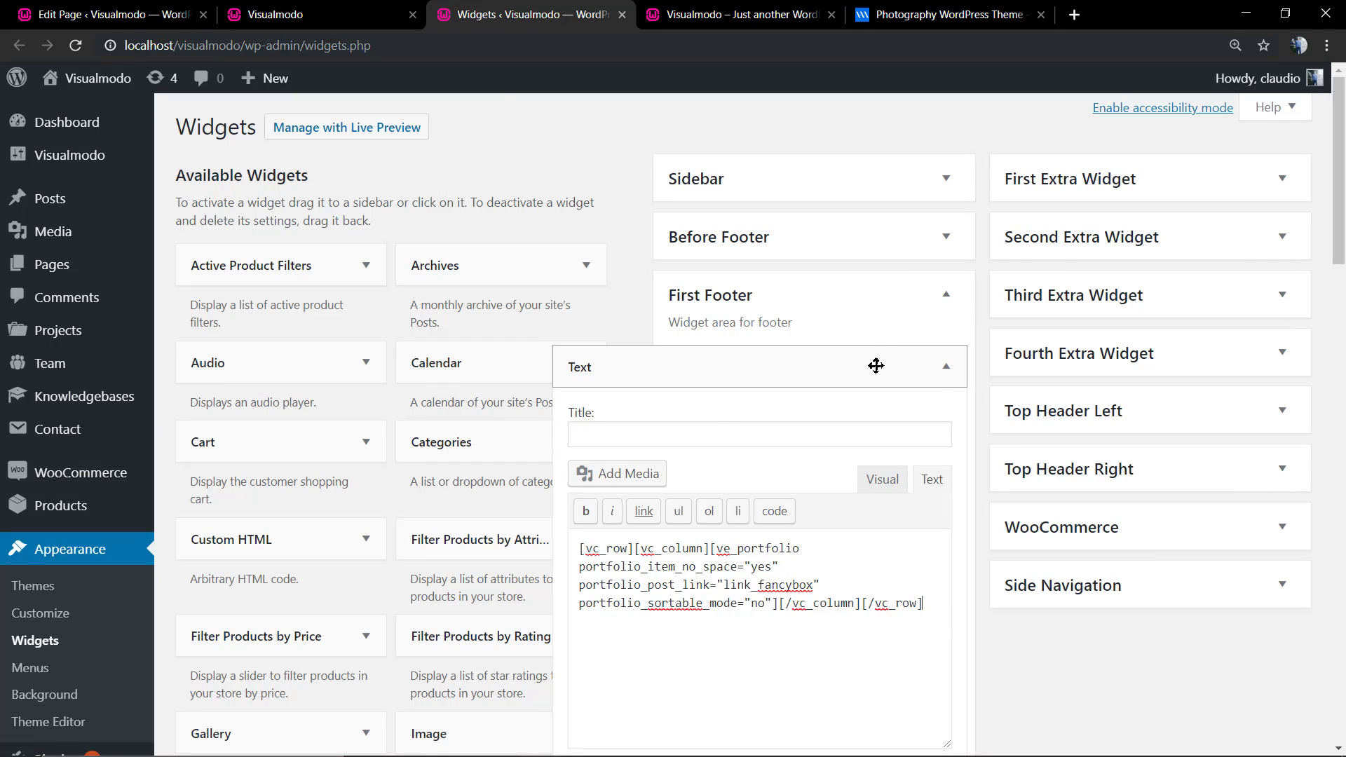
Title the First Footer Text widget 'Gallery', save it, and collapse it
left_click(946, 368)
left_click(945, 359)
scroll(832, 534, "down", 4)
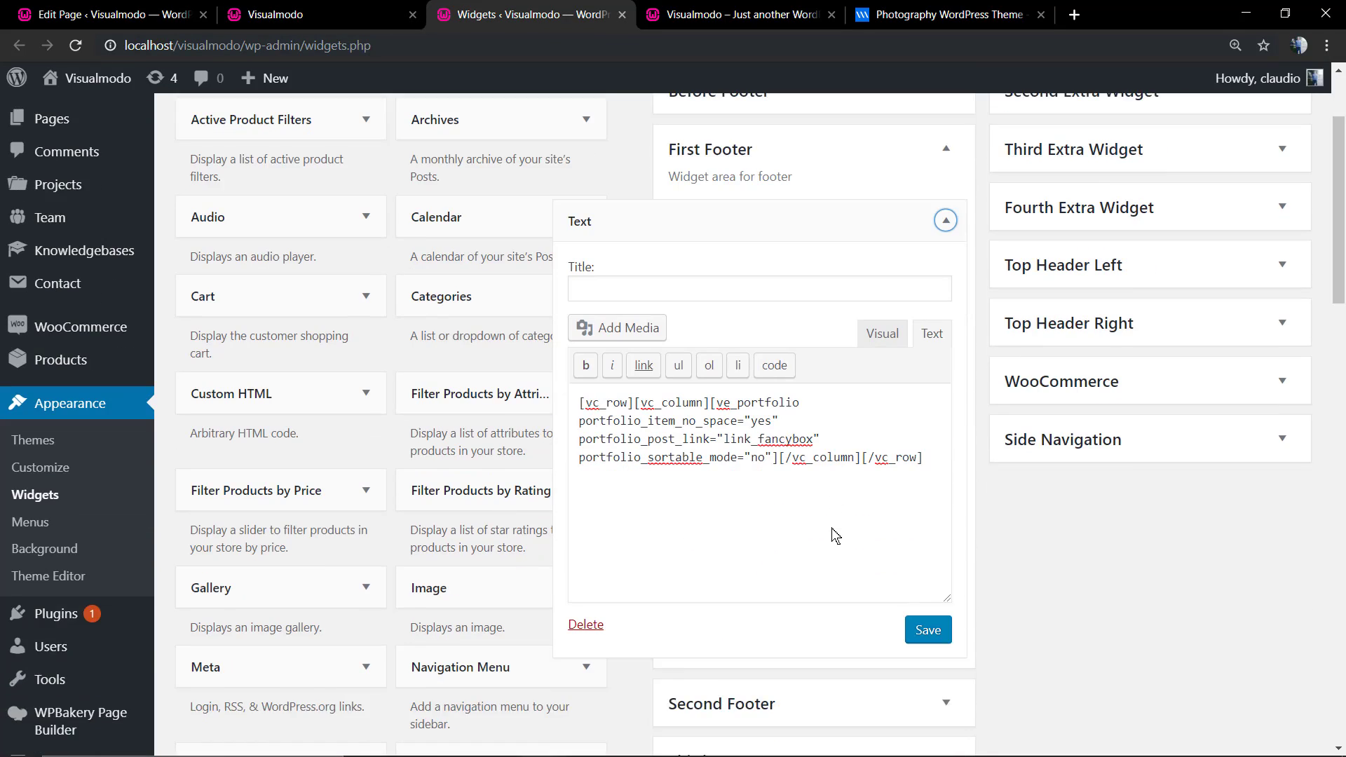
scroll(924, 491, "up", 2)
left_click(681, 288)
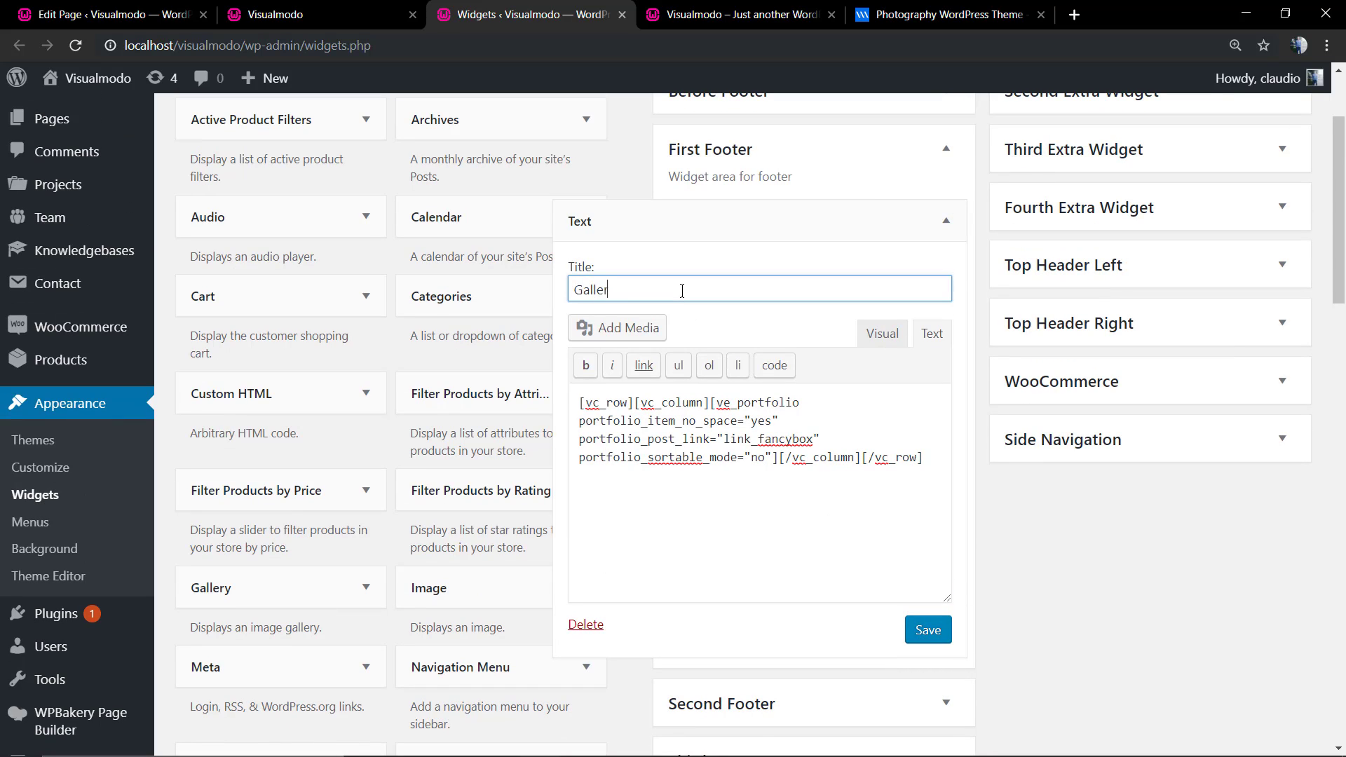
left_click(927, 629)
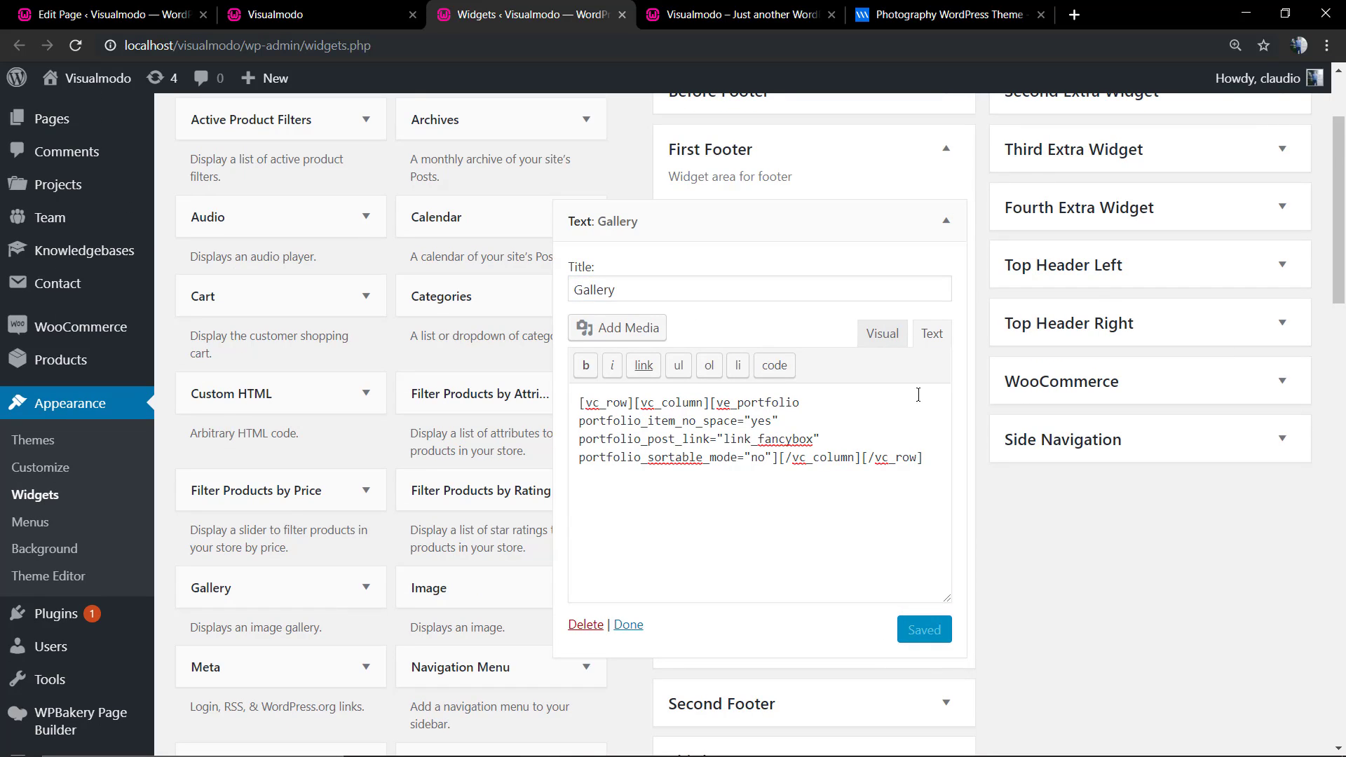
left_click(943, 221)
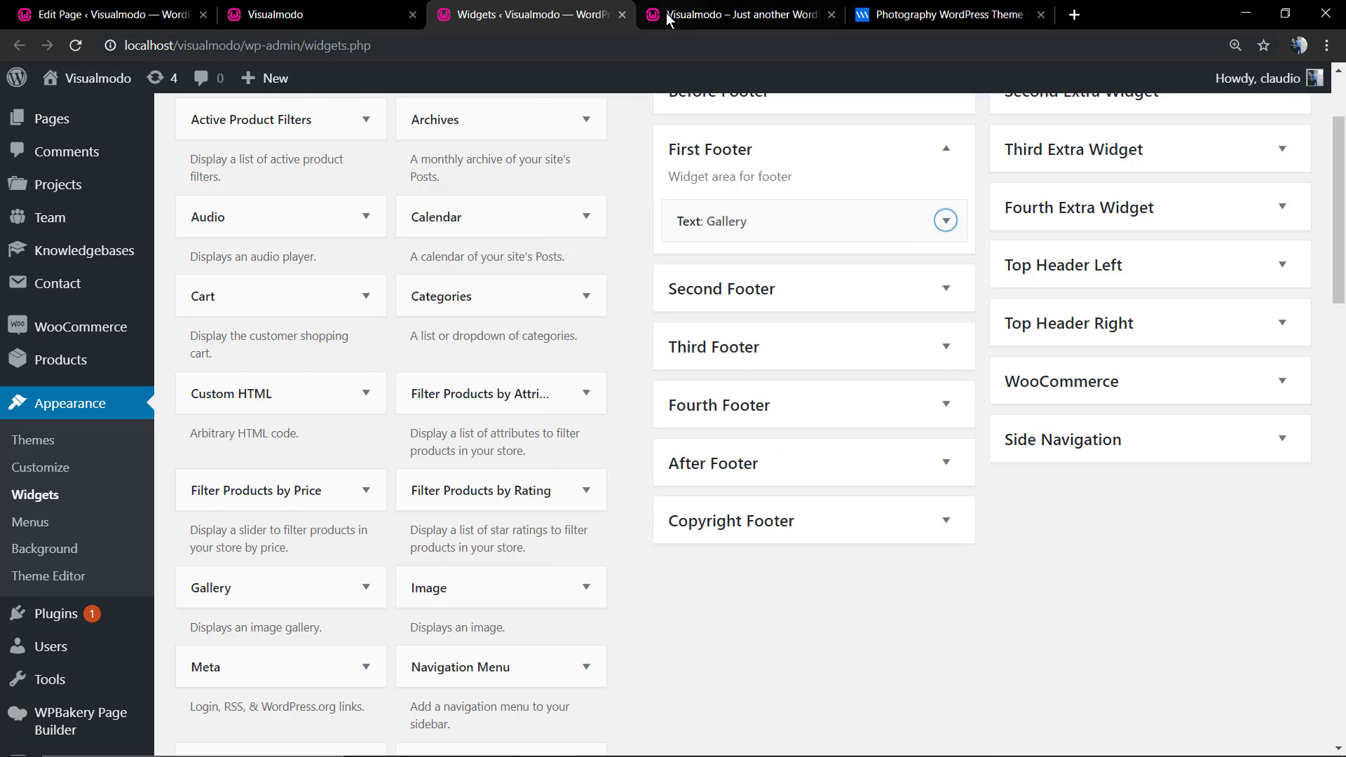
left_click(668, 14)
Reload the live site and check the Gallery grid in the footer
key("F5")
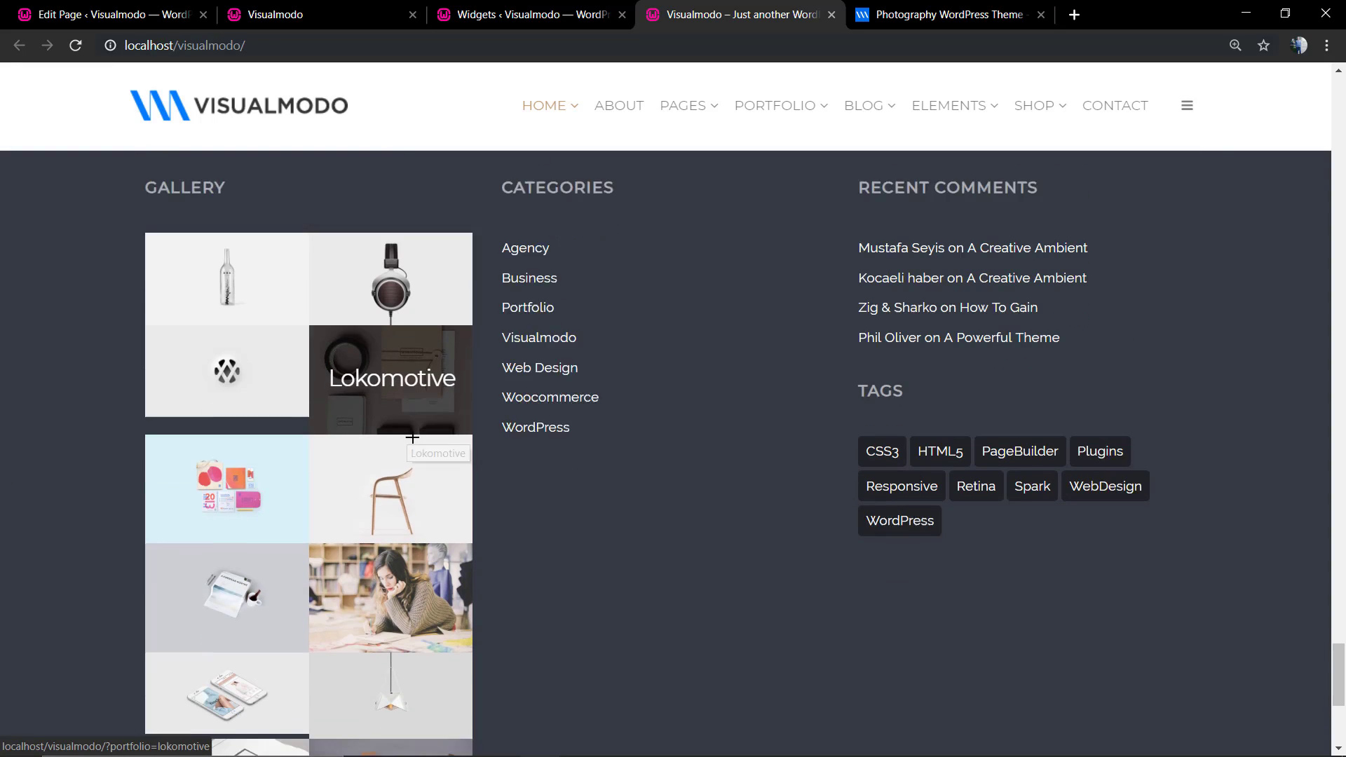
scroll(412, 437, "down", 2)
scroll(309, 491, "down", 2)
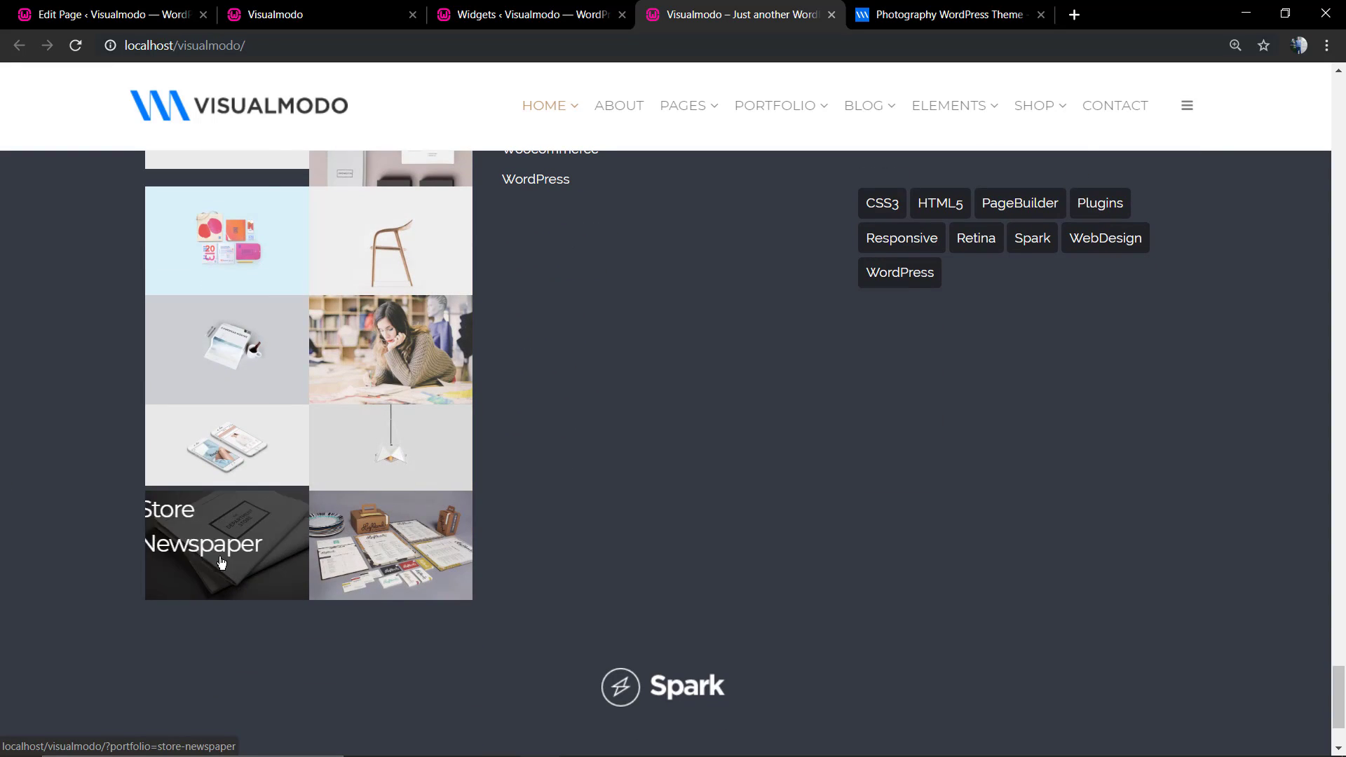
scroll(22, 588, "up", 2)
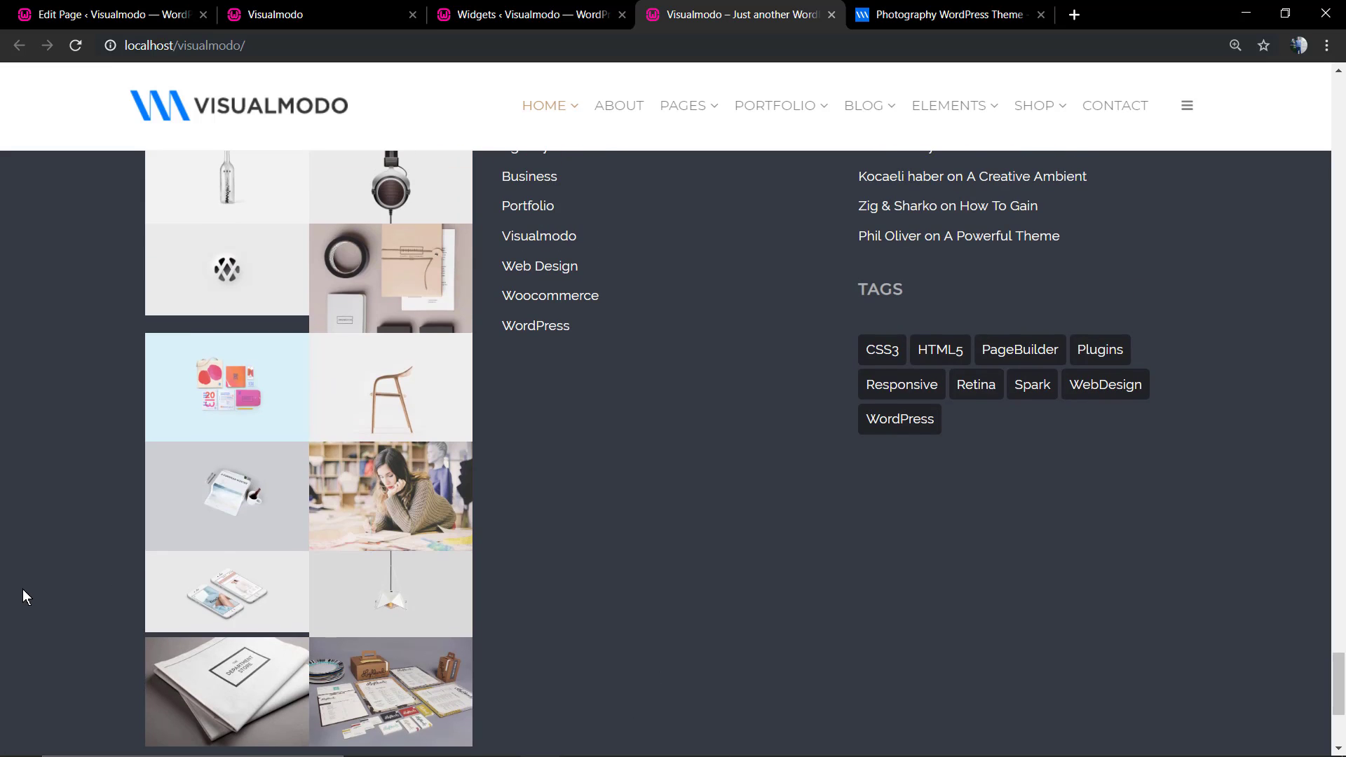
scroll(22, 588, "up", 4)
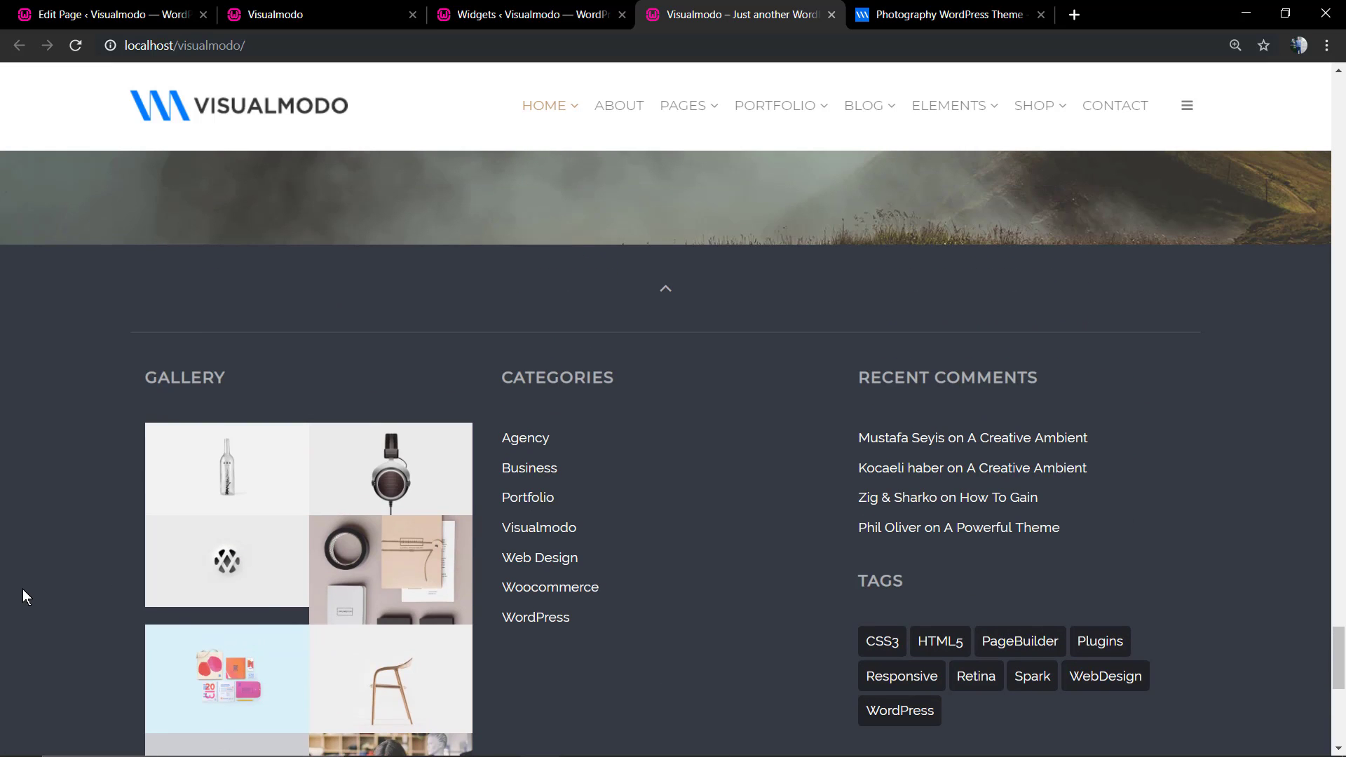
scroll(24, 589, "down", 7)
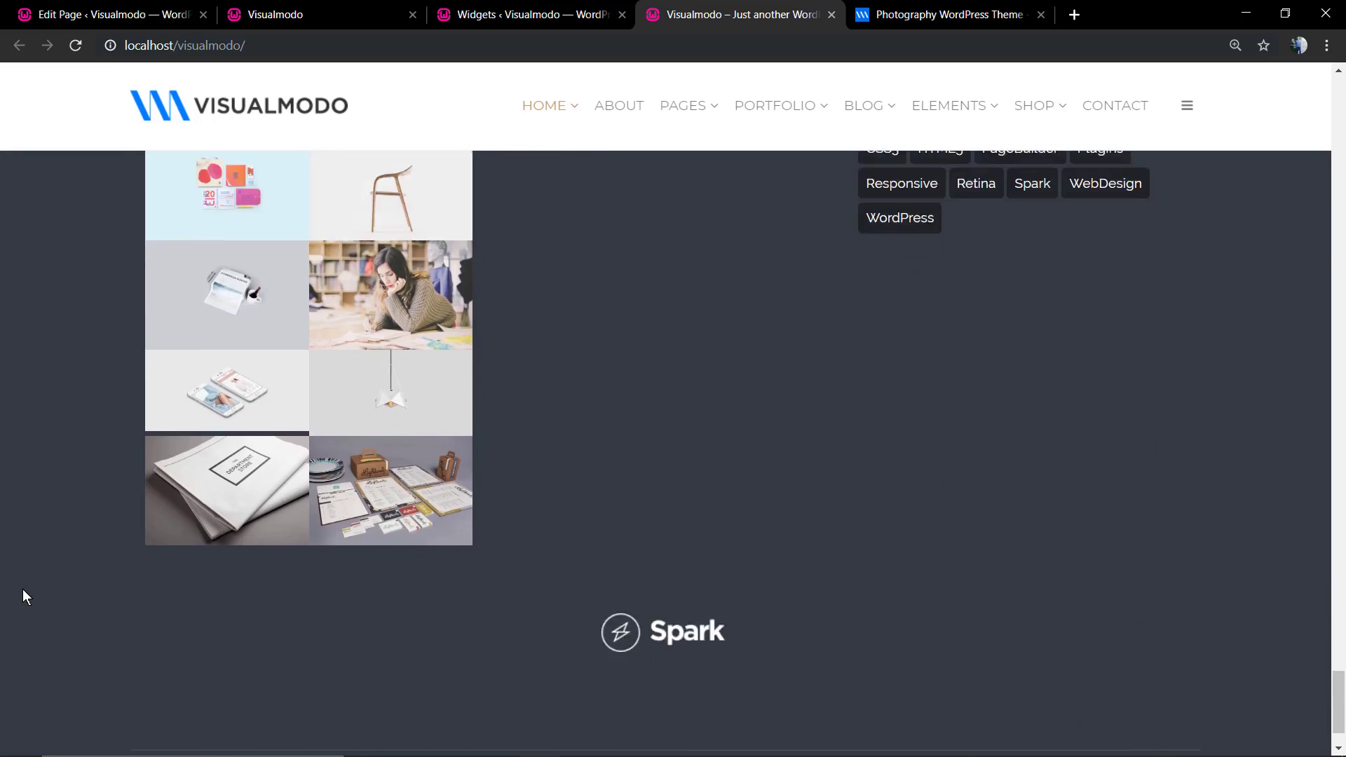
scroll(23, 589, "up", 7)
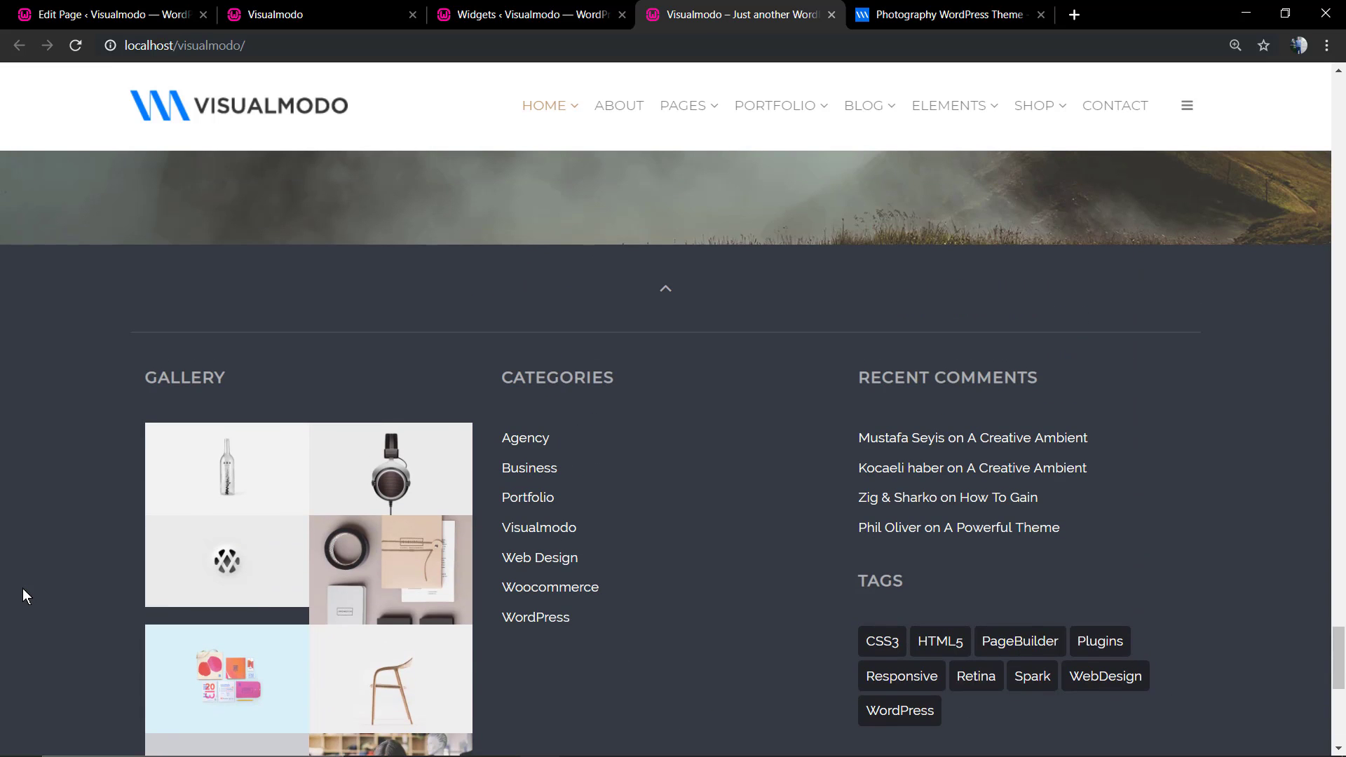
scroll(23, 592, "up", 2)
scroll(23, 592, "down", 4)
scroll(23, 592, "up", 6)
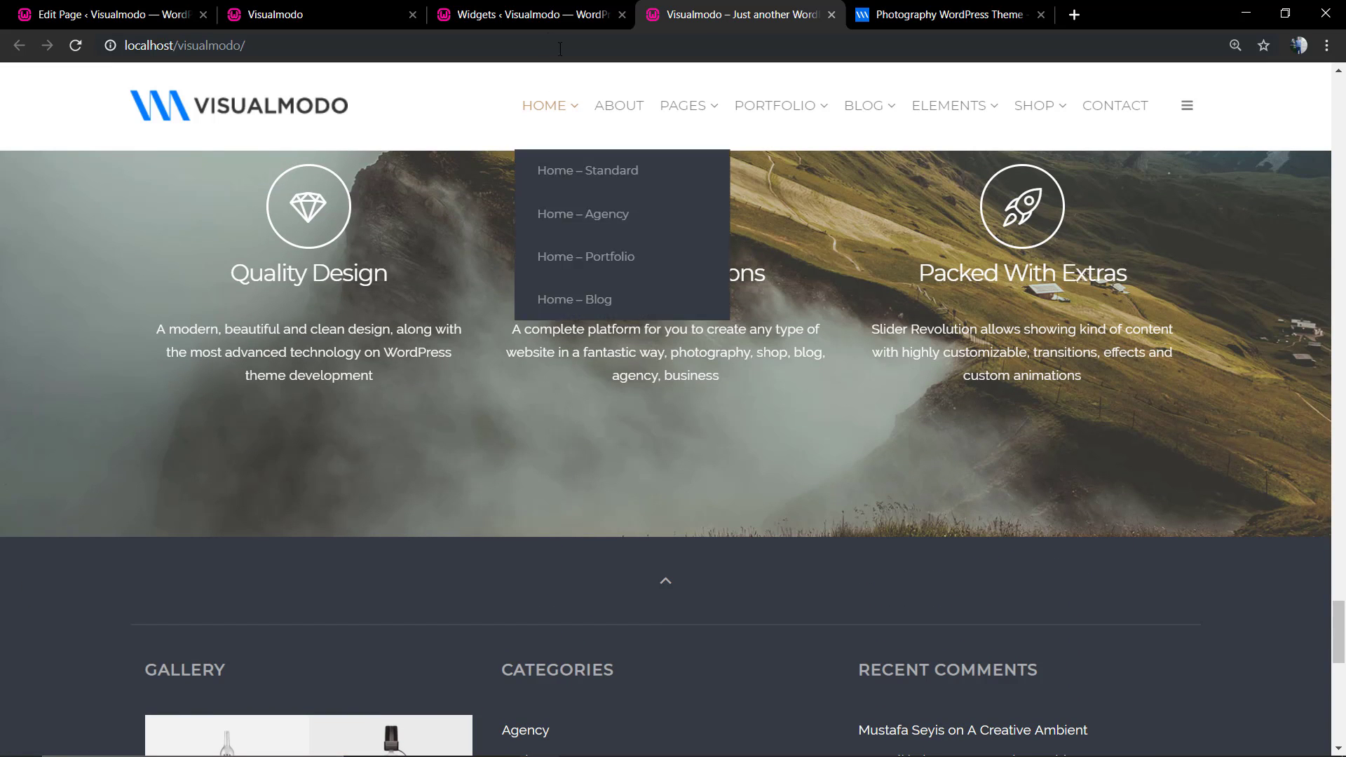
Expand the Gallery widget, then open the draft page in the WPBakery backend builder
left_click(522, 14)
scroll(668, 347, "up", 3)
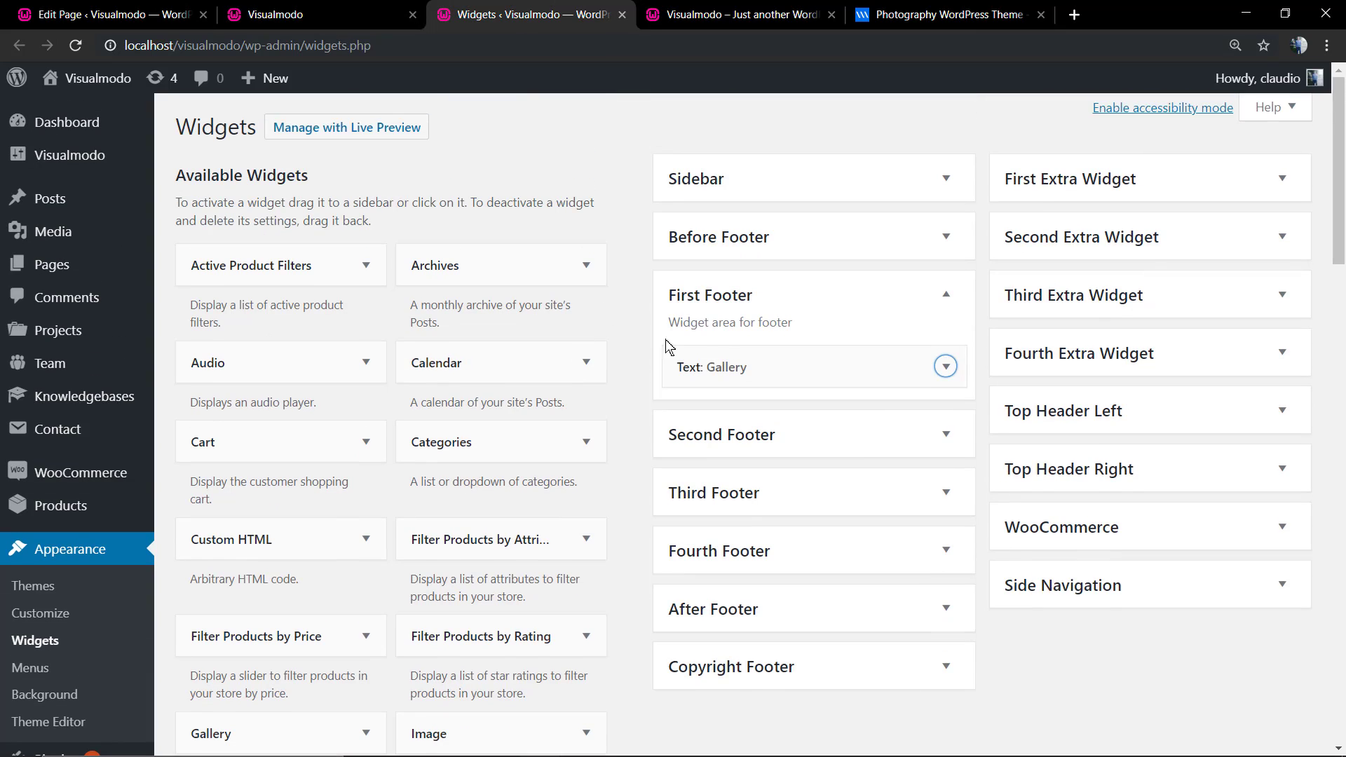
left_click(806, 360)
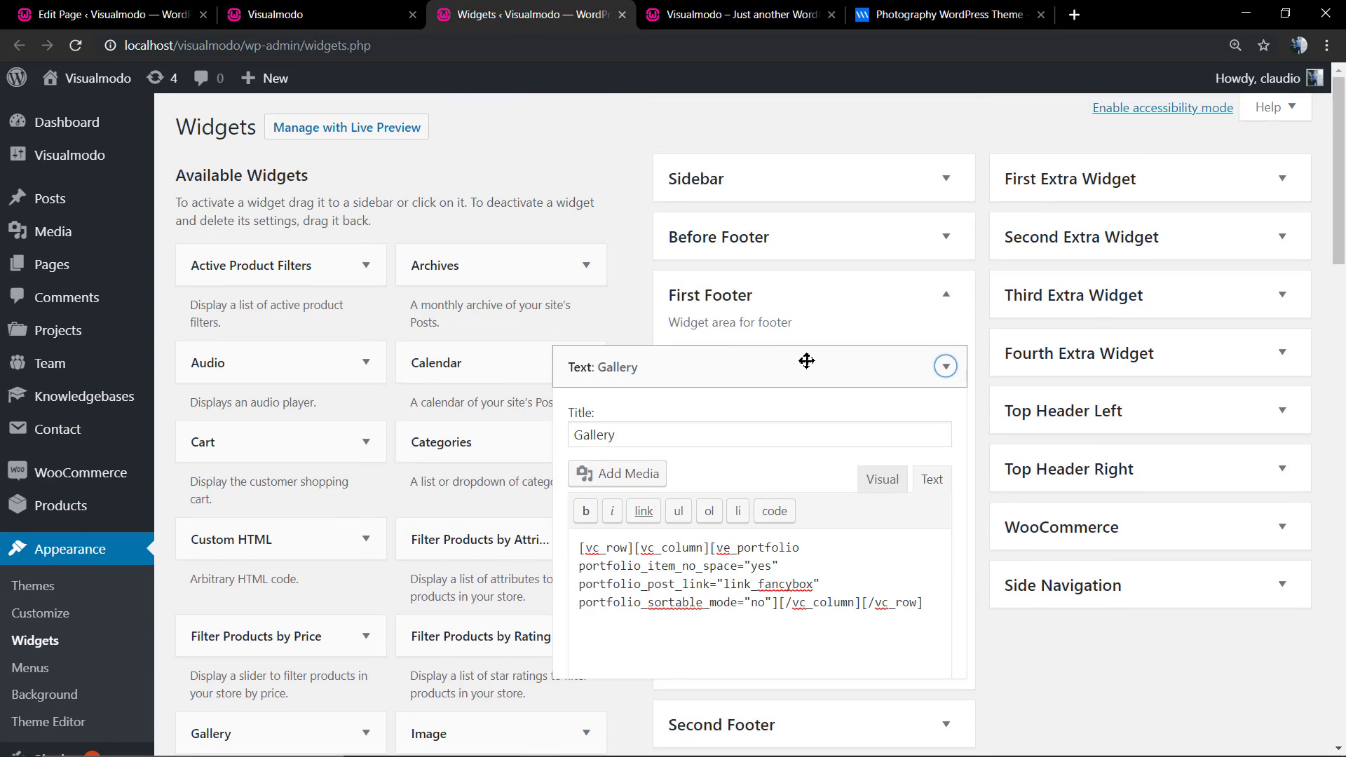
left_click(308, 25)
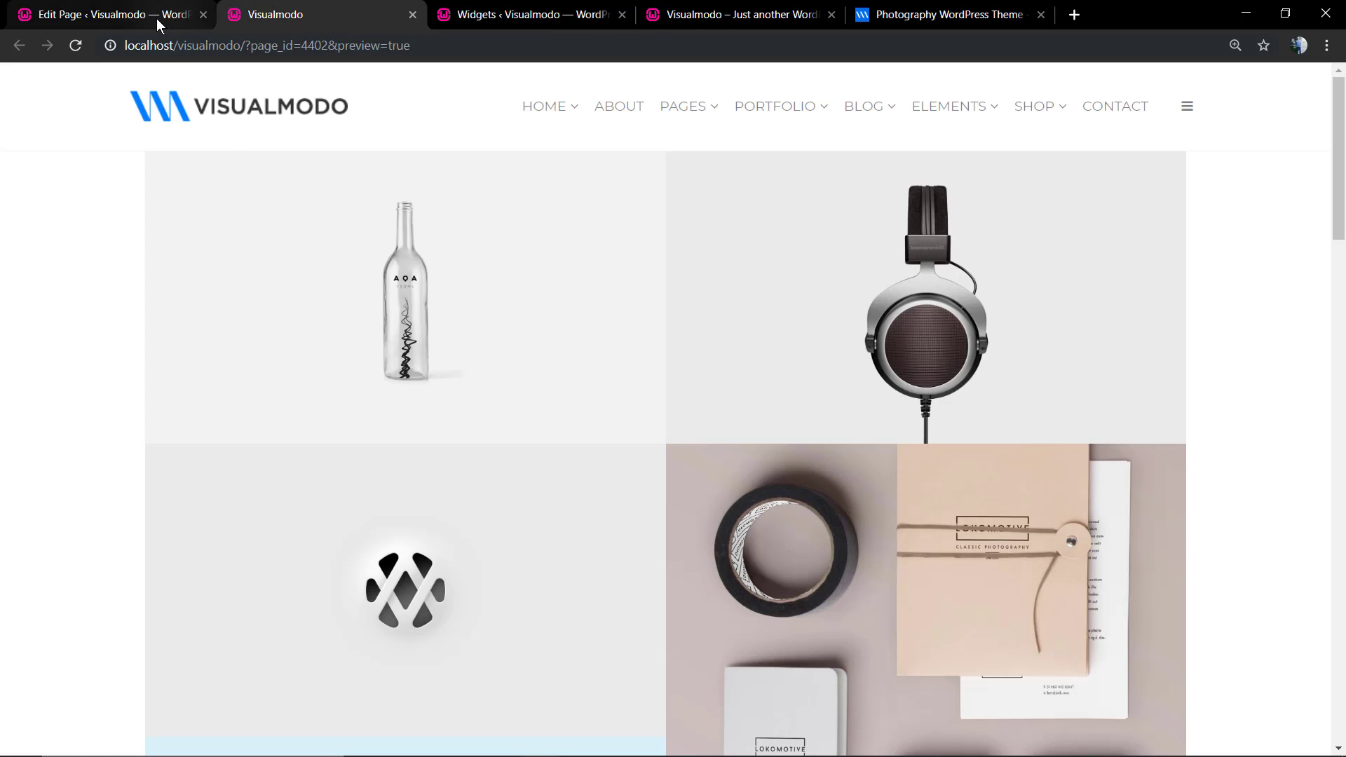
left_click(157, 18)
left_click(263, 247)
mouse_move(687, 481)
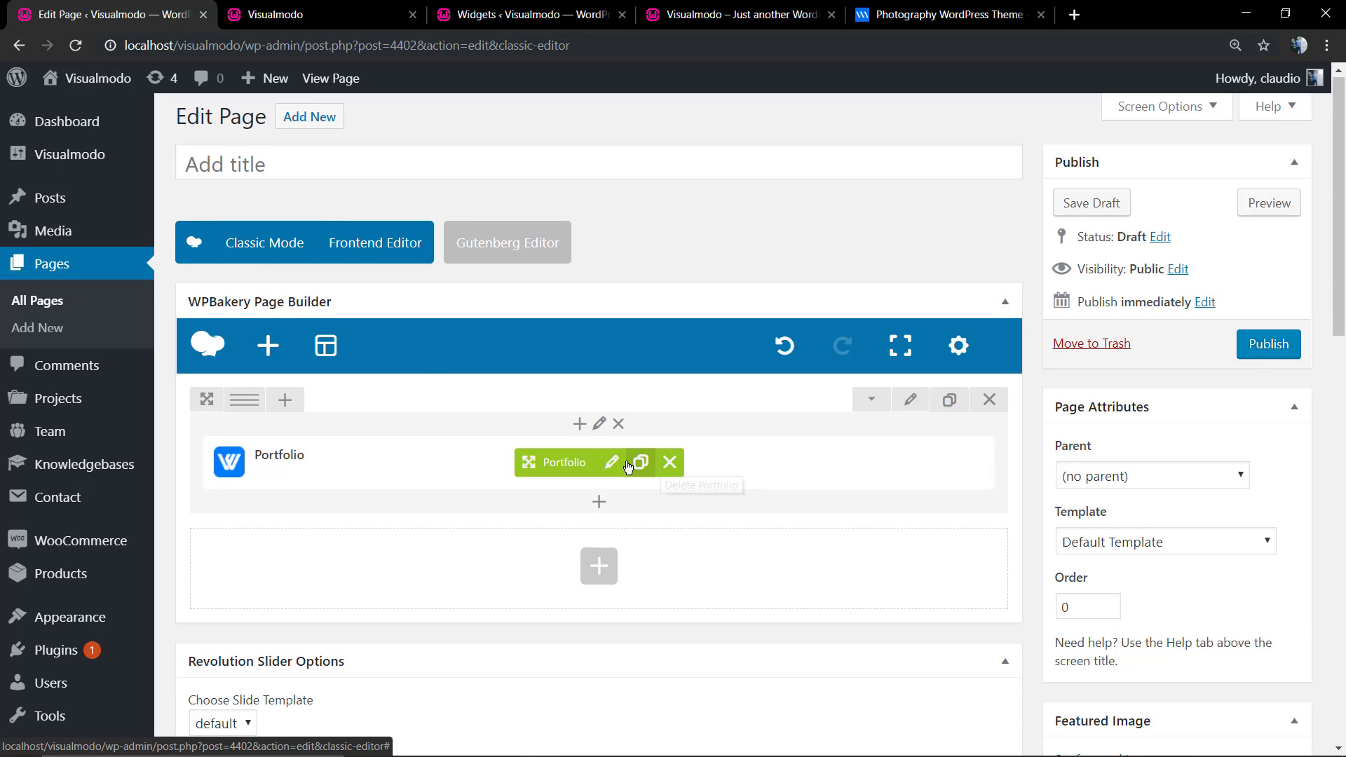
Replace the Portfolio element with a Contact Form 7 element and save its settings
left_click(662, 464)
left_click(600, 460)
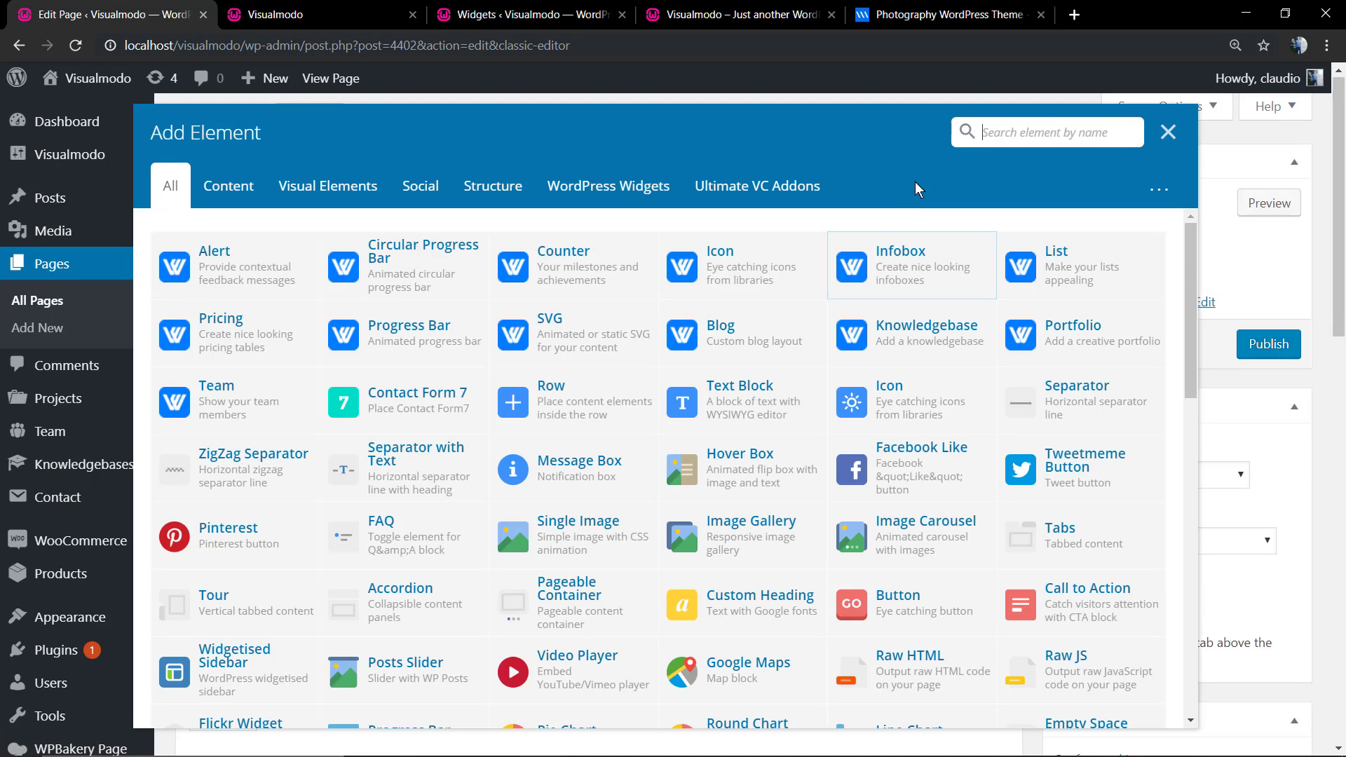
type("conta")
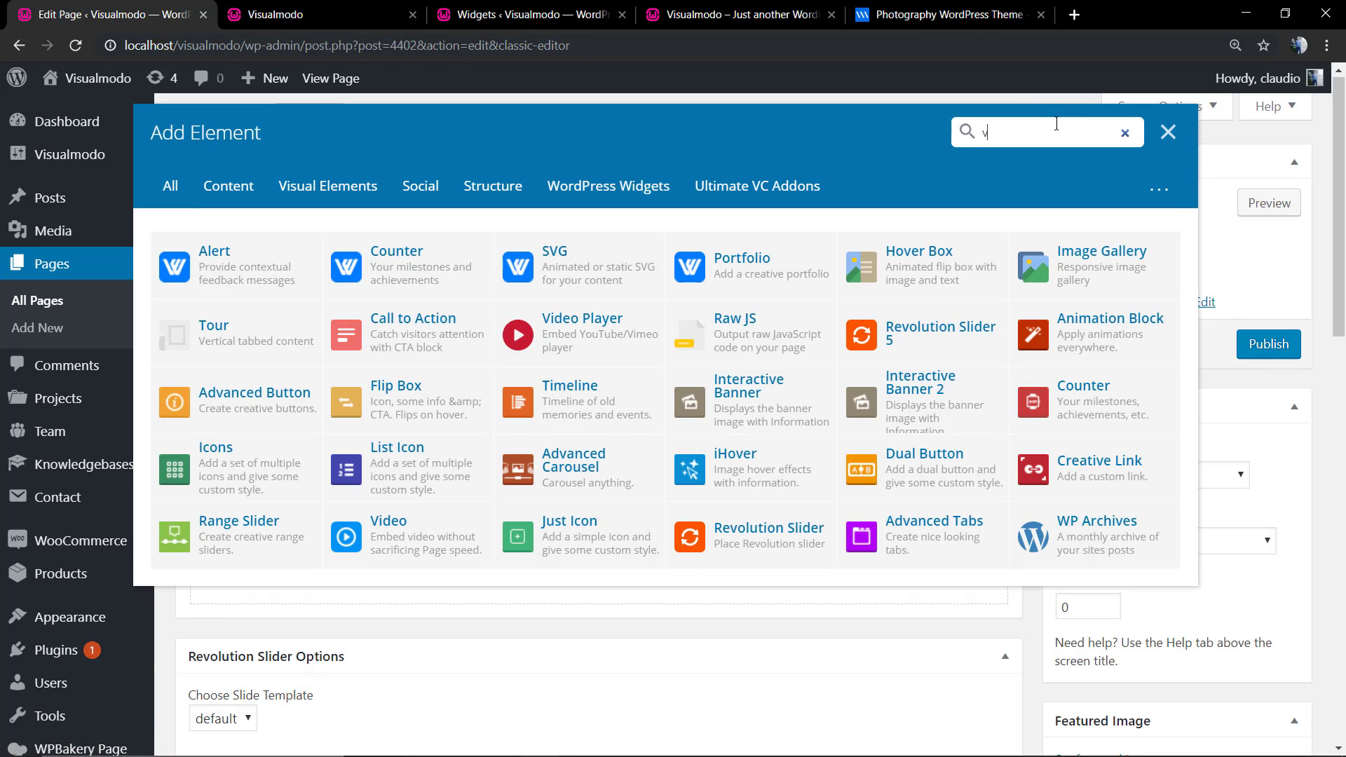
type("ct")
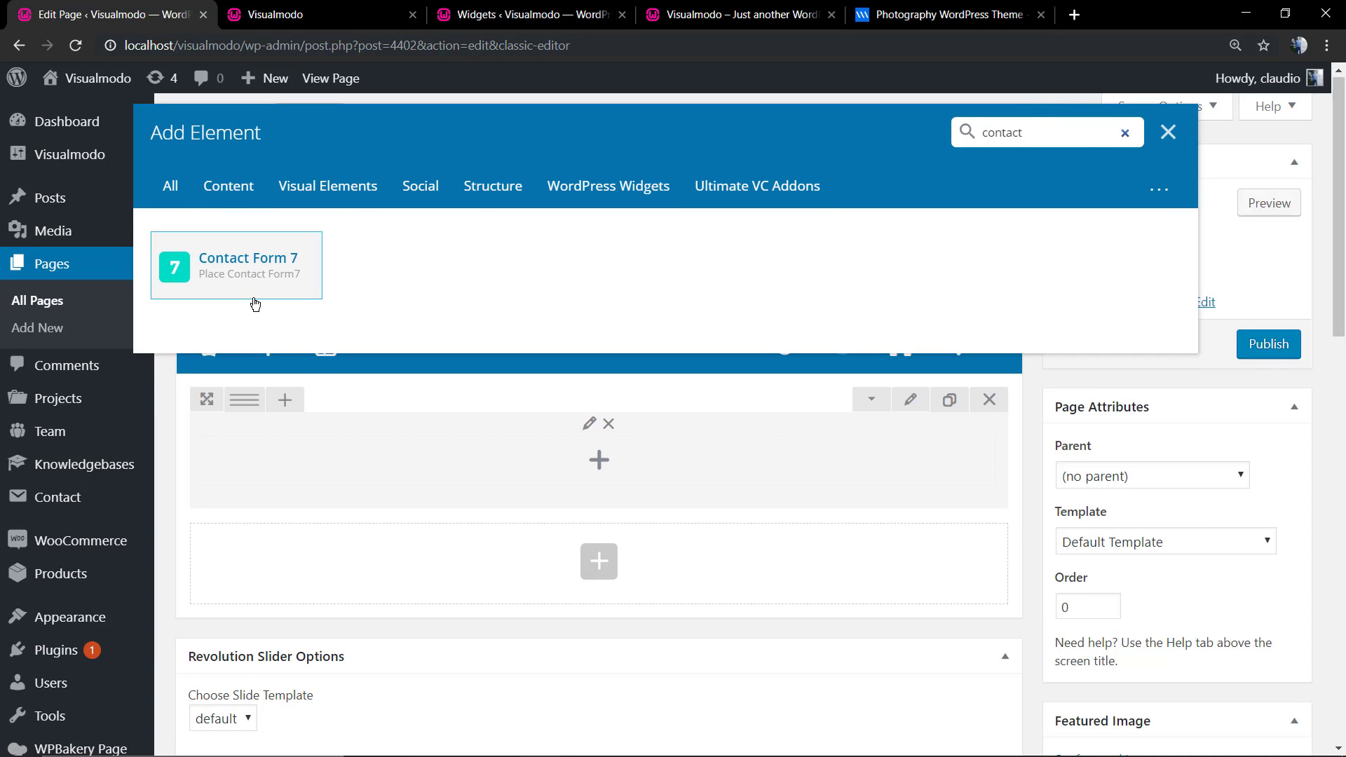
left_click(252, 298)
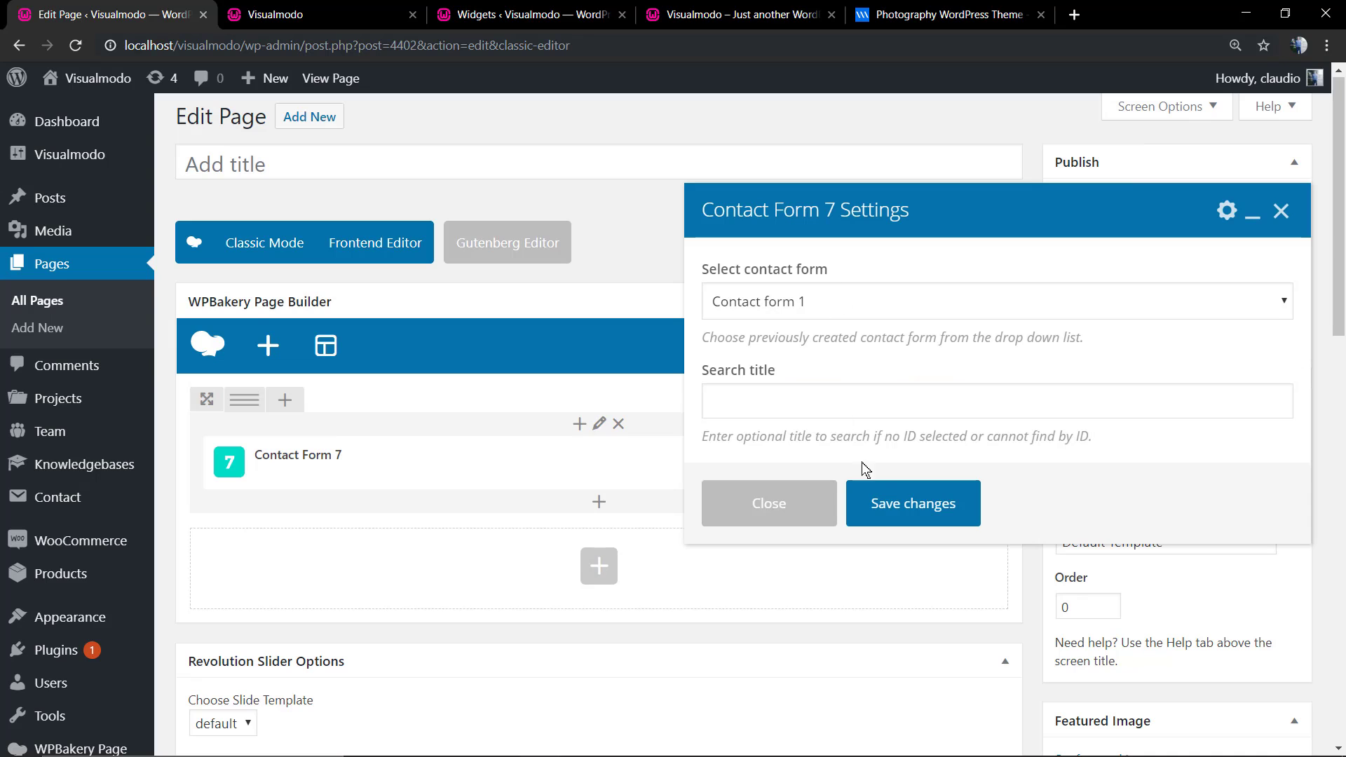
left_click(887, 515)
Preview the page, then return it to the Classic Mode text editor
left_click(1264, 204)
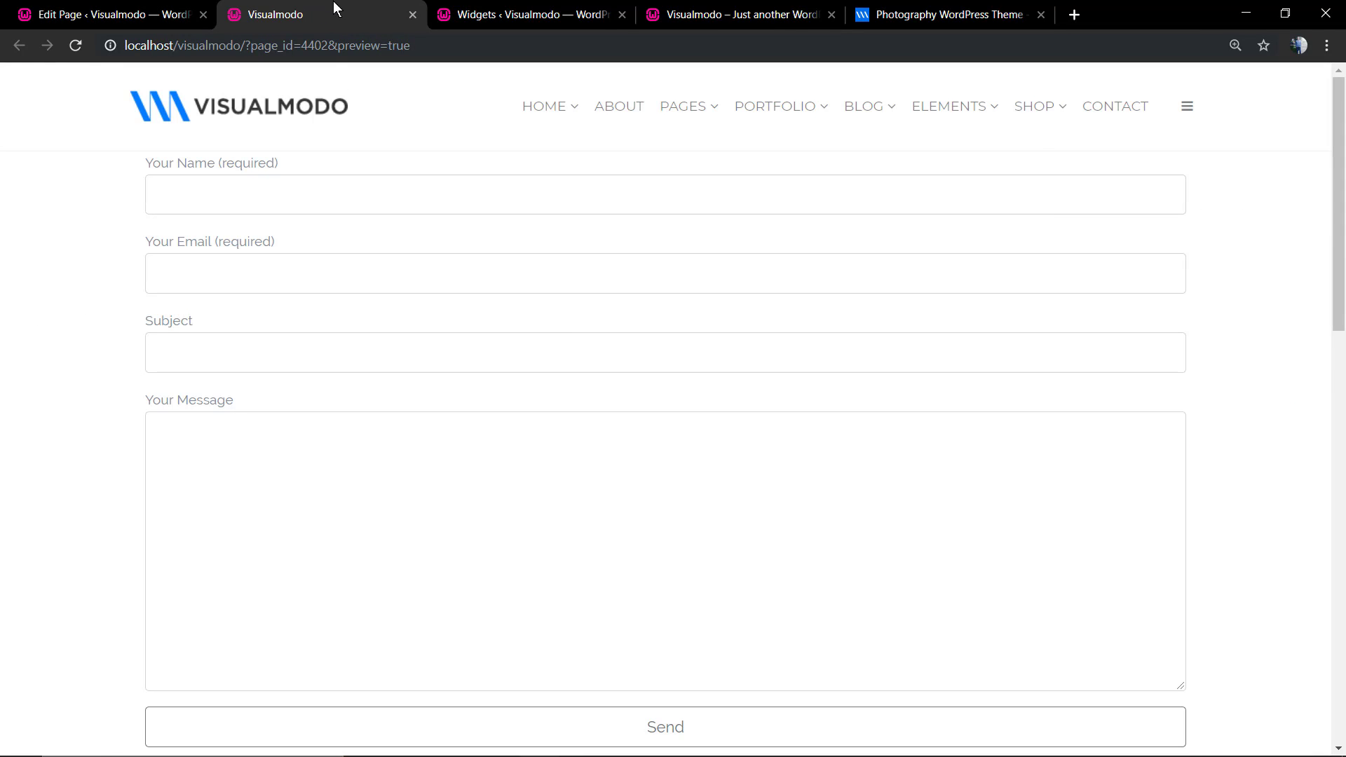
left_click(161, 14)
left_click(263, 243)
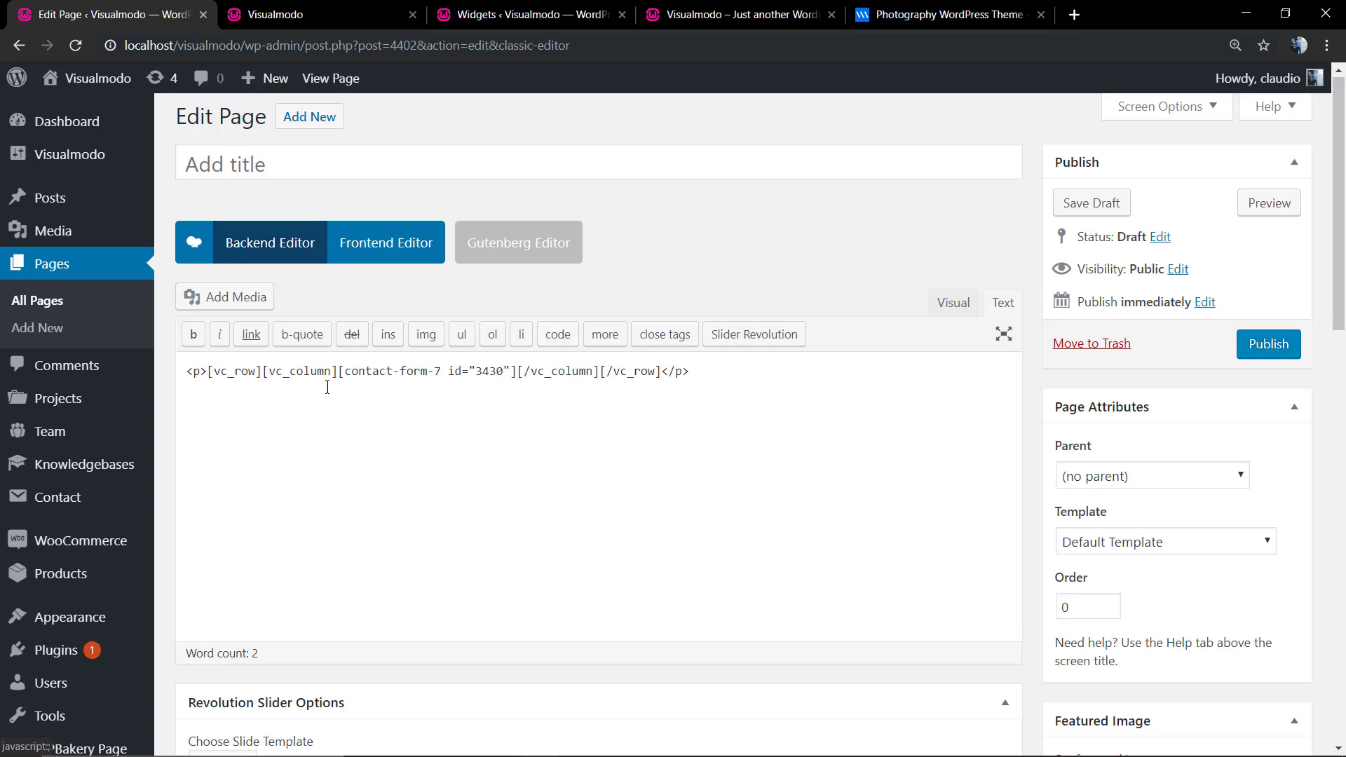
Select the contact-form-7 shortcode in the page text, leaving out the paragraph tags
left_click(353, 409)
key("ctrl+a")
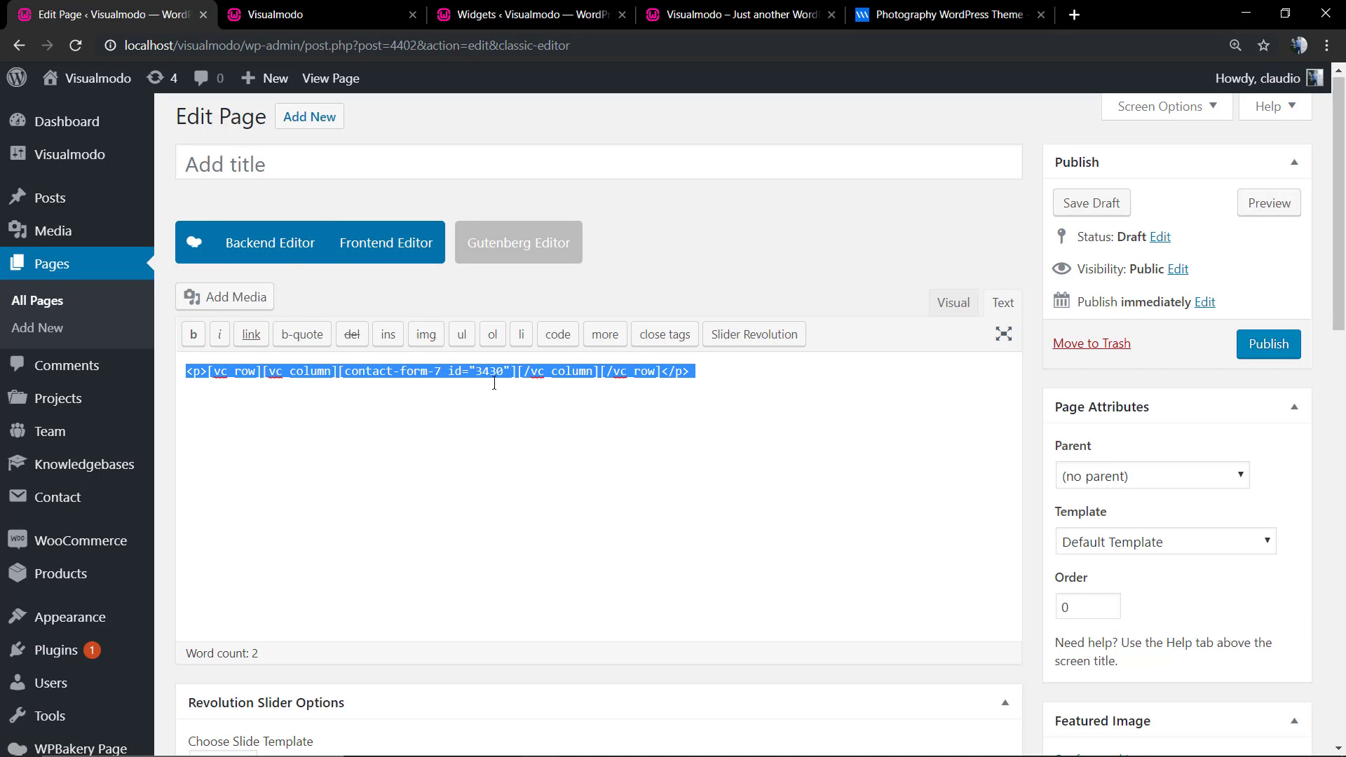
key("Right")
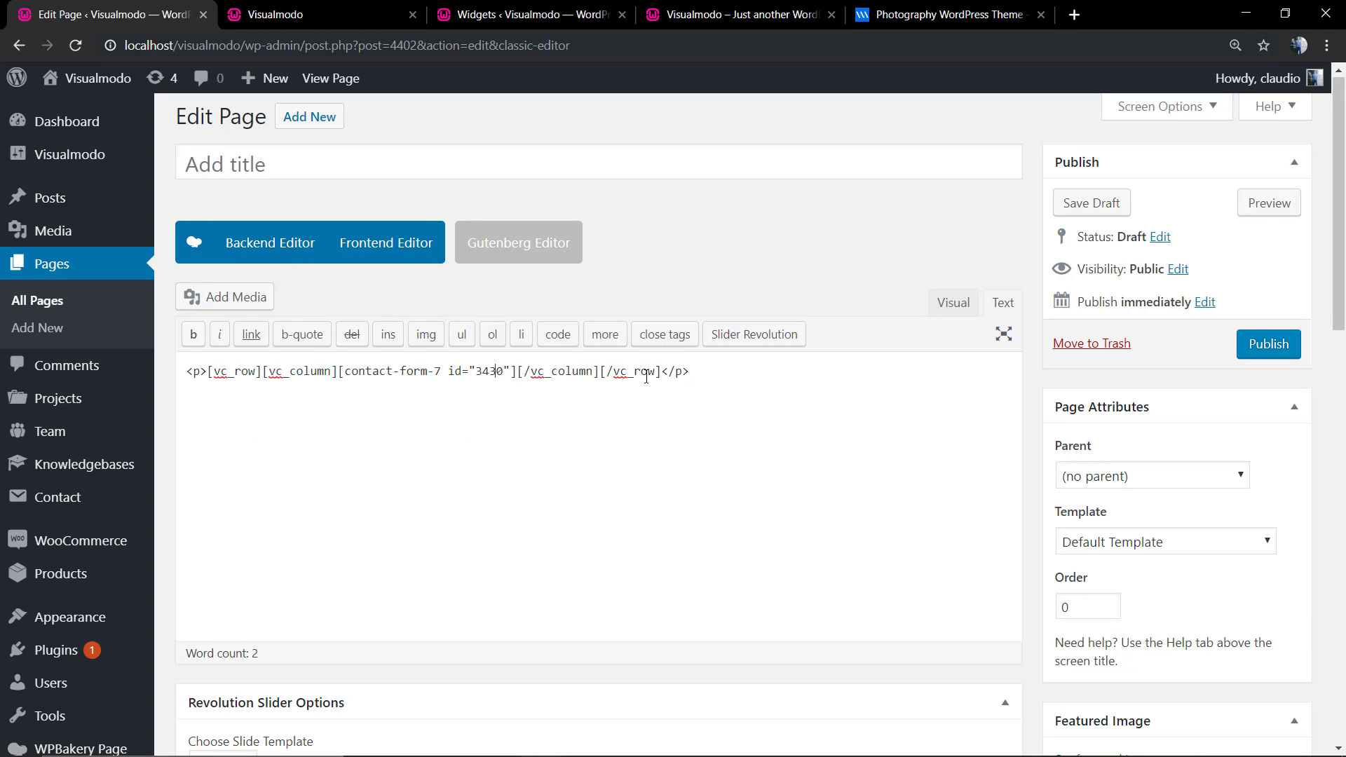
left_click_drag(662, 374, 209, 365)
key("ctrl+c")
left_click(287, 9)
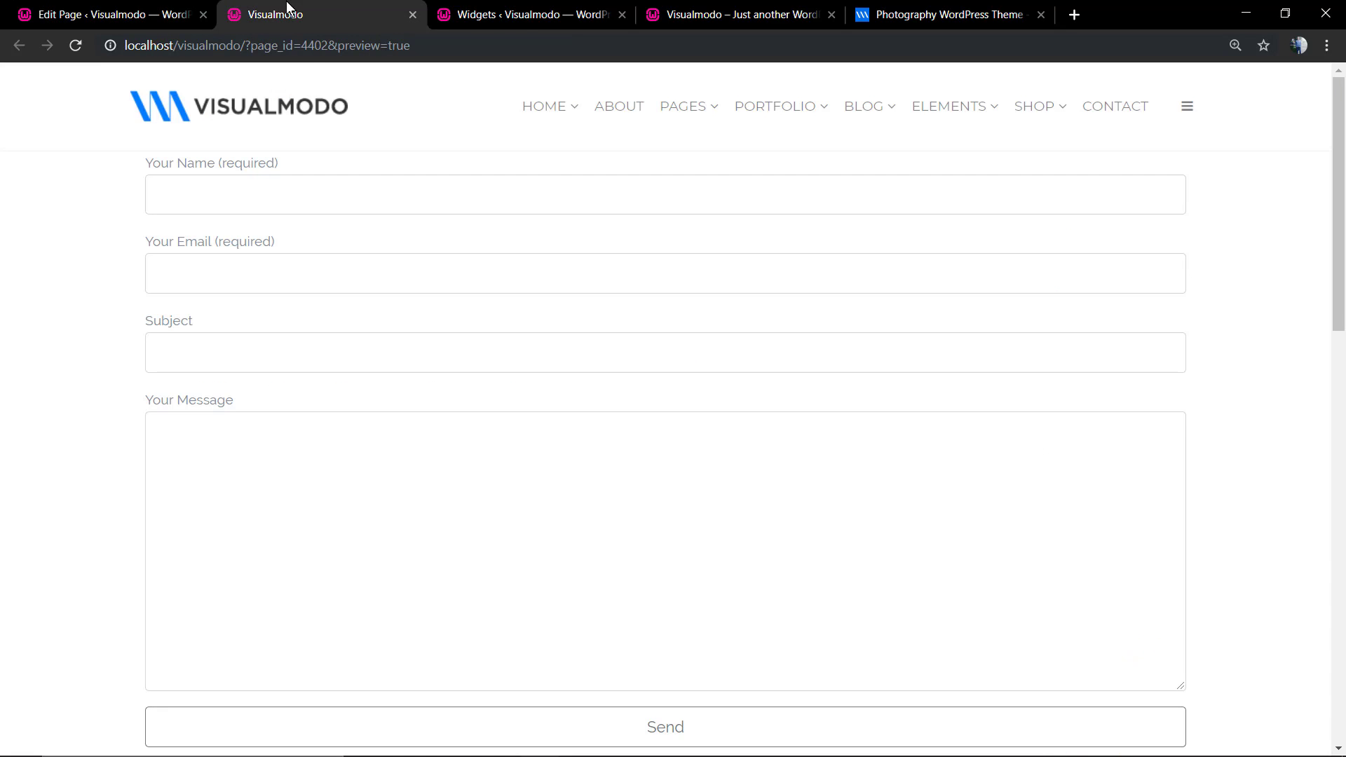
Replace the Gallery widget's content with the contact form shortcode and save the widget
left_click(434, 8)
key("ctrl+a")
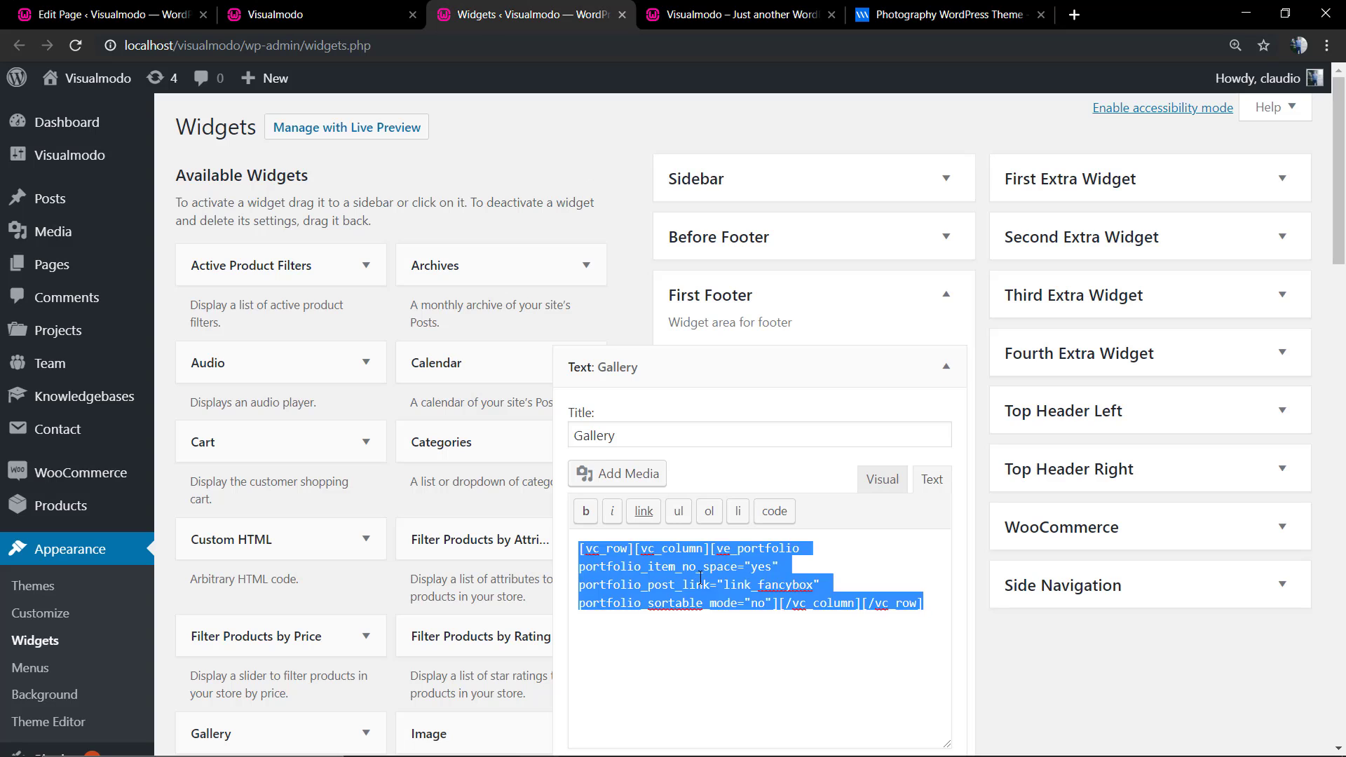
key("ctrl+v")
scroll(847, 534, "down", 4)
left_click(924, 482)
scroll(855, 485, "up", 2)
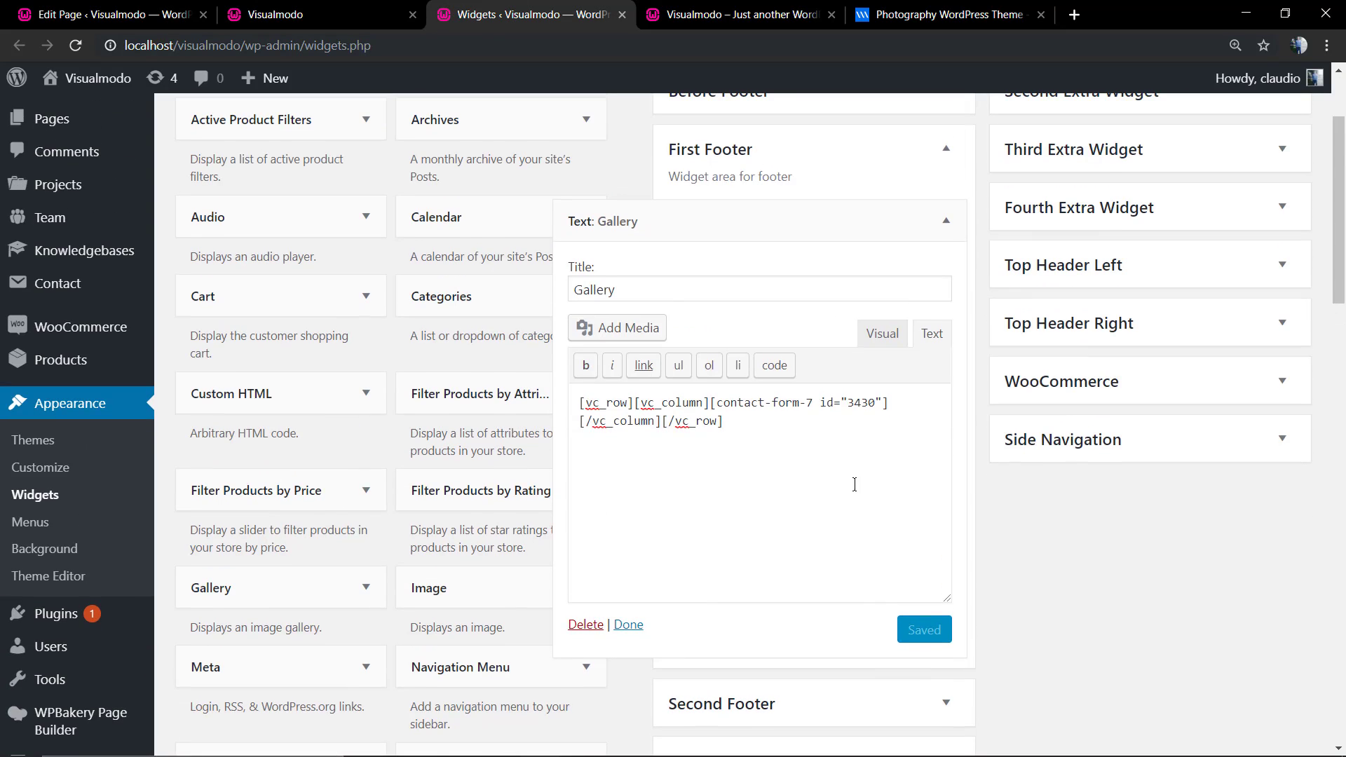
left_click(736, 14)
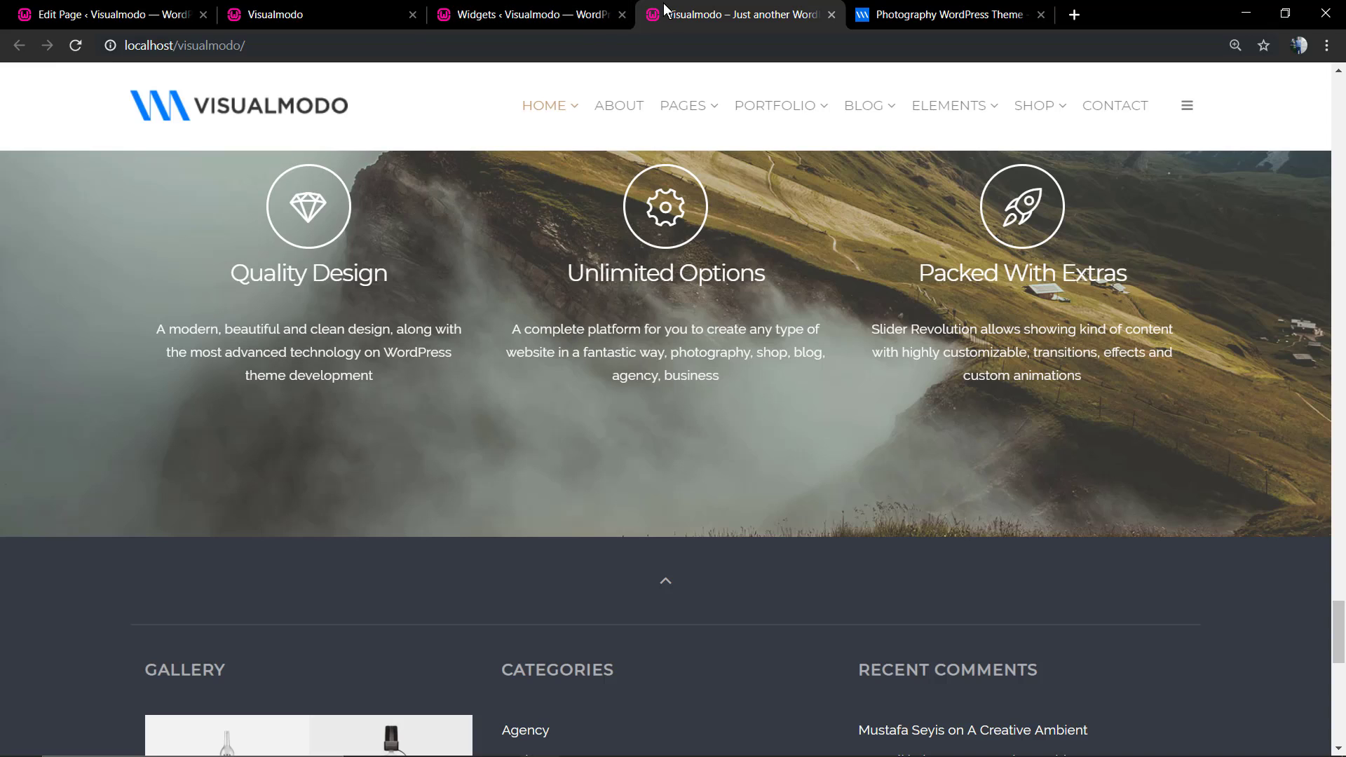
Reload the site to confirm the contact form in the footer, then select the widget's shortcode
key("F5")
scroll(1, 455, "down", 10)
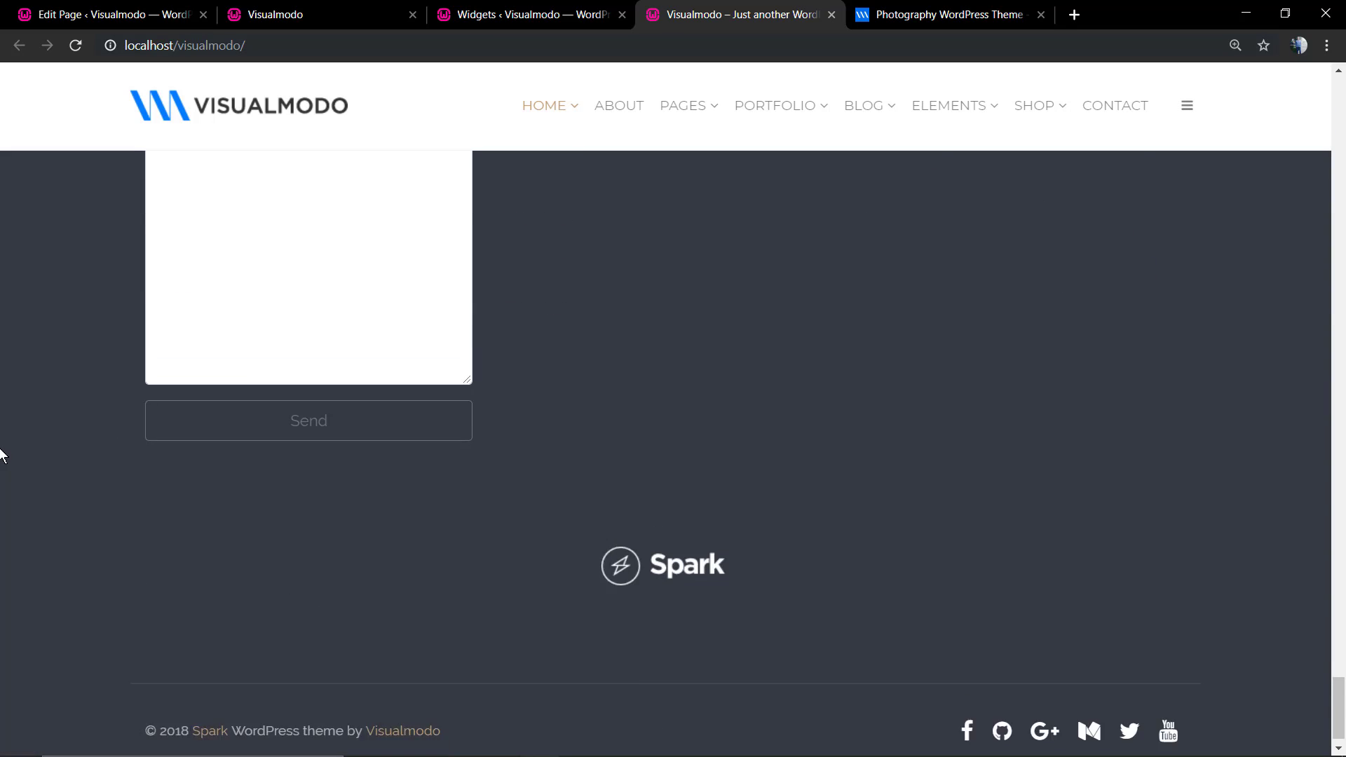
scroll(1, 455, "up", 8)
scroll(2, 473, "down", 8)
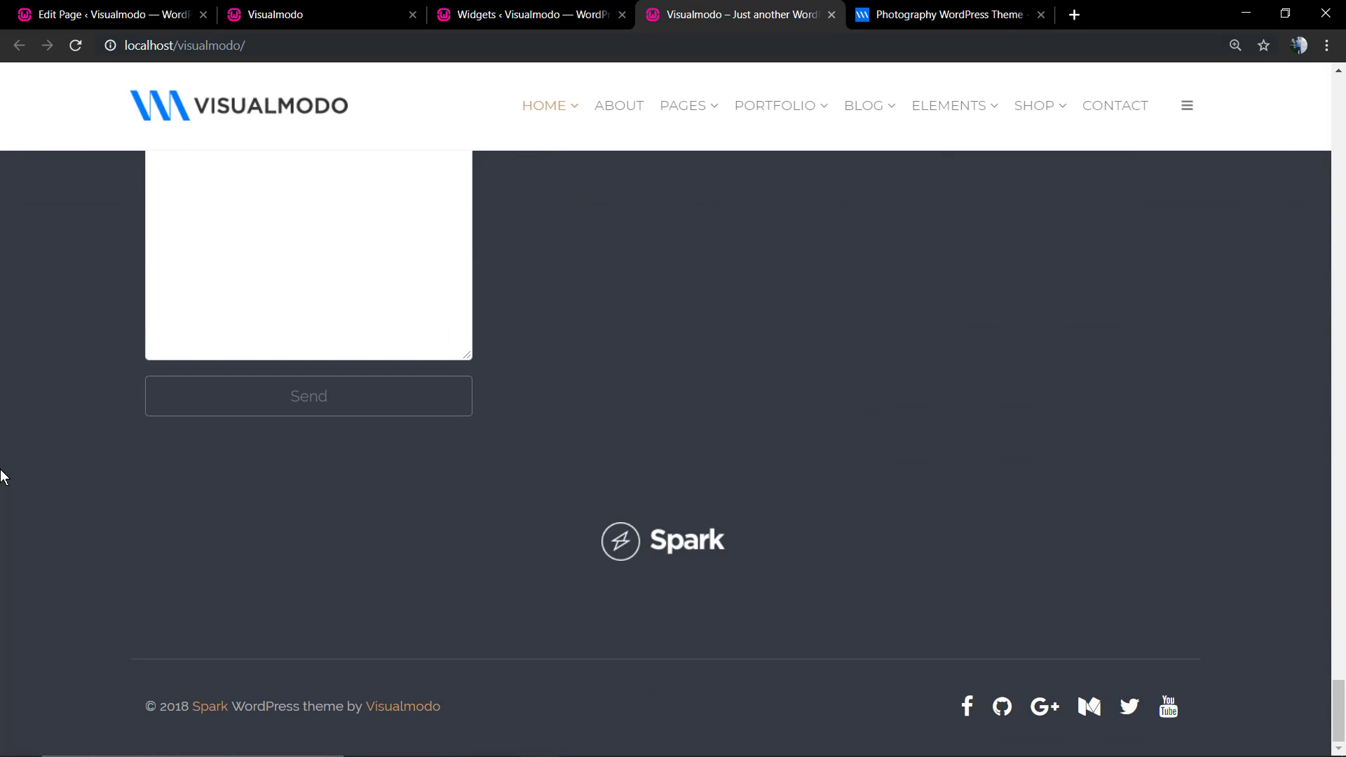
scroll(1, 477, "up", 6)
scroll(1, 483, "up", 2)
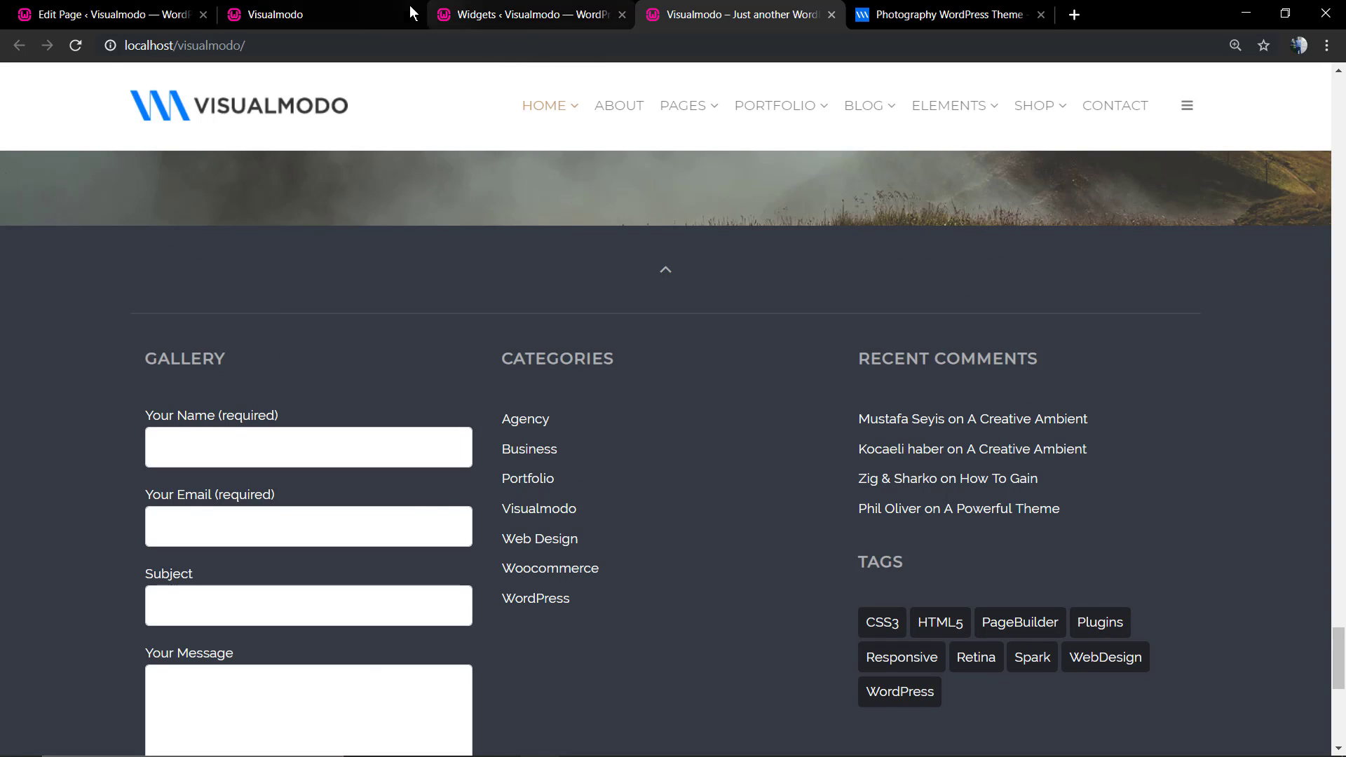
left_click(448, 14)
key("ctrl+a")
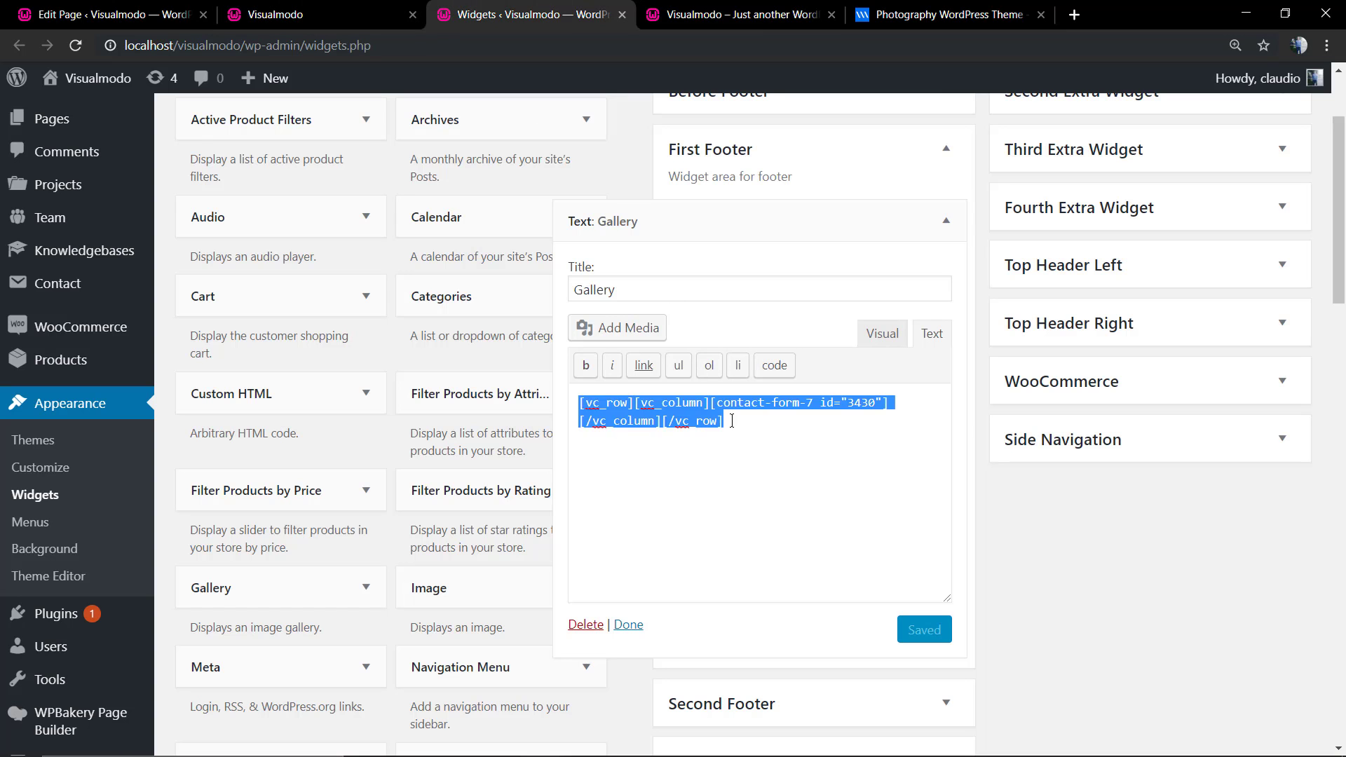
Cut the shortcode out of the Gallery widget and open the draft page in the backend builder
key("ctrl+x")
left_click(333, 14)
left_click(198, 7)
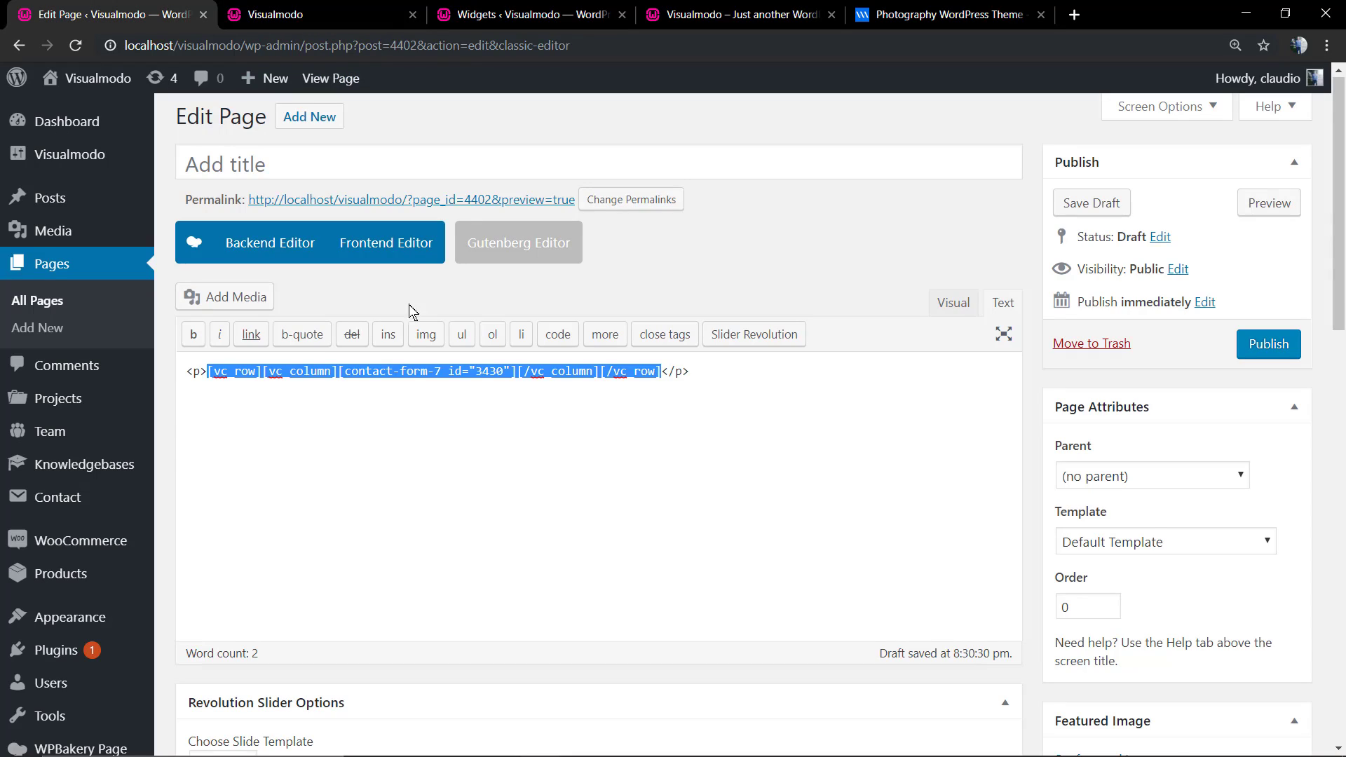
left_click(266, 243)
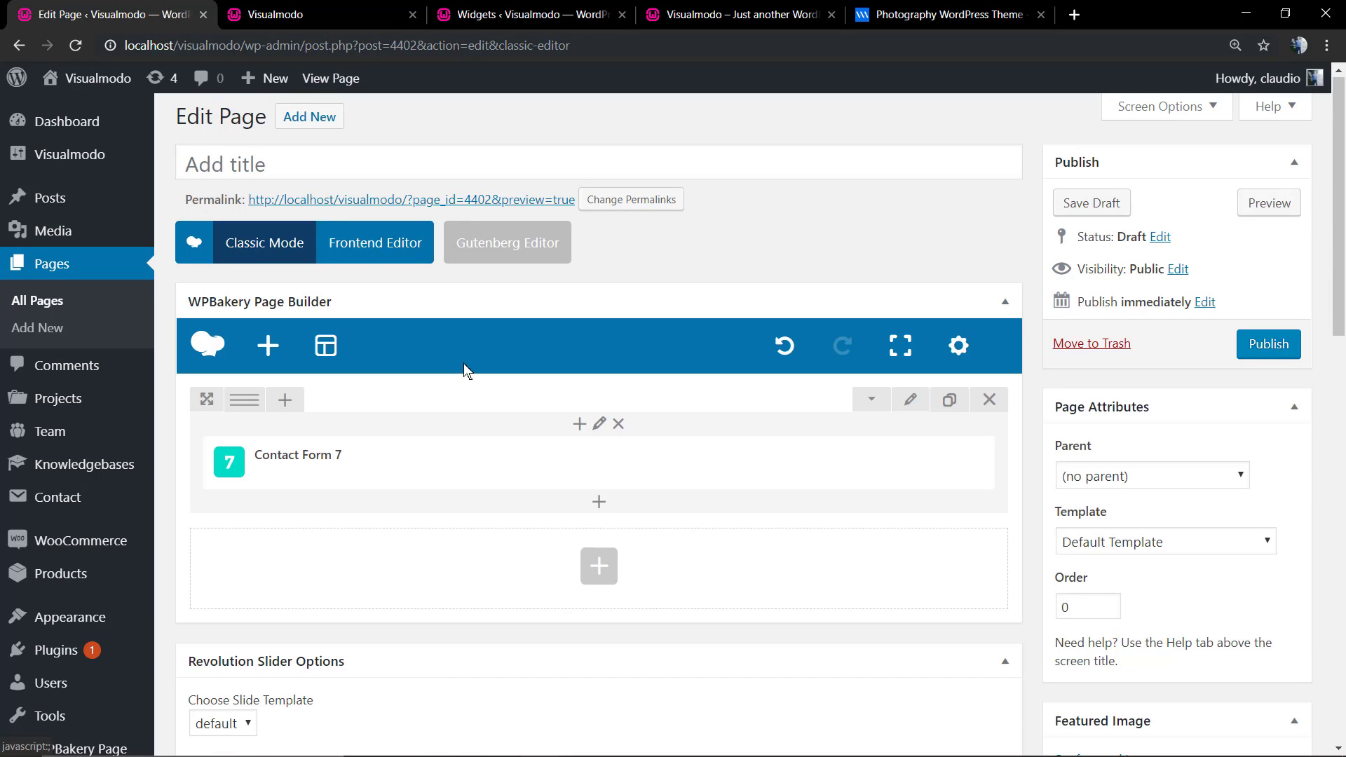
Delete the Contact Form 7 row and browse the Add Element catalogue
left_click(989, 400)
left_click(354, 648)
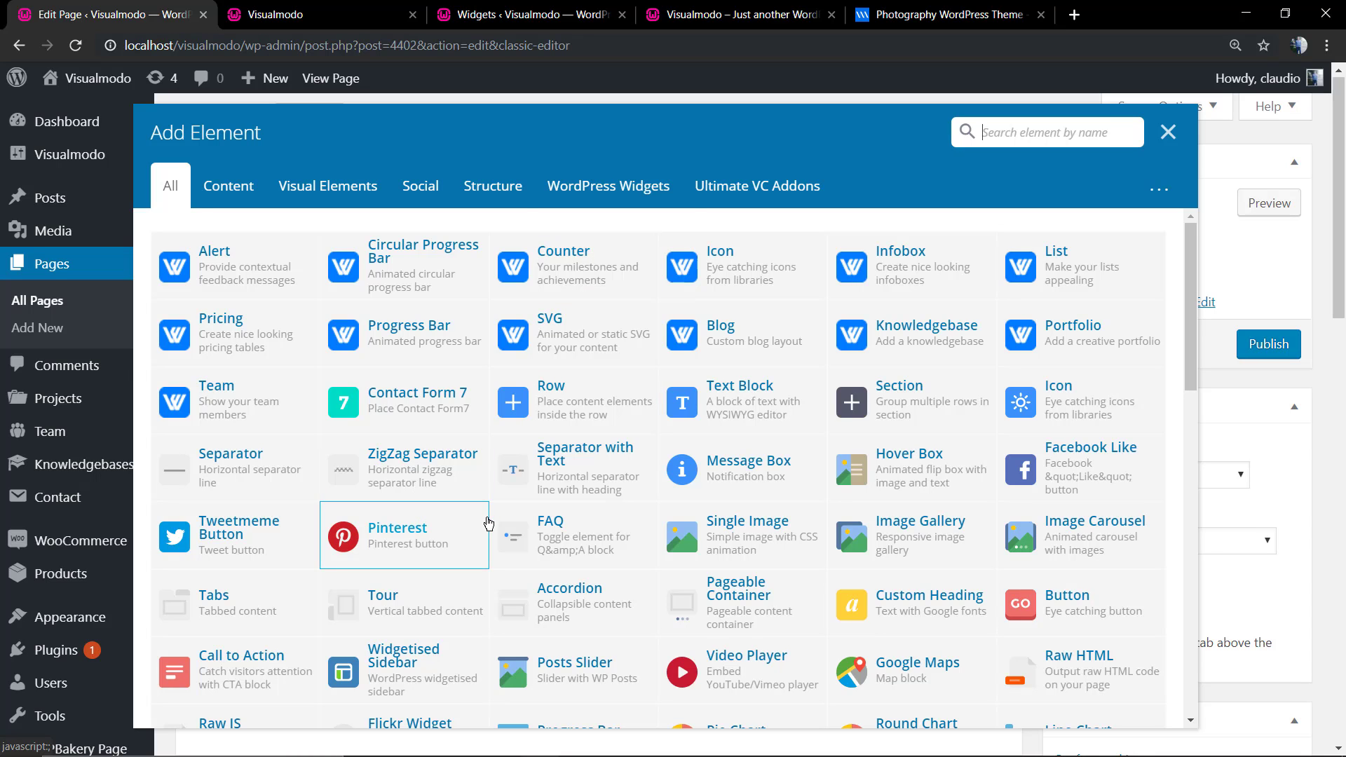
scroll(489, 524, "down", 2)
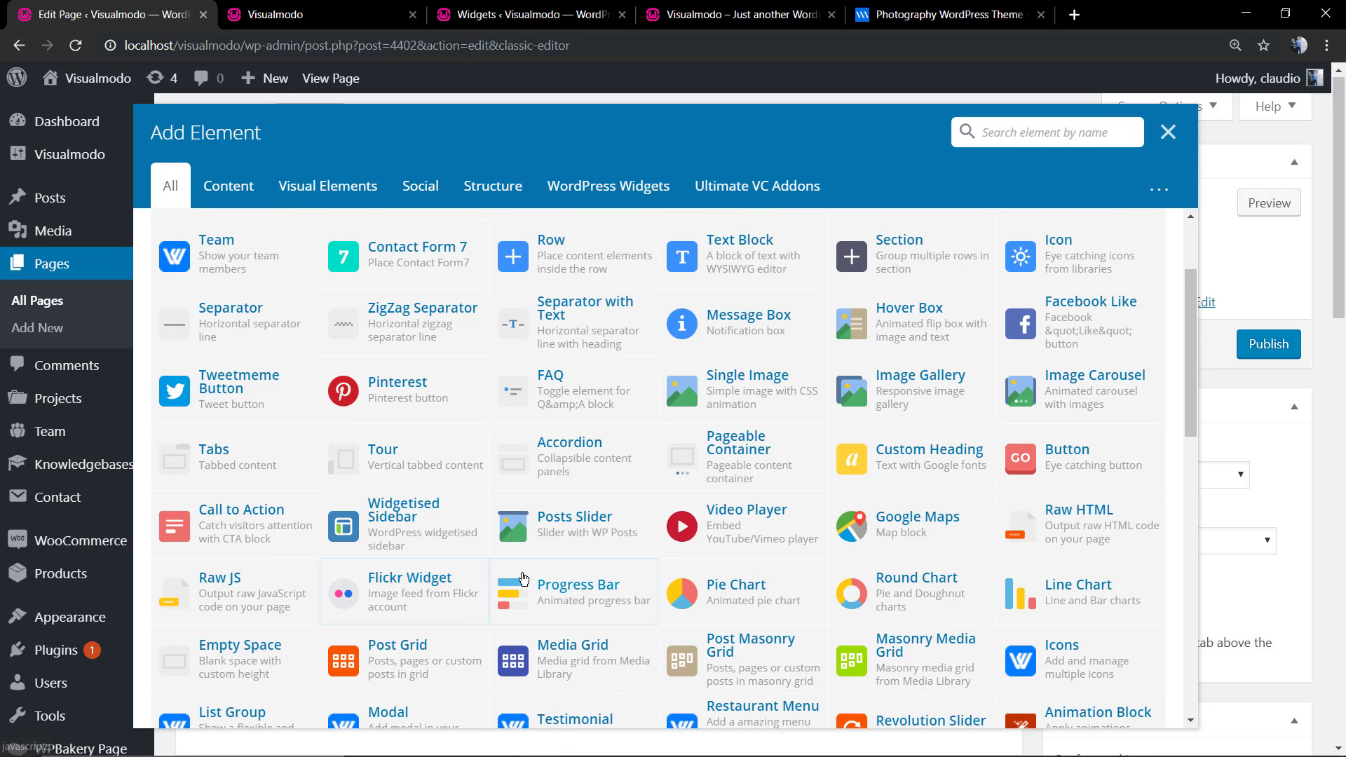
scroll(518, 587, "down", 1)
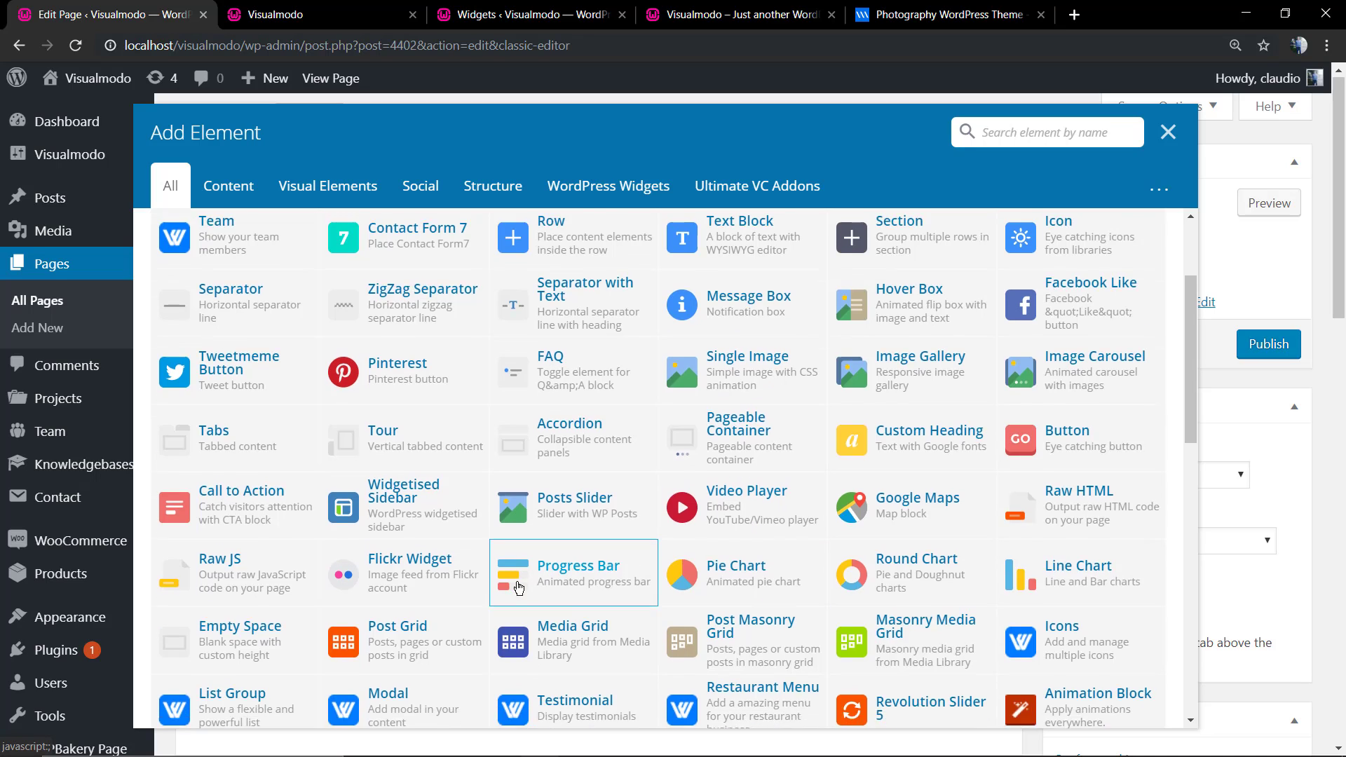
scroll(519, 587, "down", 2)
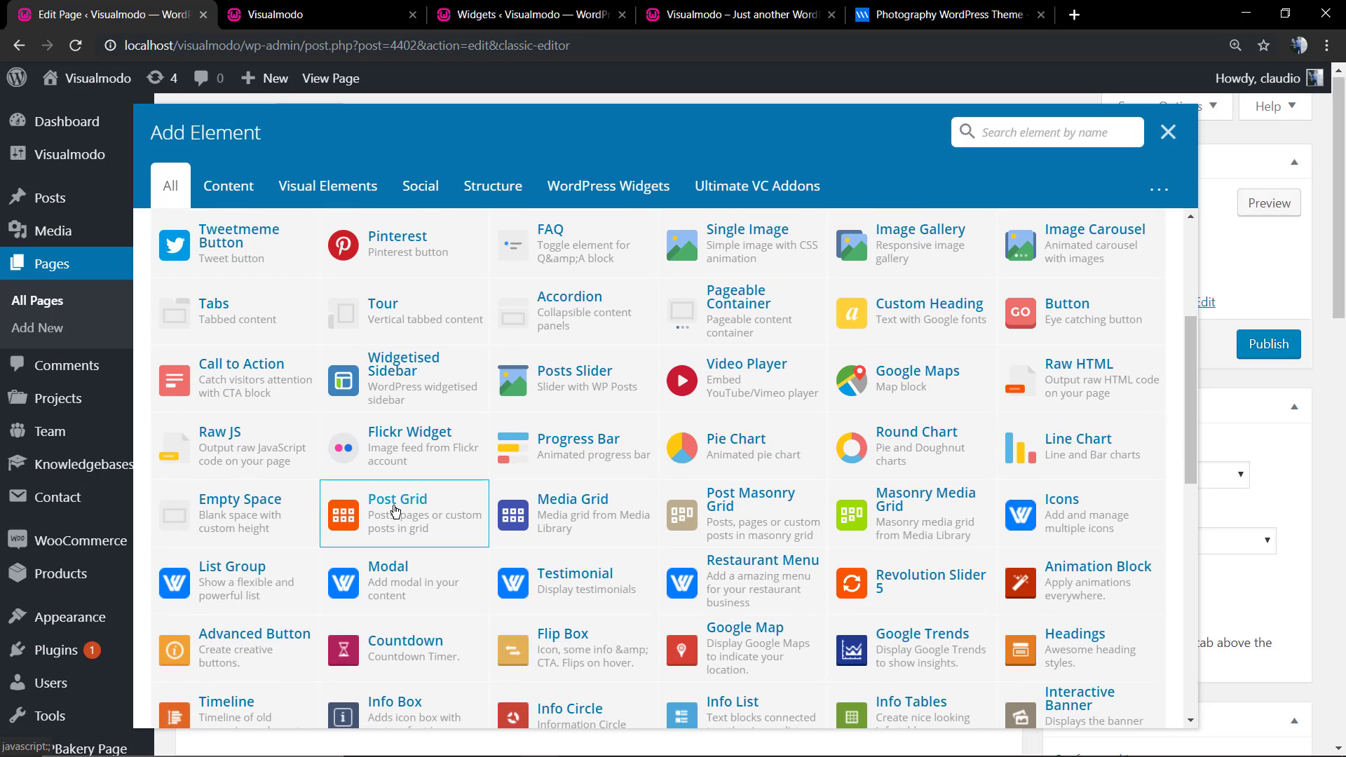
Add a Post Grid with 6 total items, Show all, 2 elements per row and 1px gap
left_click(396, 512)
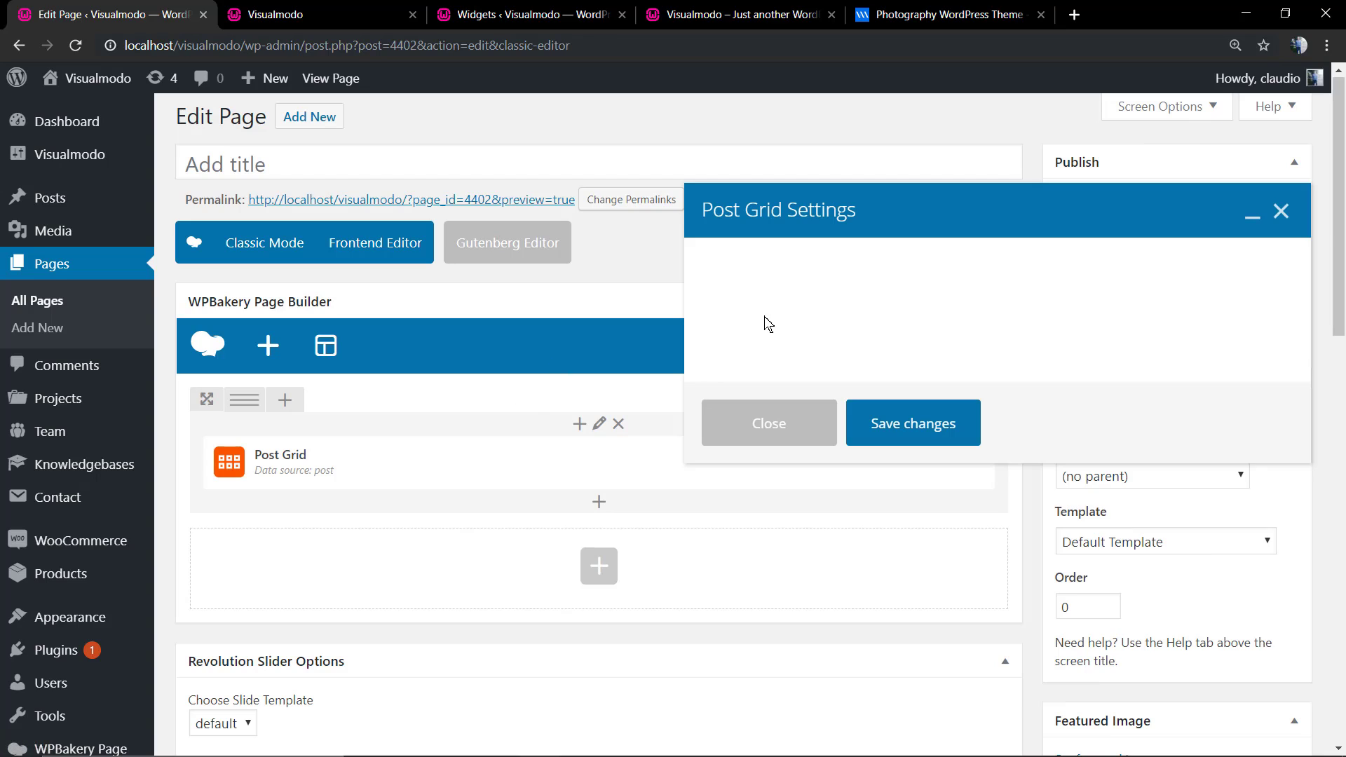
left_click(766, 555)
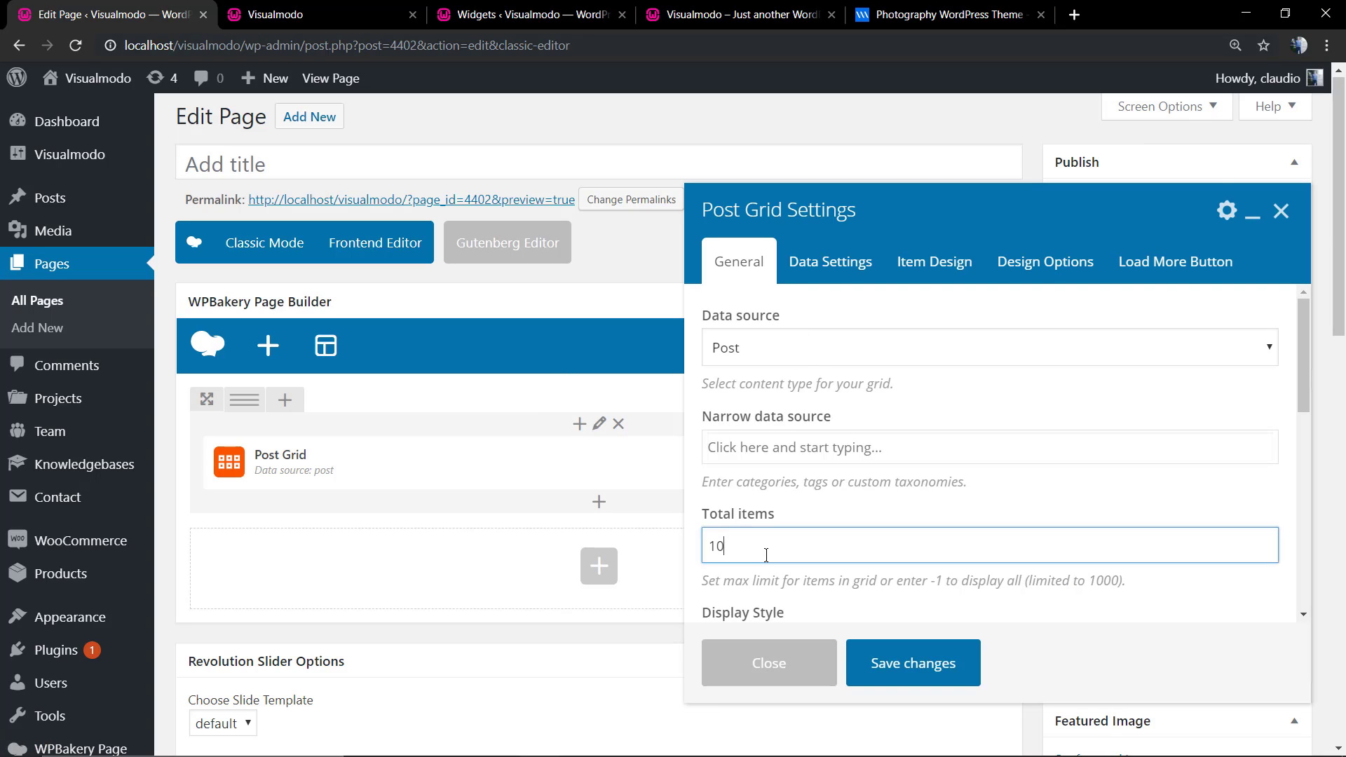
type("6")
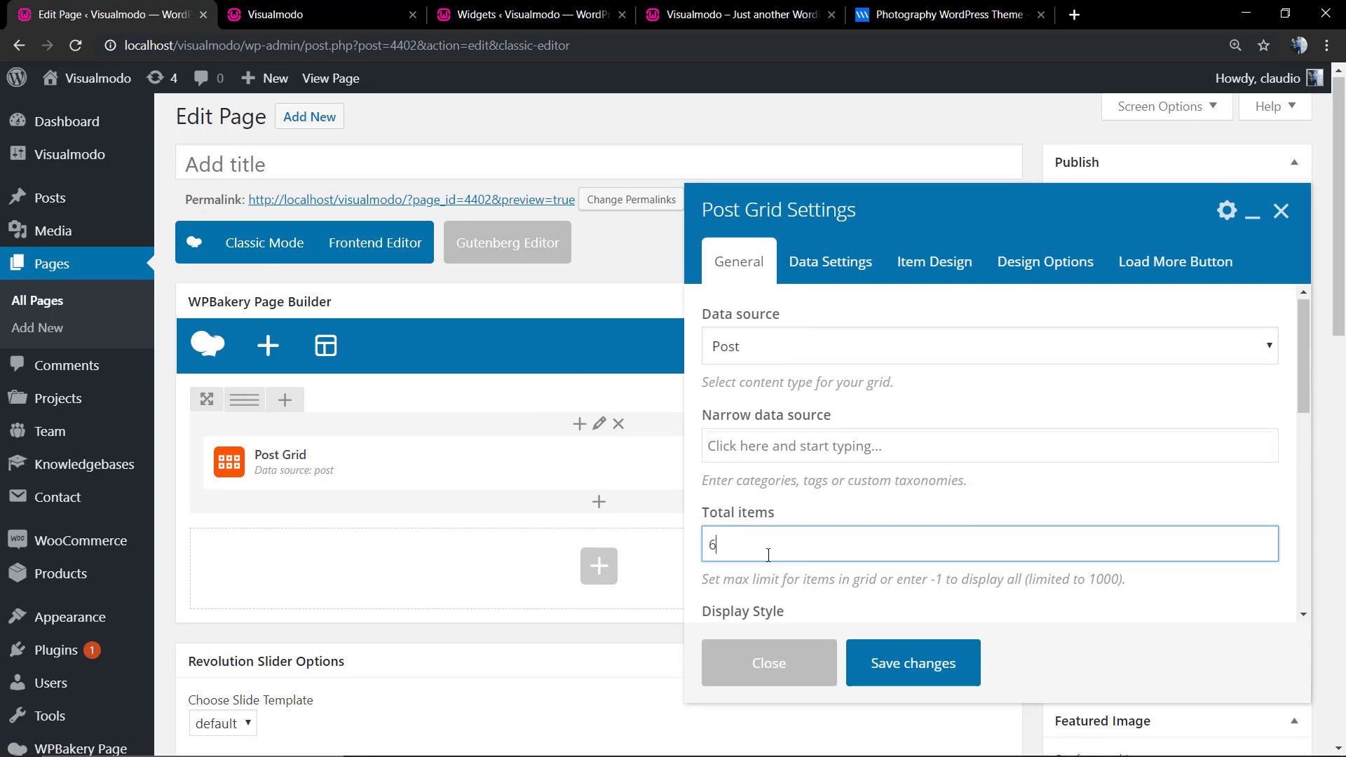
scroll(771, 547, "down", 2)
left_click(806, 501)
left_click(813, 507)
scroll(785, 462, "down", 2)
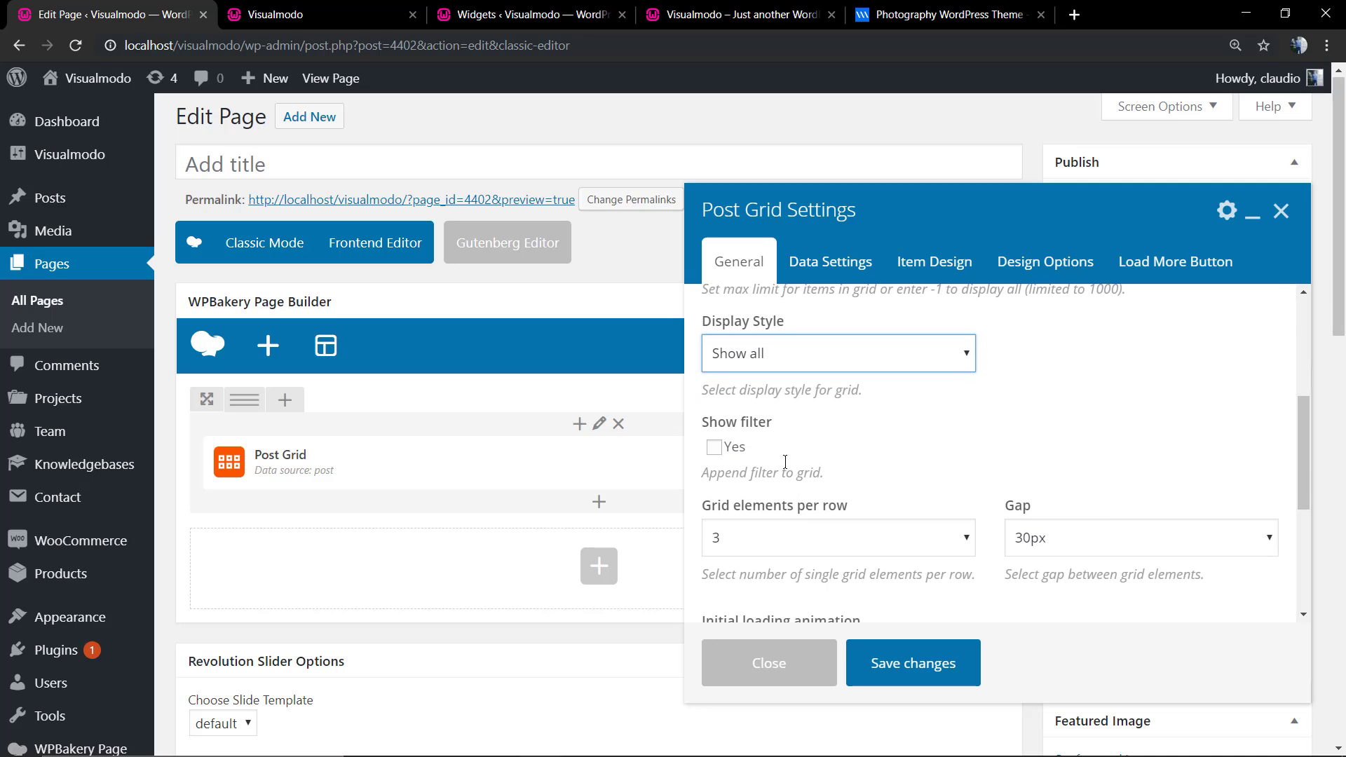
left_click(796, 548)
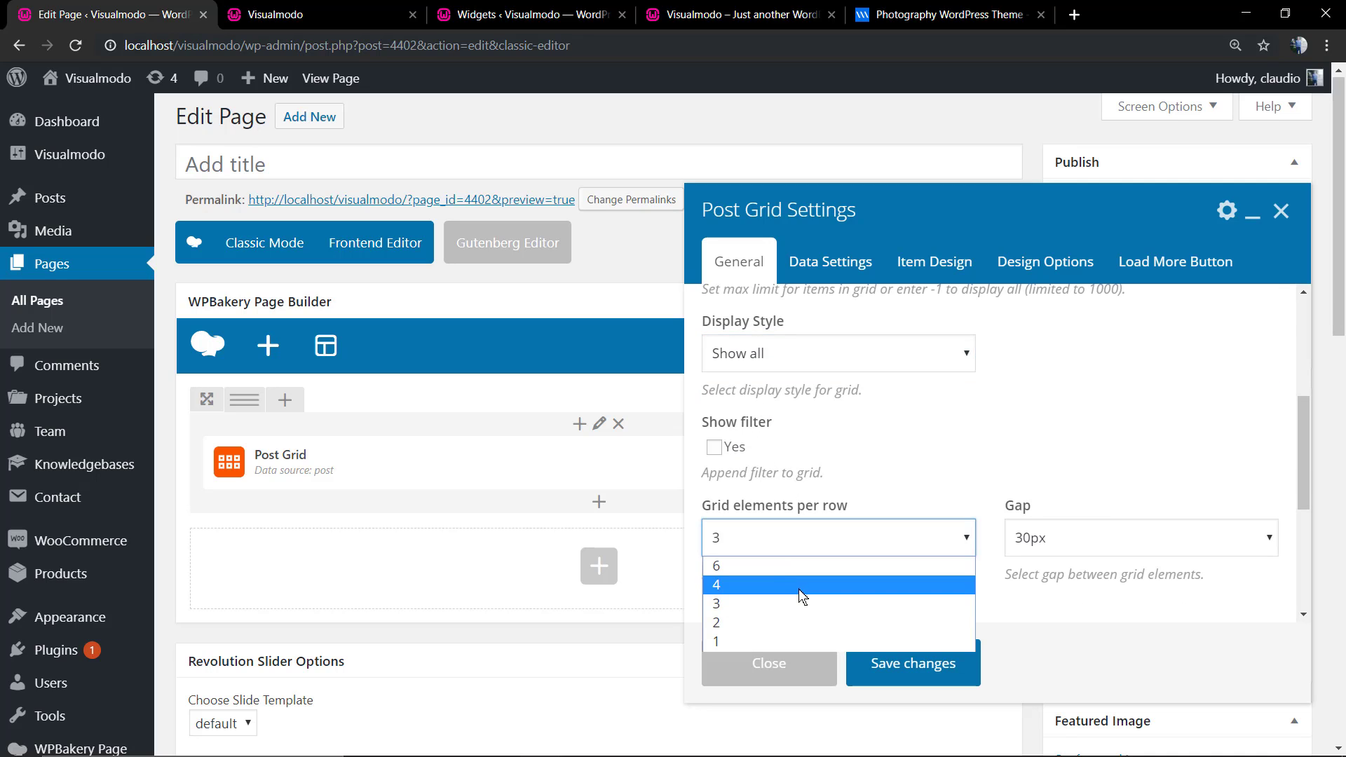
left_click(803, 621)
left_click(1053, 554)
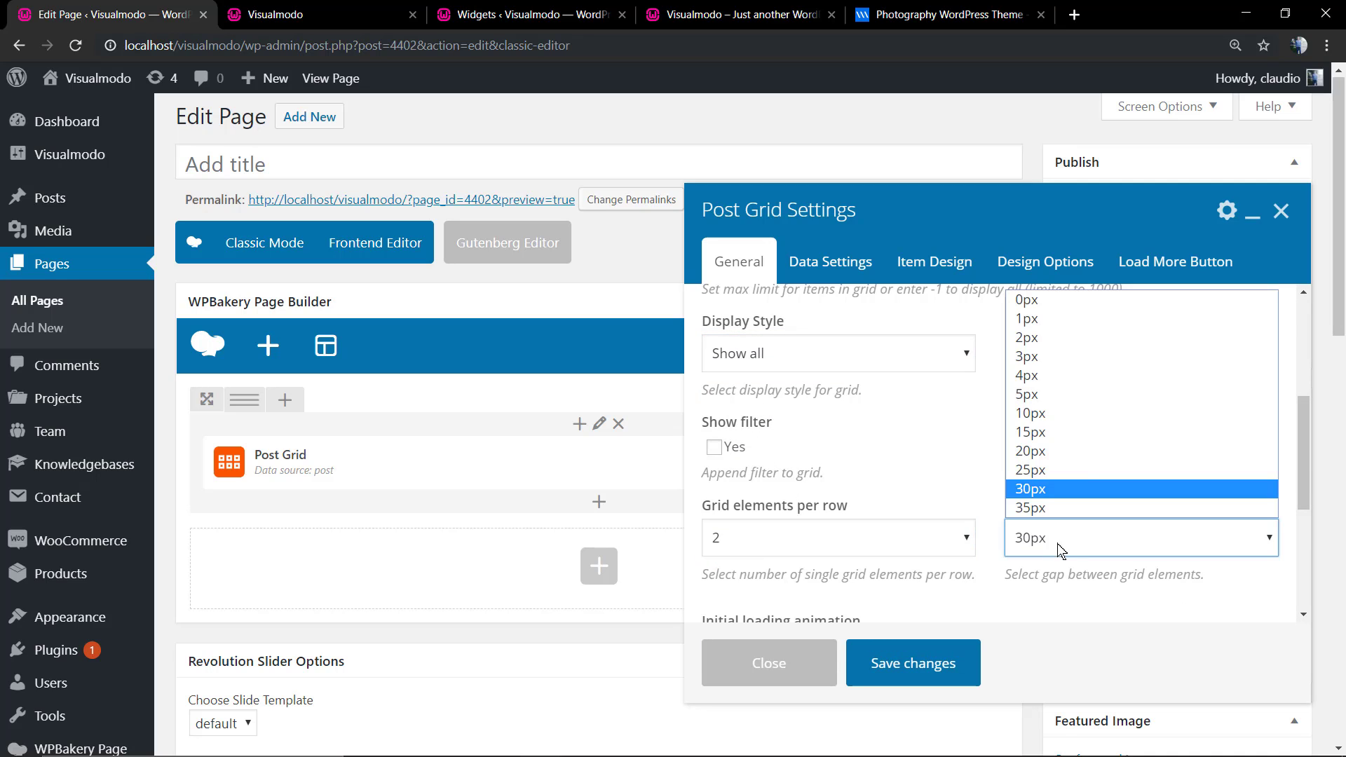
left_click(1062, 314)
Choose the Basic grid: No animation item template and save the Post Grid
scroll(911, 476, "up", 4)
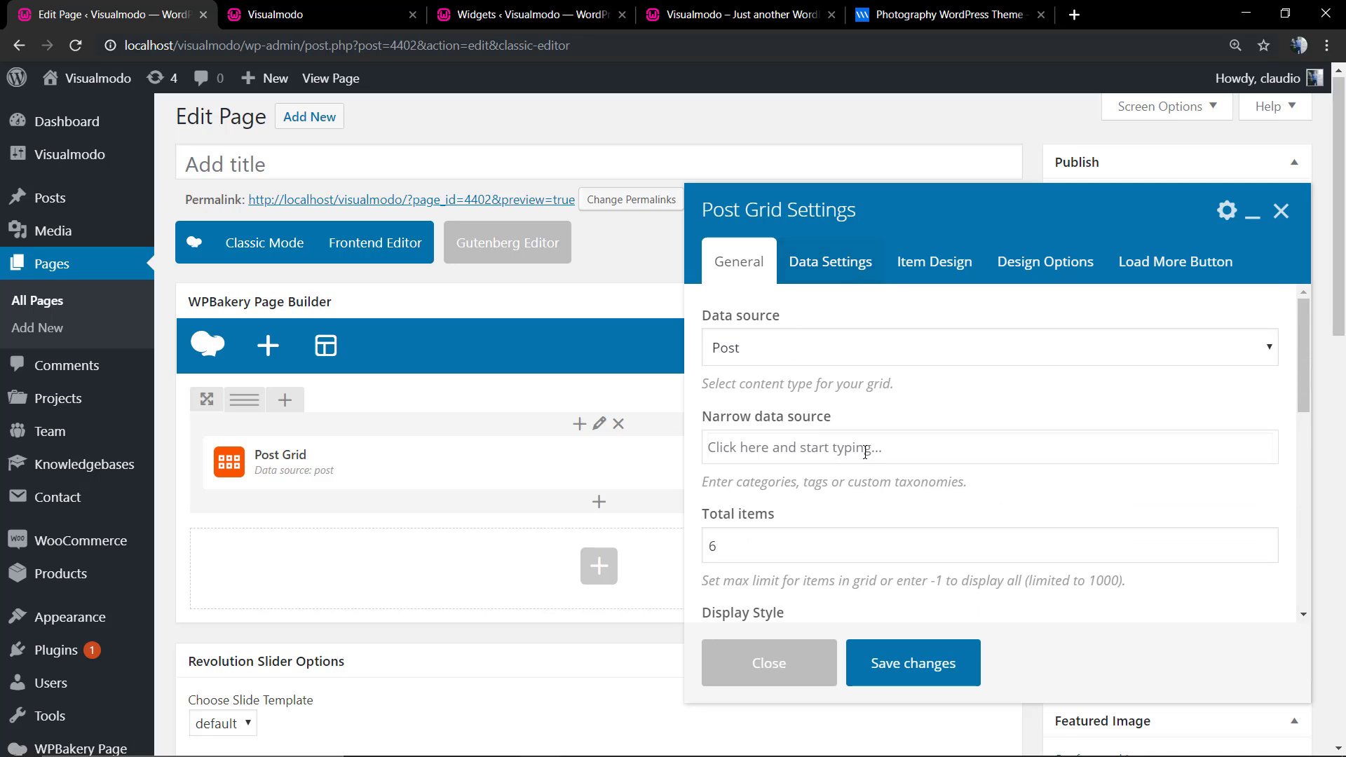
left_click(934, 273)
left_click(820, 277)
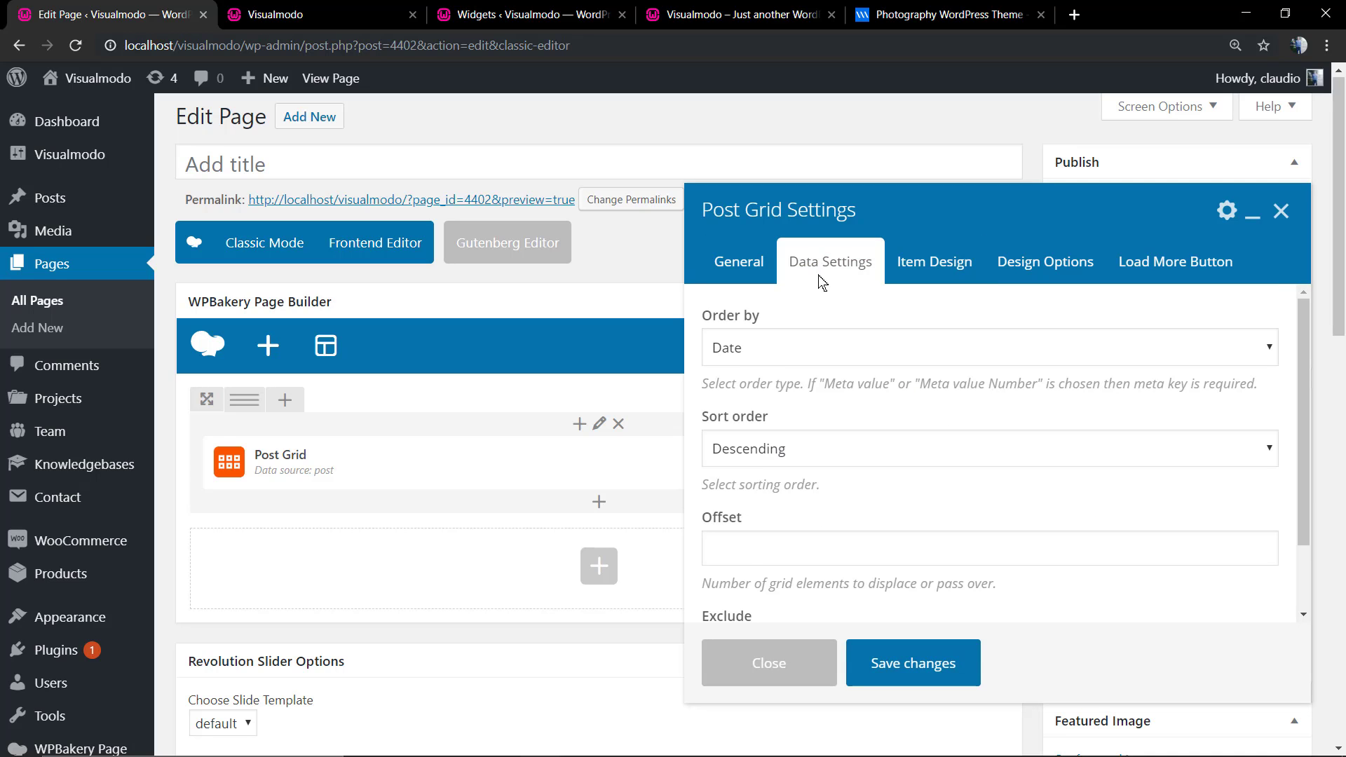
left_click(905, 270)
left_click(797, 381)
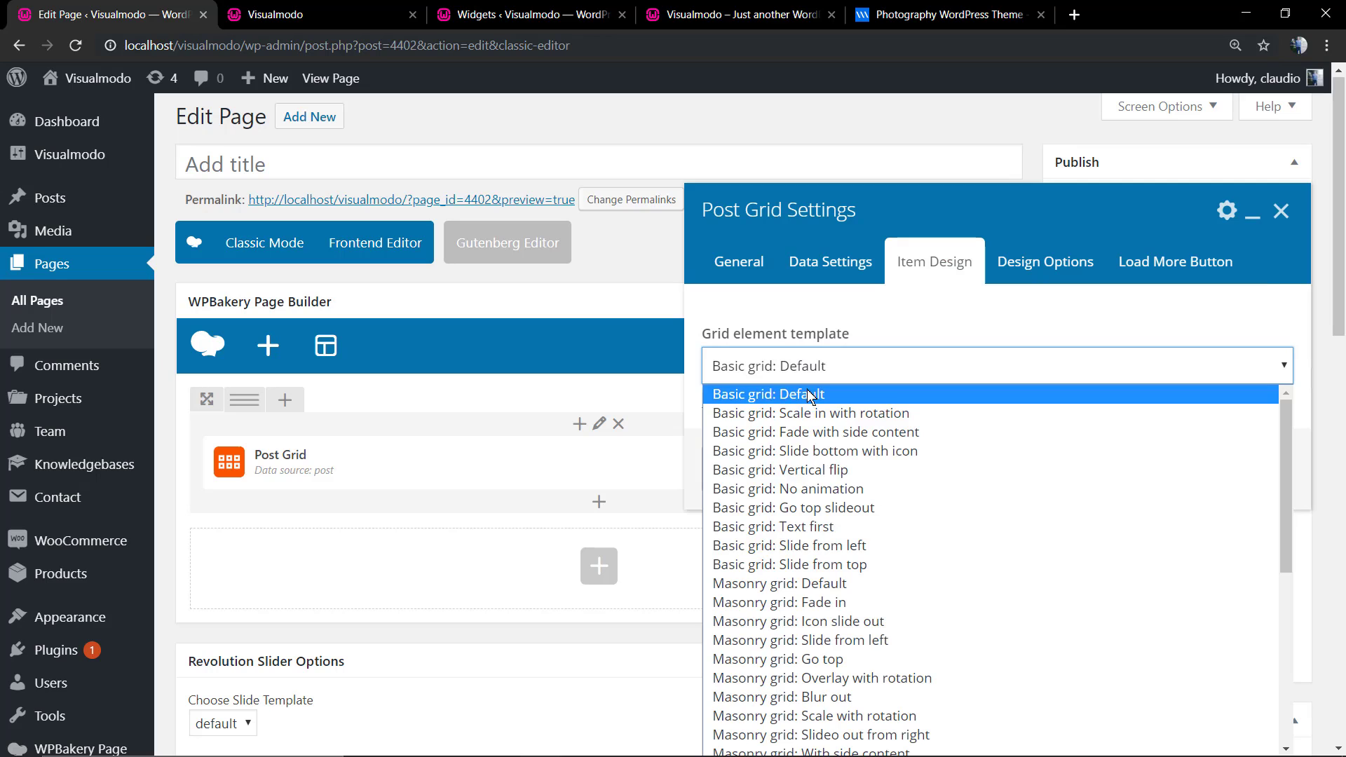
left_click(844, 494)
left_click(911, 483)
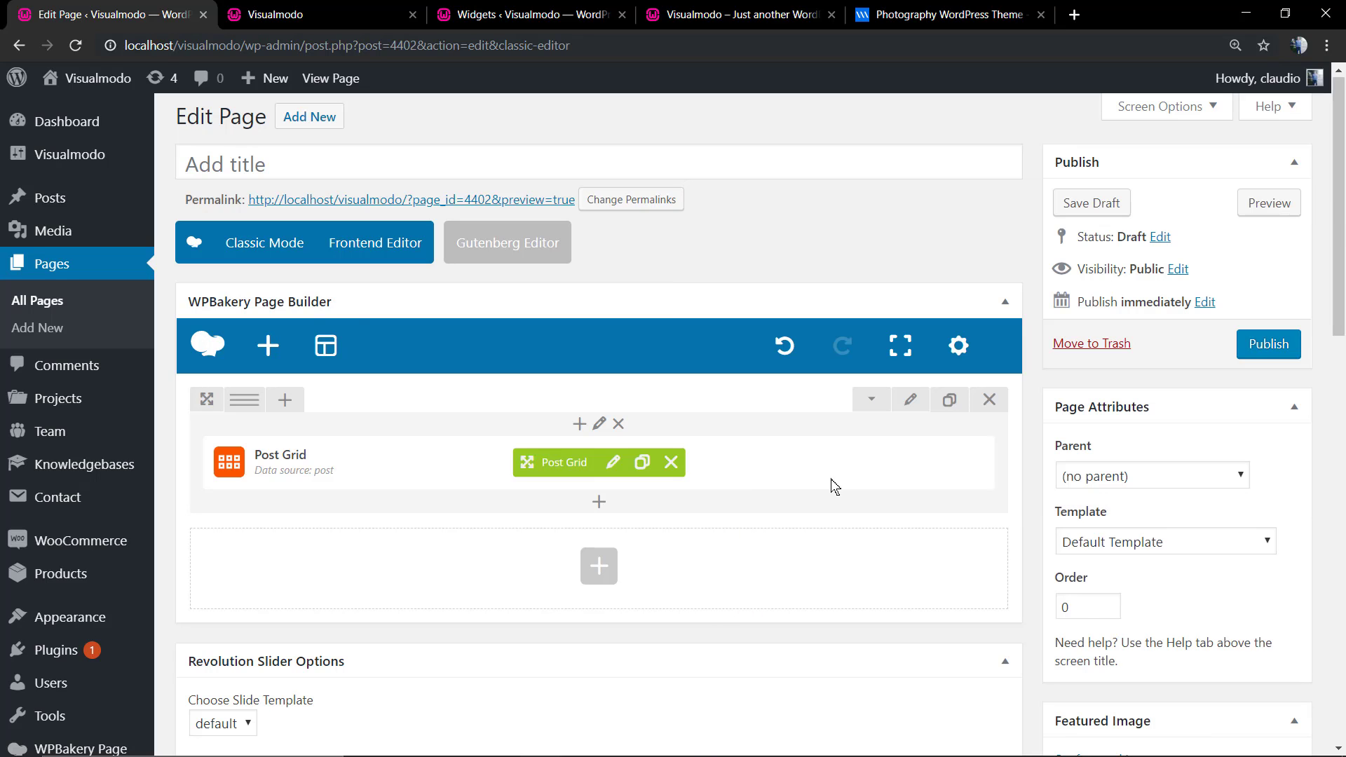
Copy the vc_basic_grid shortcode from Classic Mode and paste it into the Gallery widget
left_click(292, 264)
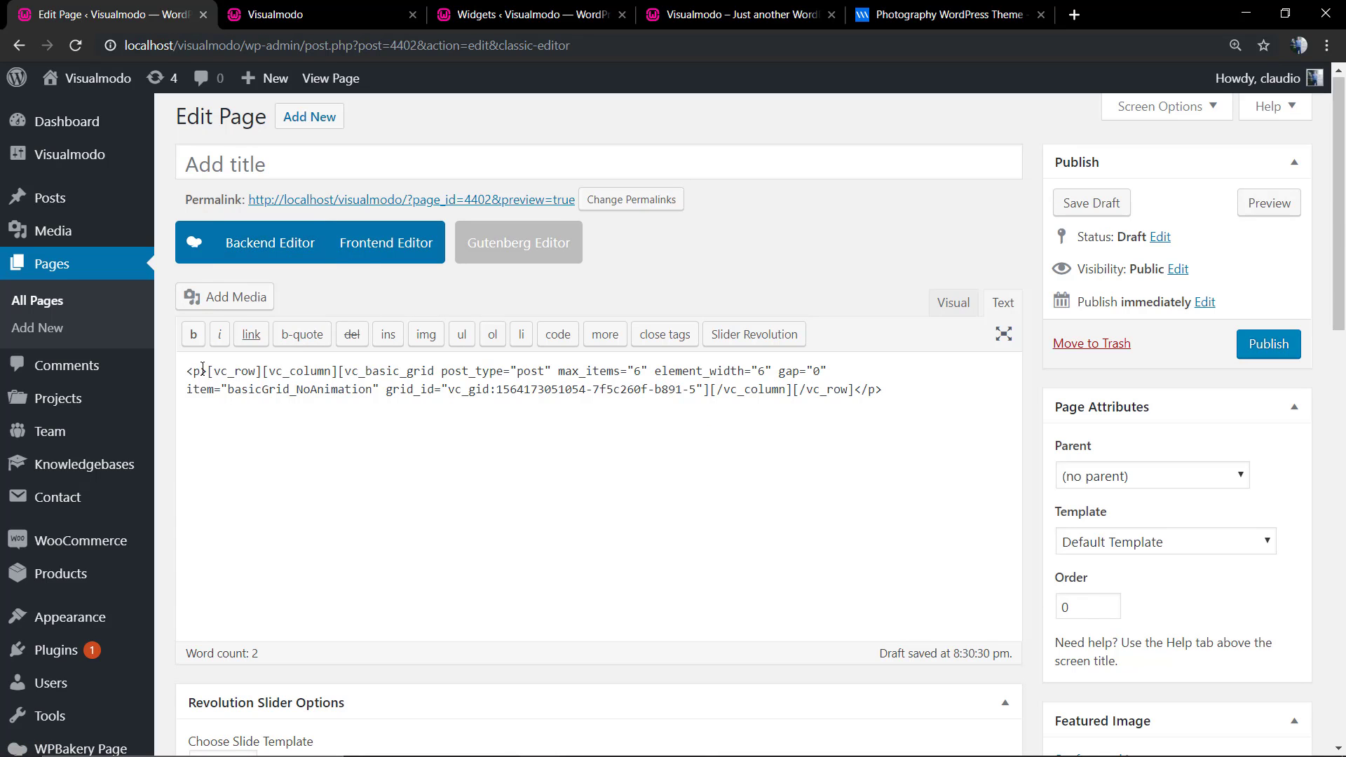
left_click_drag(202, 371, 855, 384)
key("ctrl+c")
left_click(217, 372)
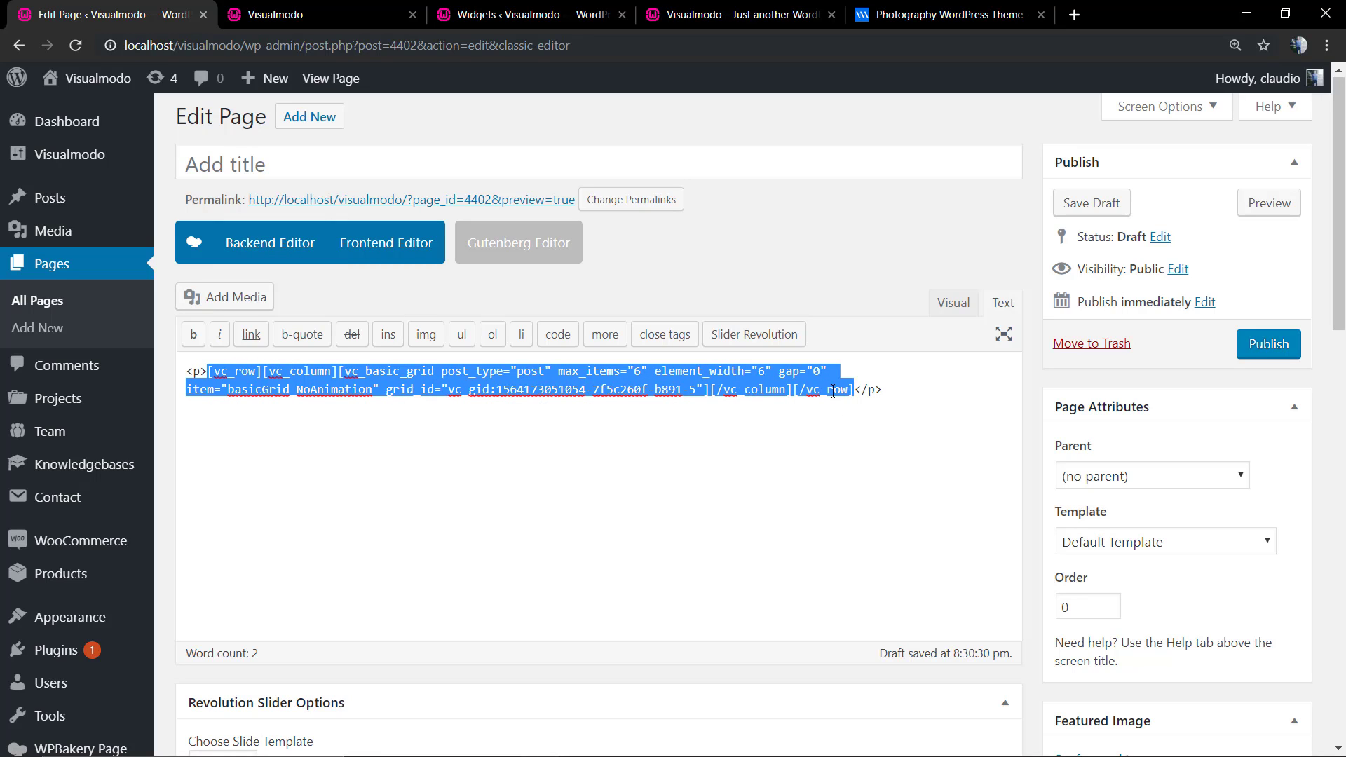
left_click(349, 13)
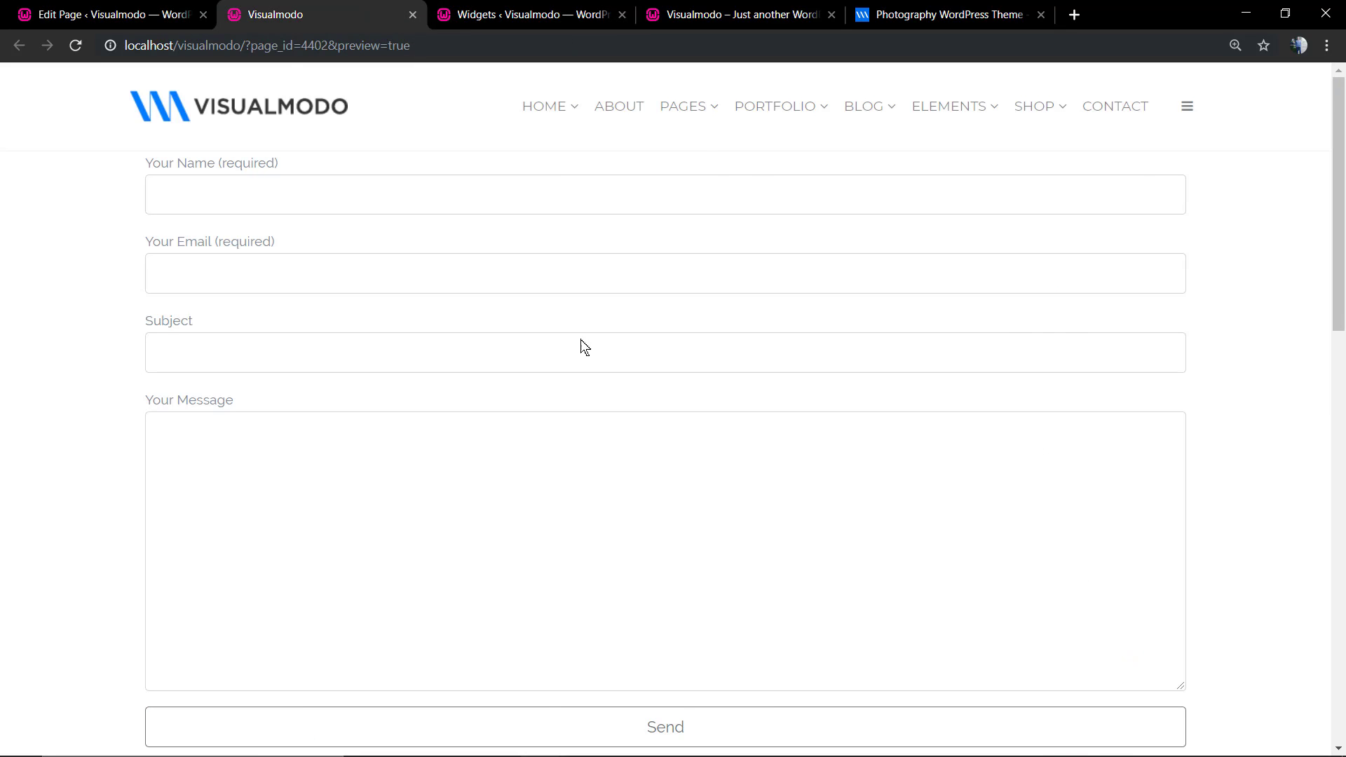
left_click(523, 13)
left_click(717, 495)
key("ctrl+v")
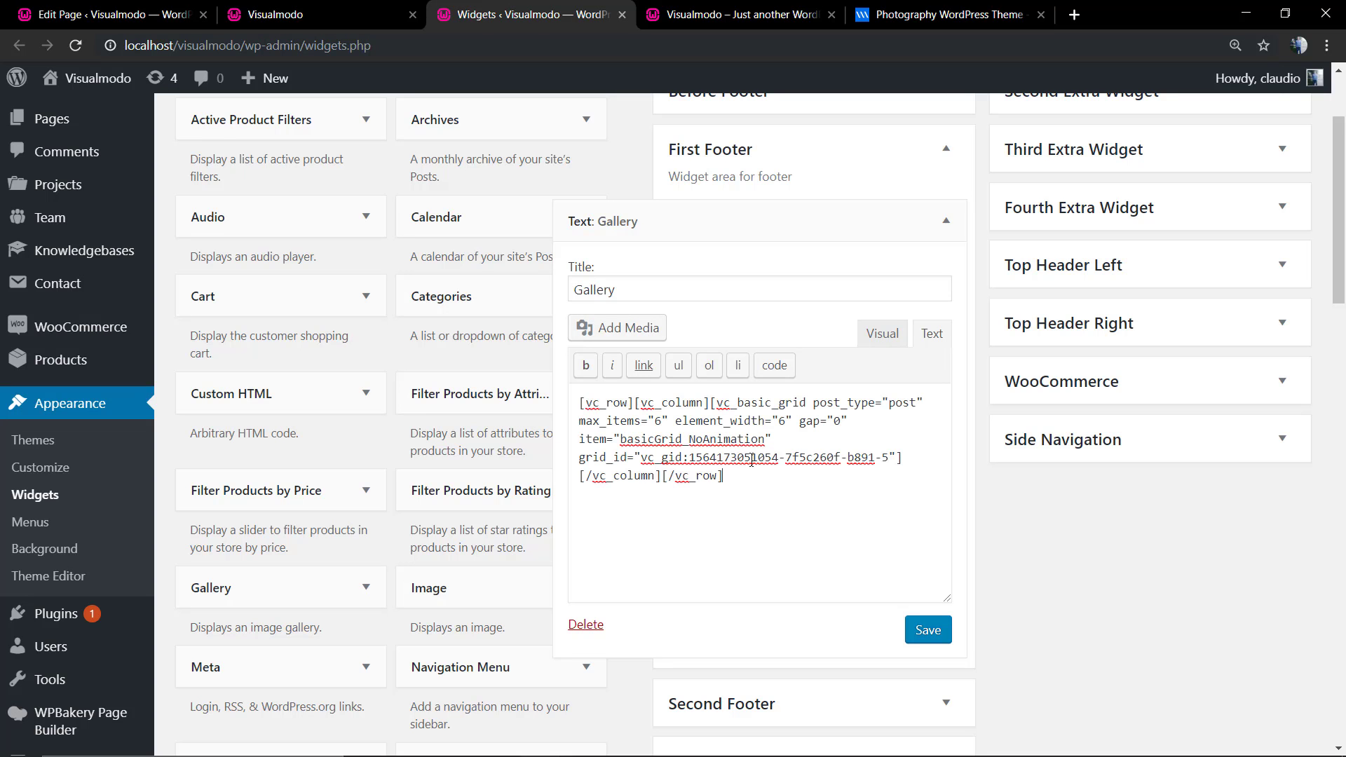
Save the Gallery widget and reload the live site
left_click(930, 635)
left_click(736, 14)
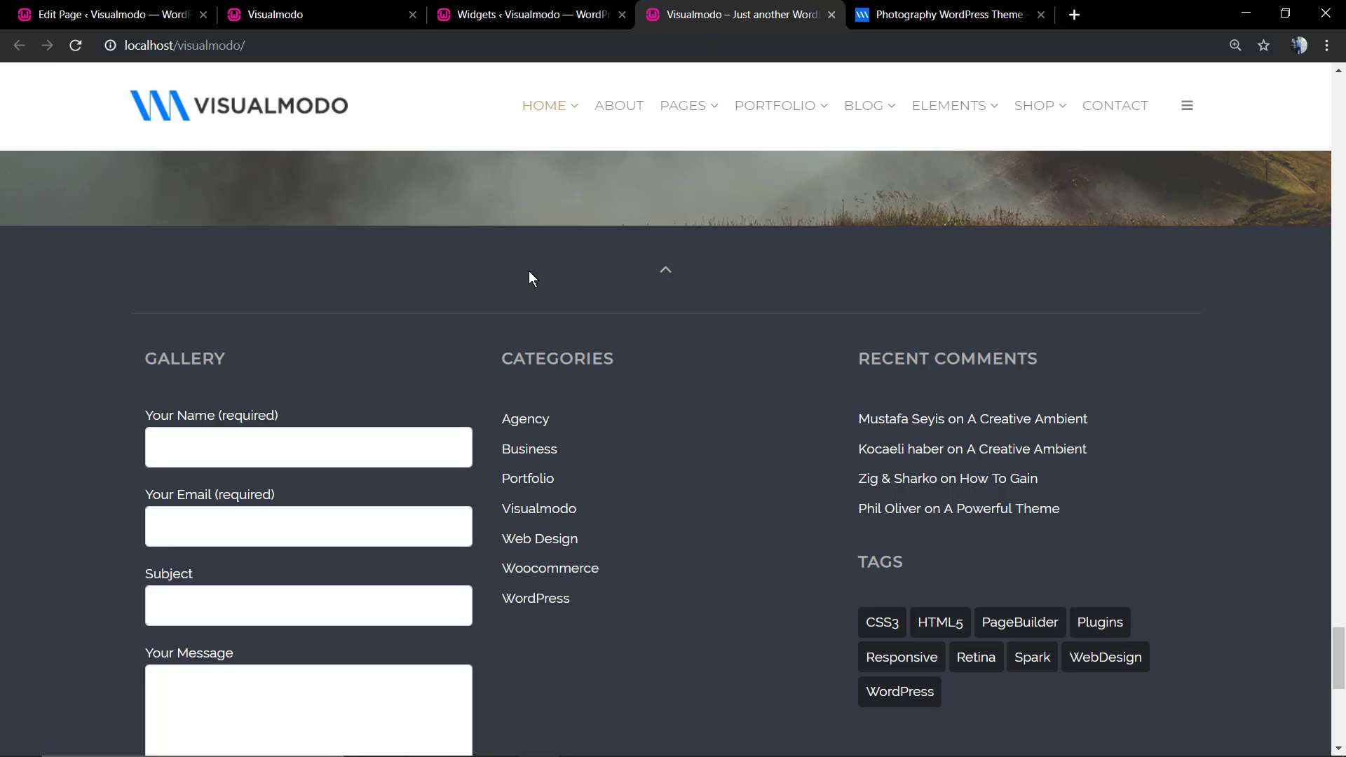
key("F5")
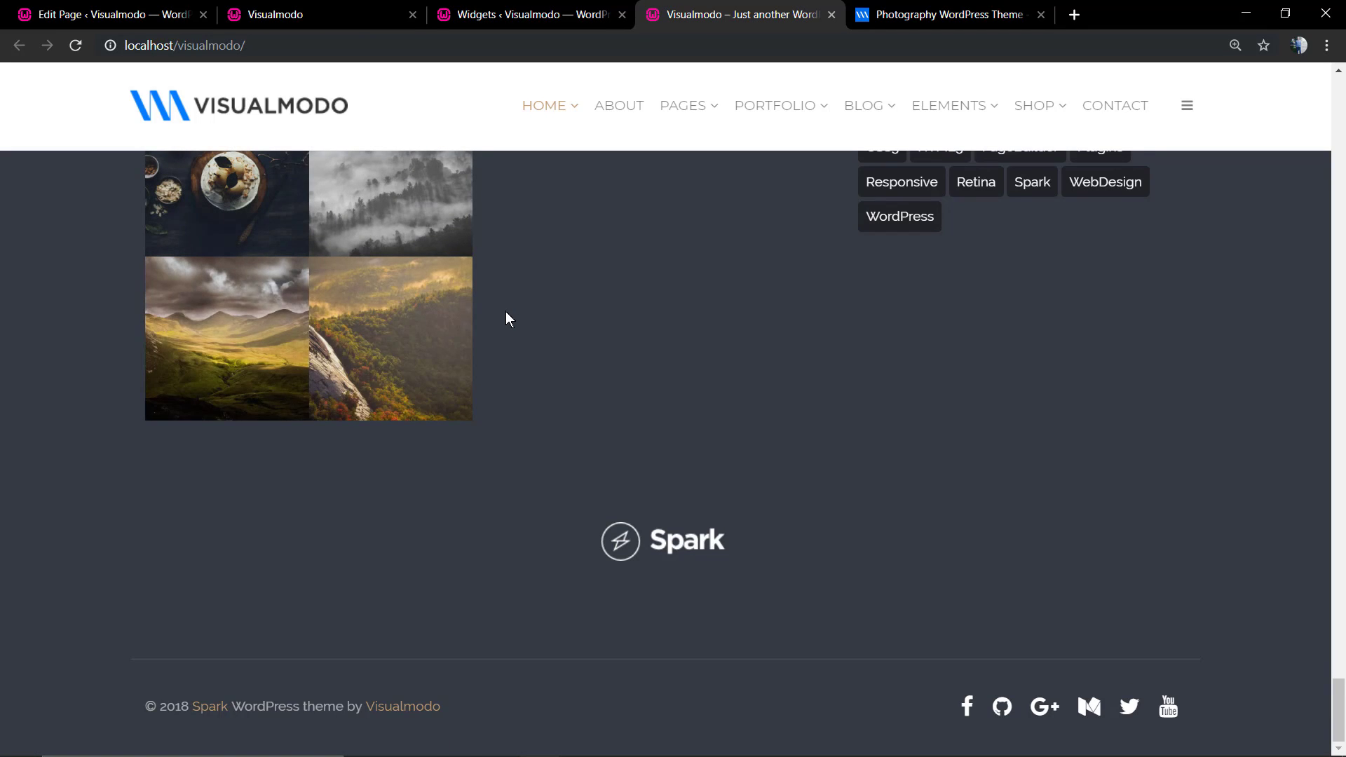
Scroll the footer to check the two-column post image grid
scroll(506, 311, "up", 6)
scroll(519, 350, "down", 4)
scroll(527, 371, "up", 3)
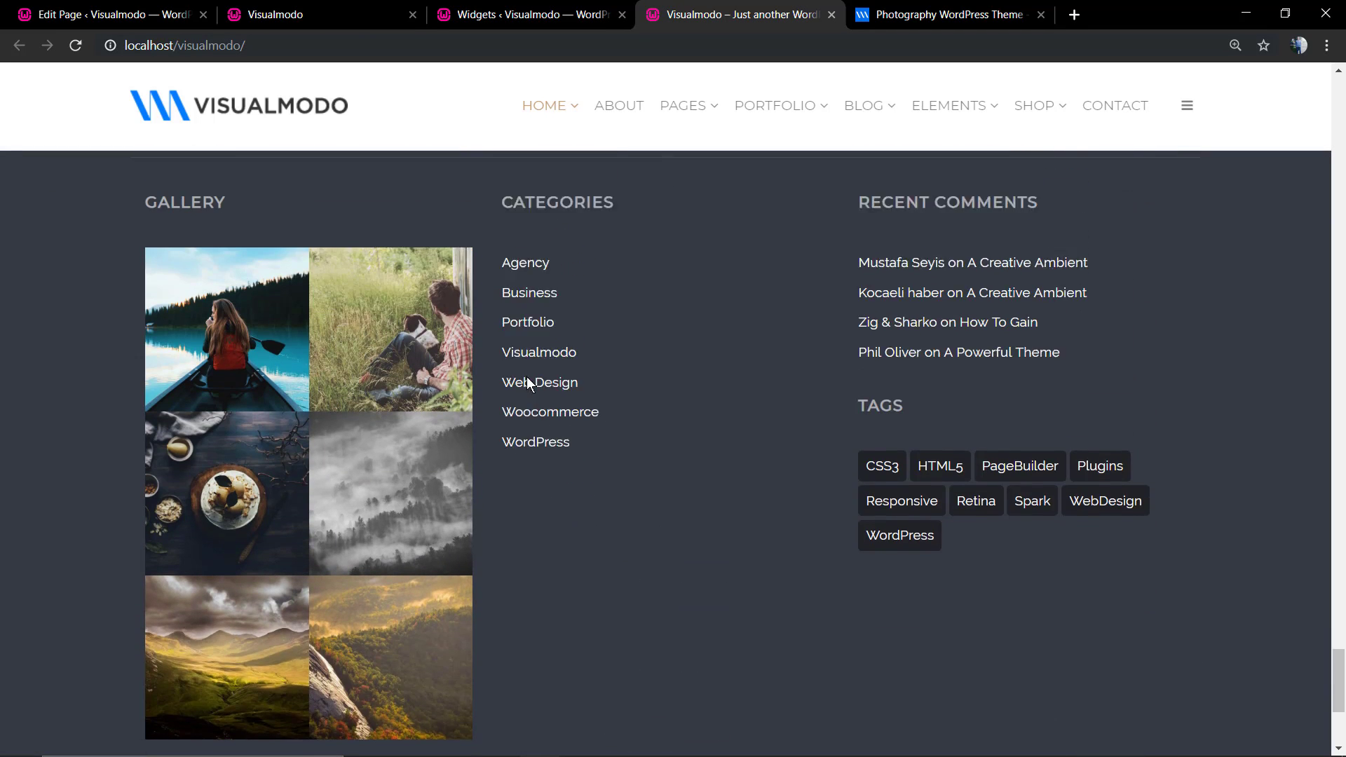
scroll(527, 382, "up", 2)
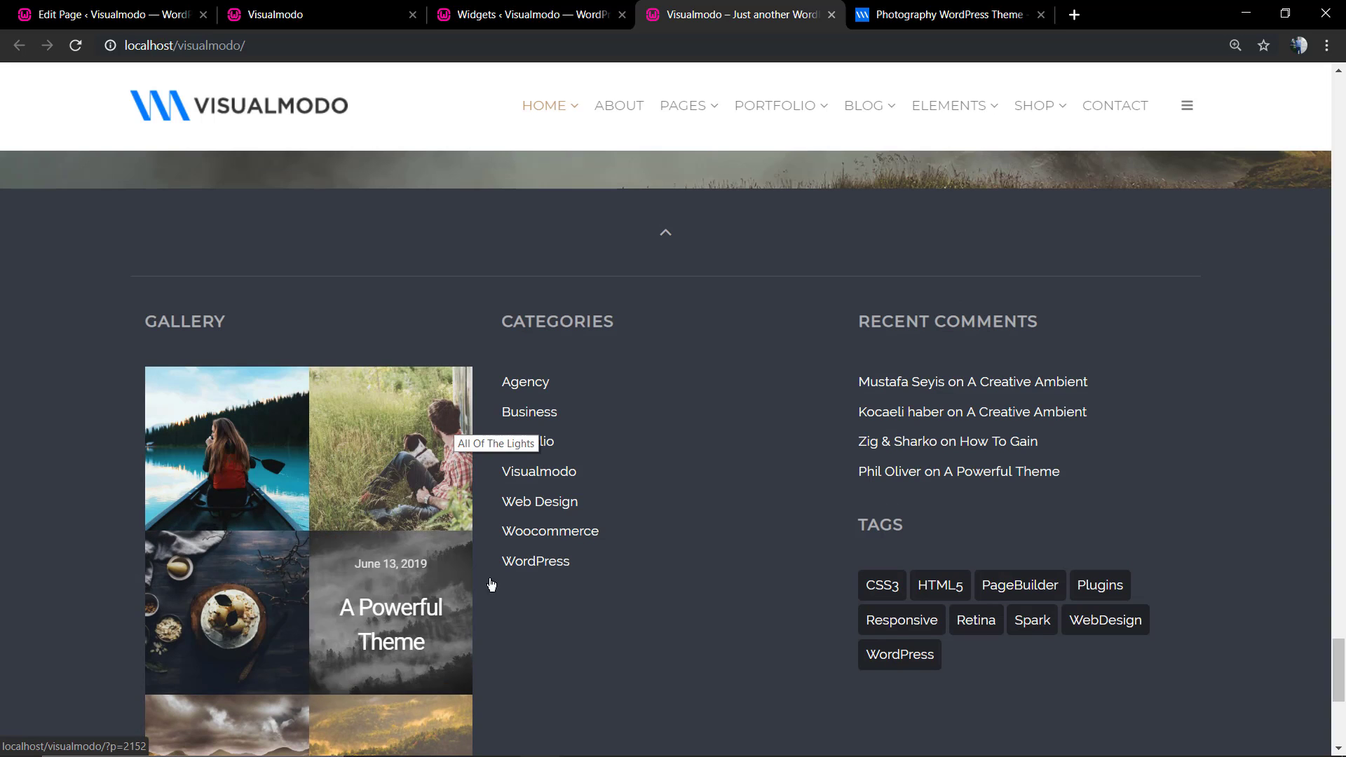
scroll(643, 486, "down", 6)
scroll(633, 489, "up", 8)
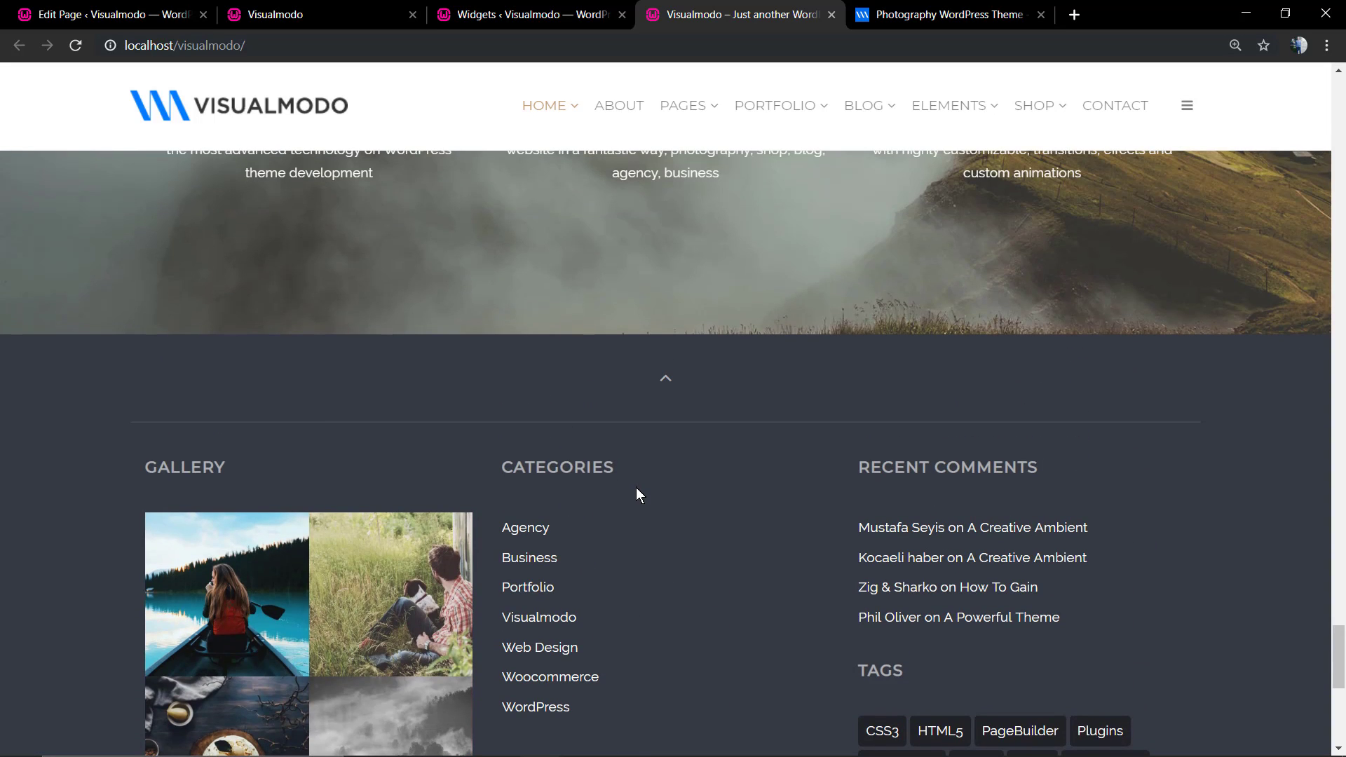
scroll(625, 505, "down", 2)
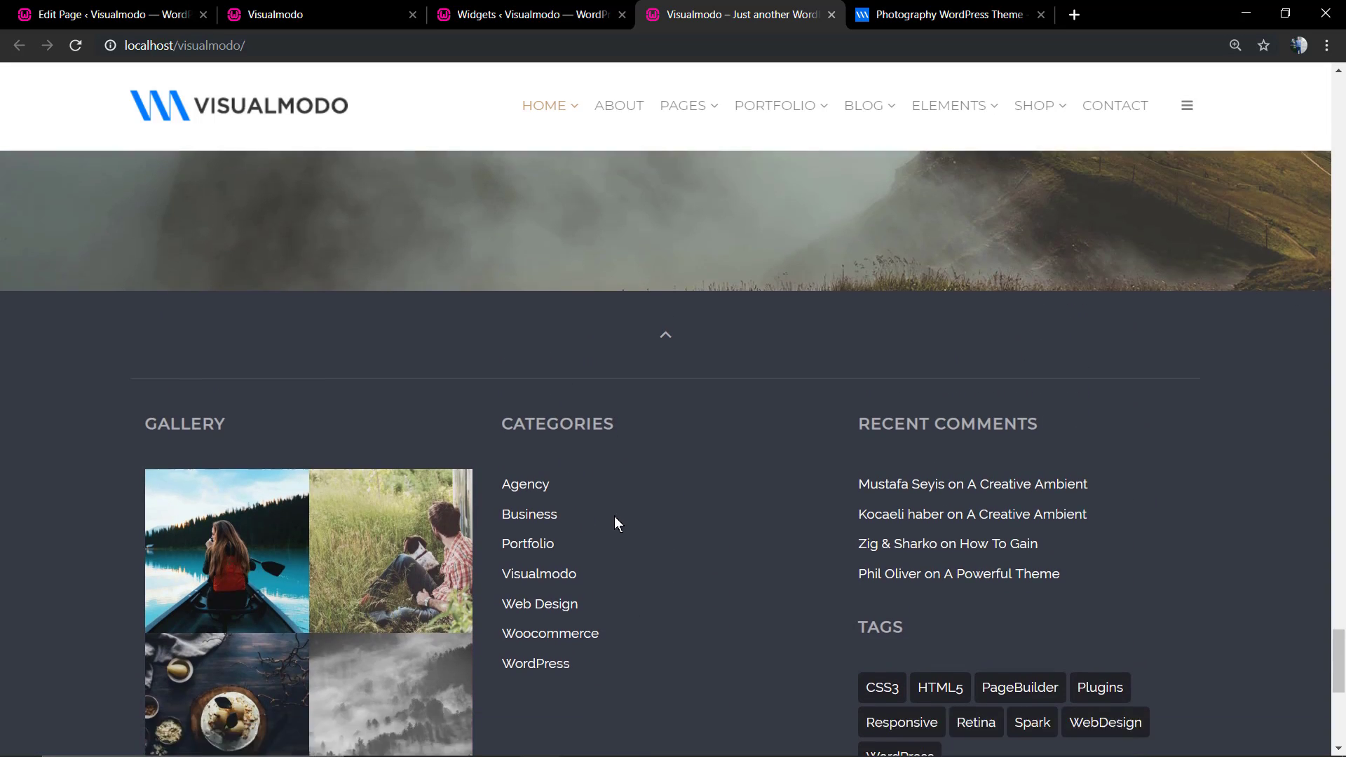
left_click(522, 14)
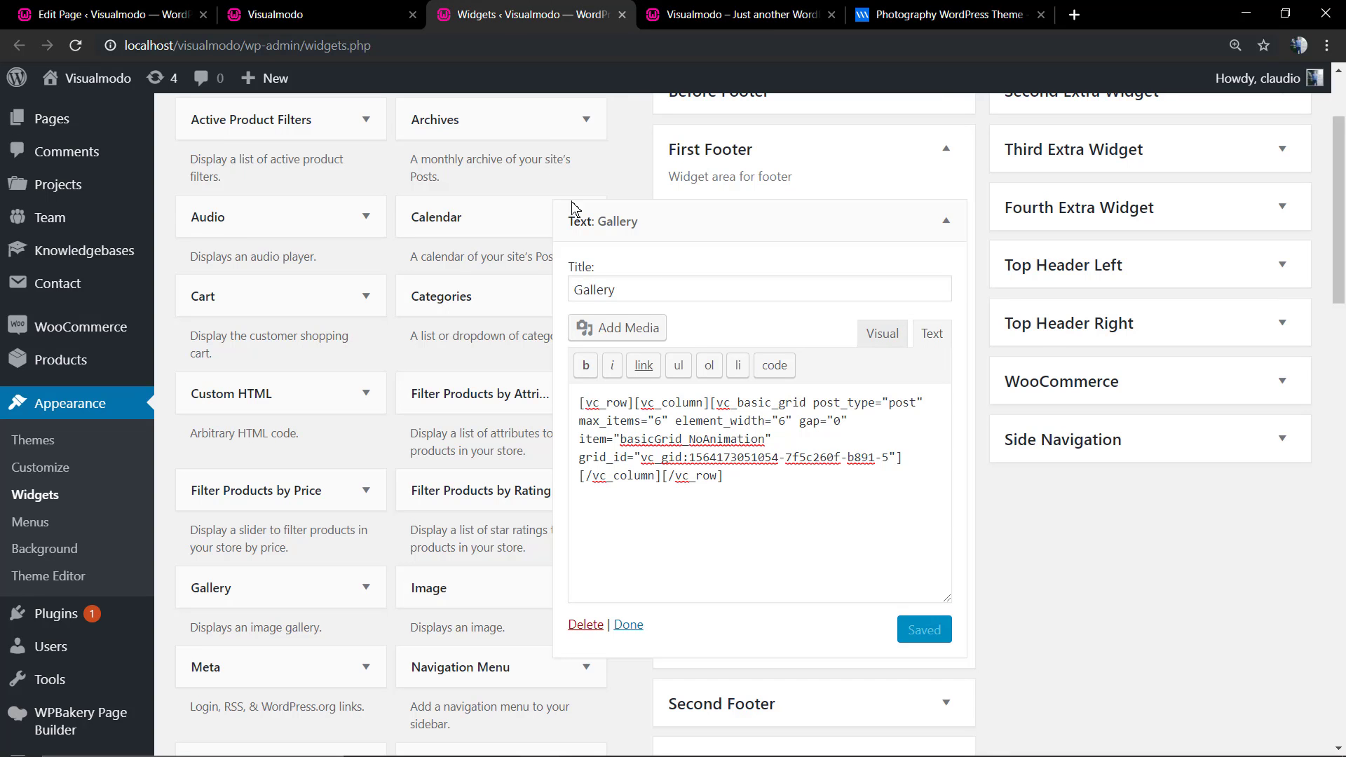
Return to the page's Backend Editor and delete the Post Grid element
left_click(382, 11)
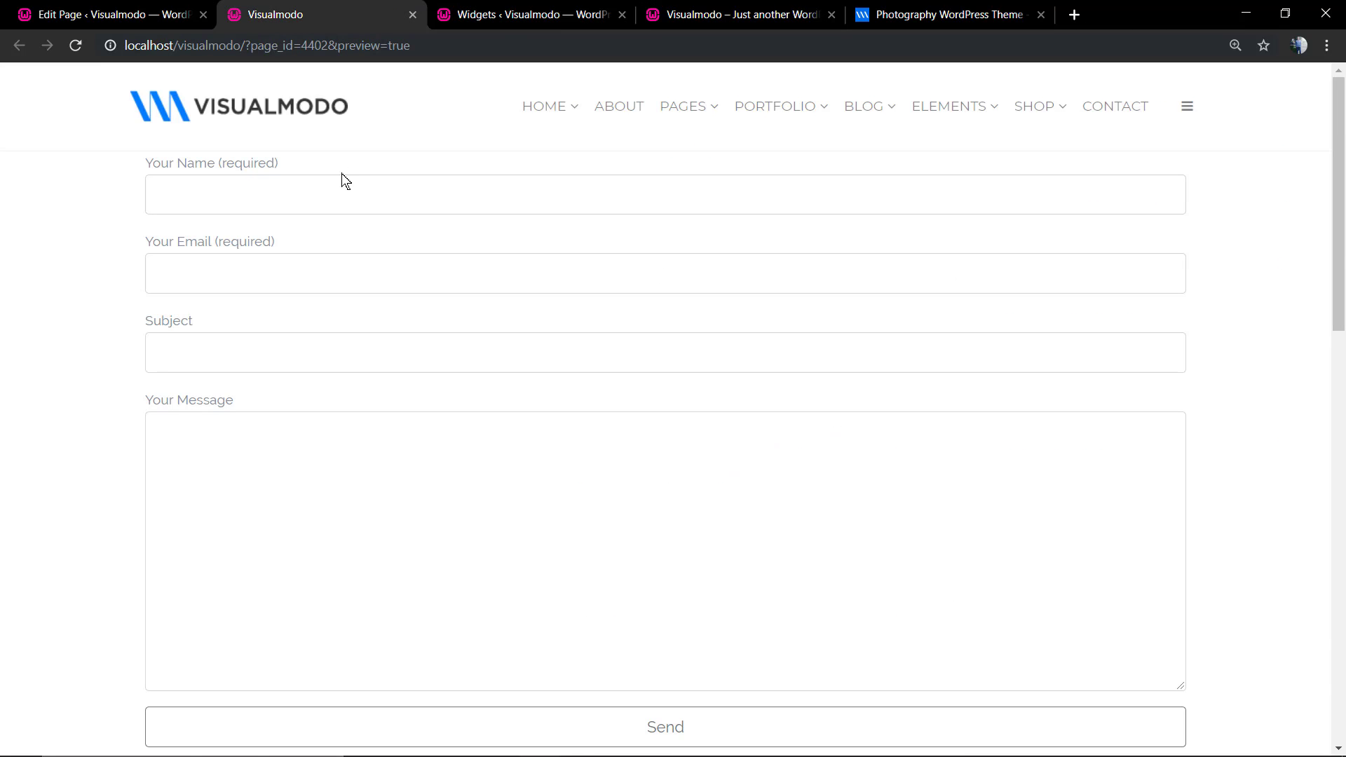
left_click(140, 14)
left_click(266, 244)
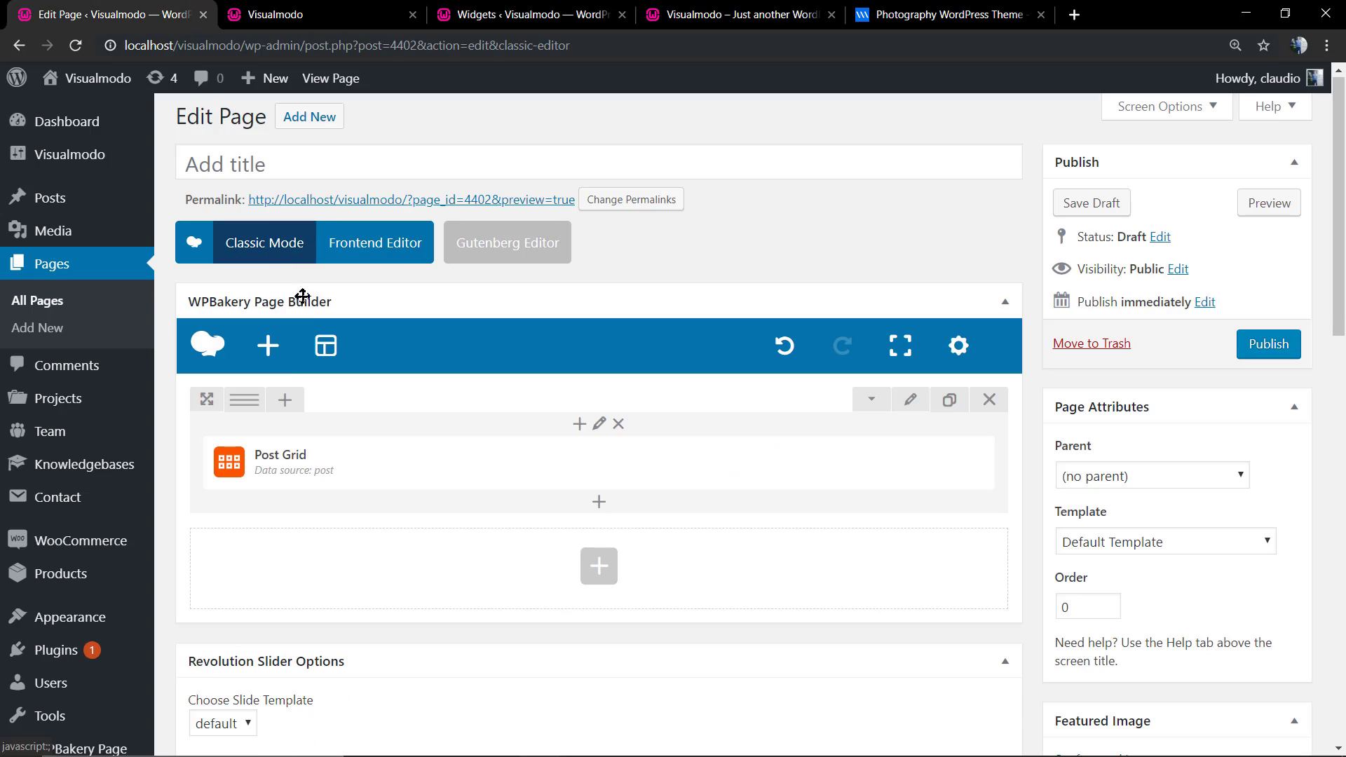
mouse_move(693, 481)
left_click(665, 463)
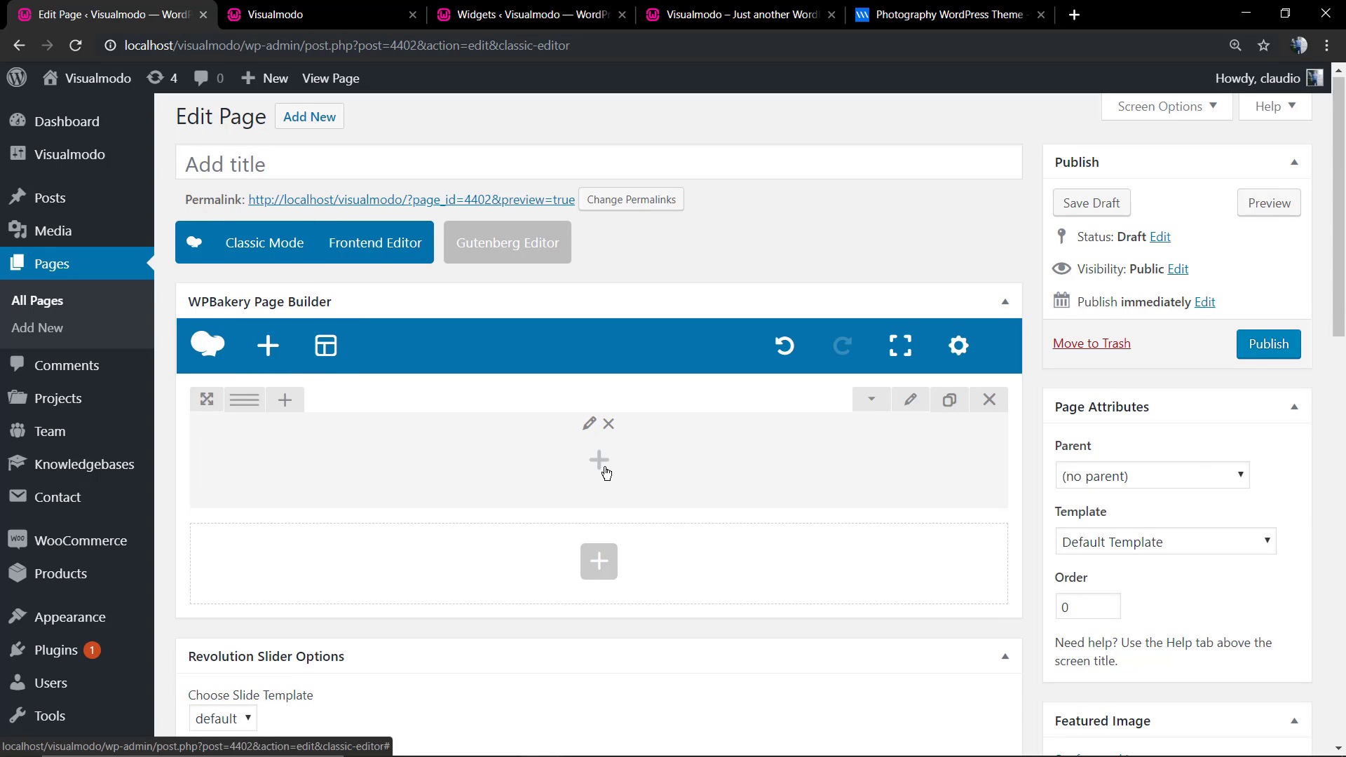
Search the element list for 'info' and add an Info Box to the column
left_click(599, 460)
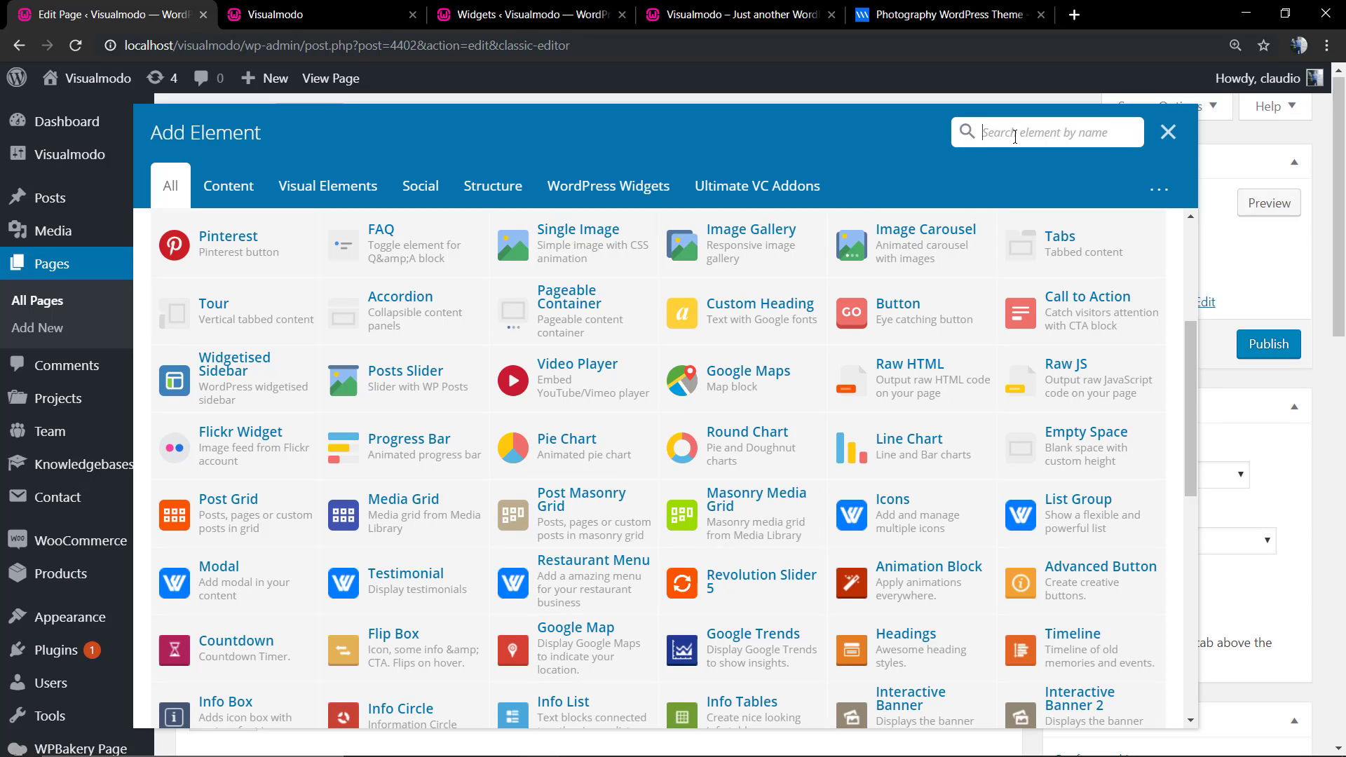
type("info")
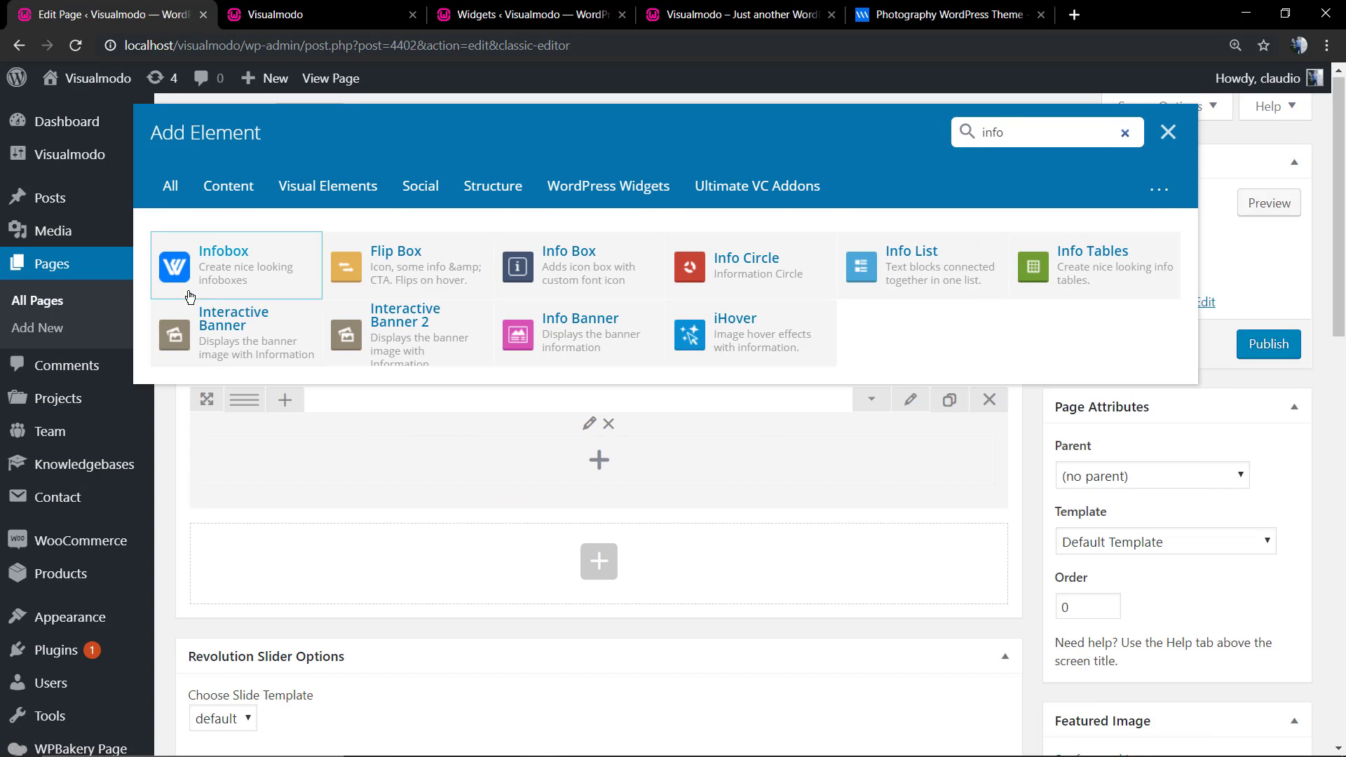
key("BackSpace")
key("BackSpace")
key("BackSpace")
type("con")
left_click(911, 256)
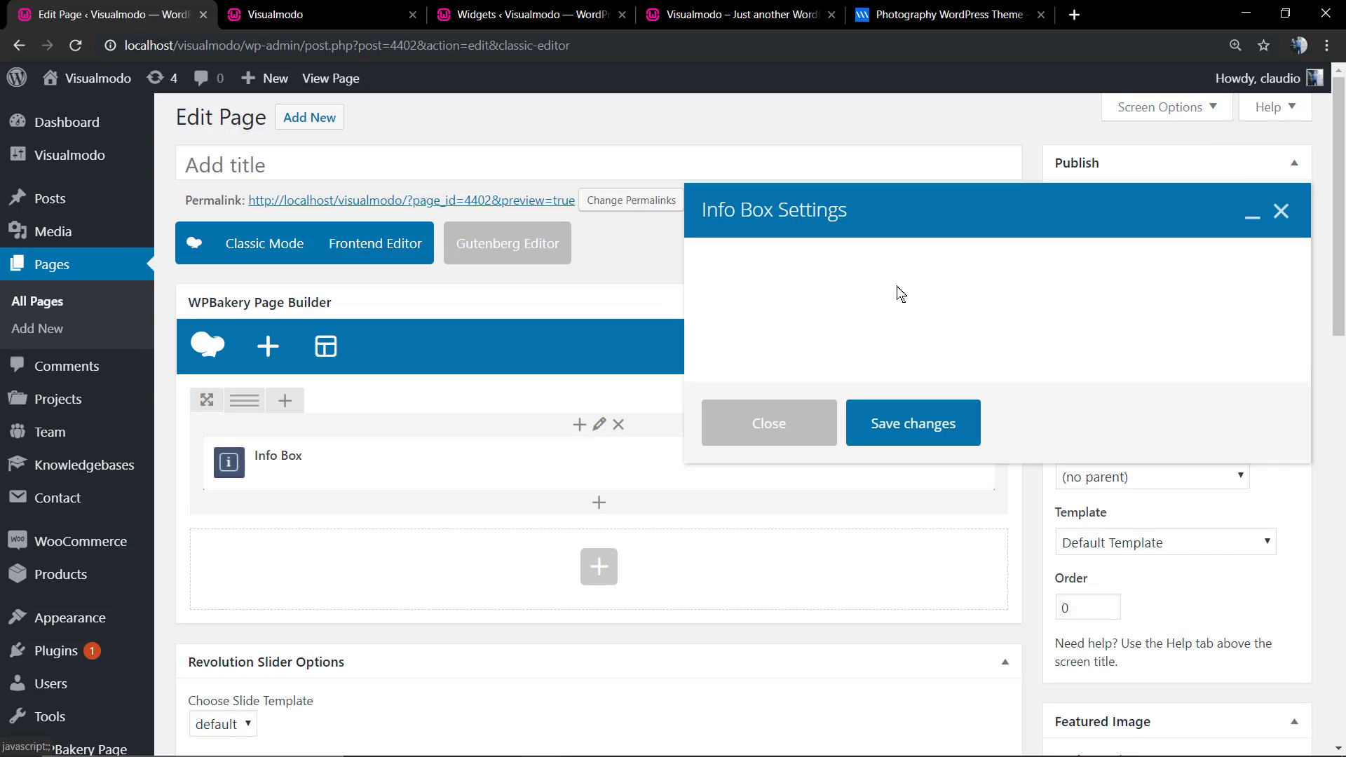
Enter the sample phone number as the Info Box title
scroll(790, 420, "down", 5)
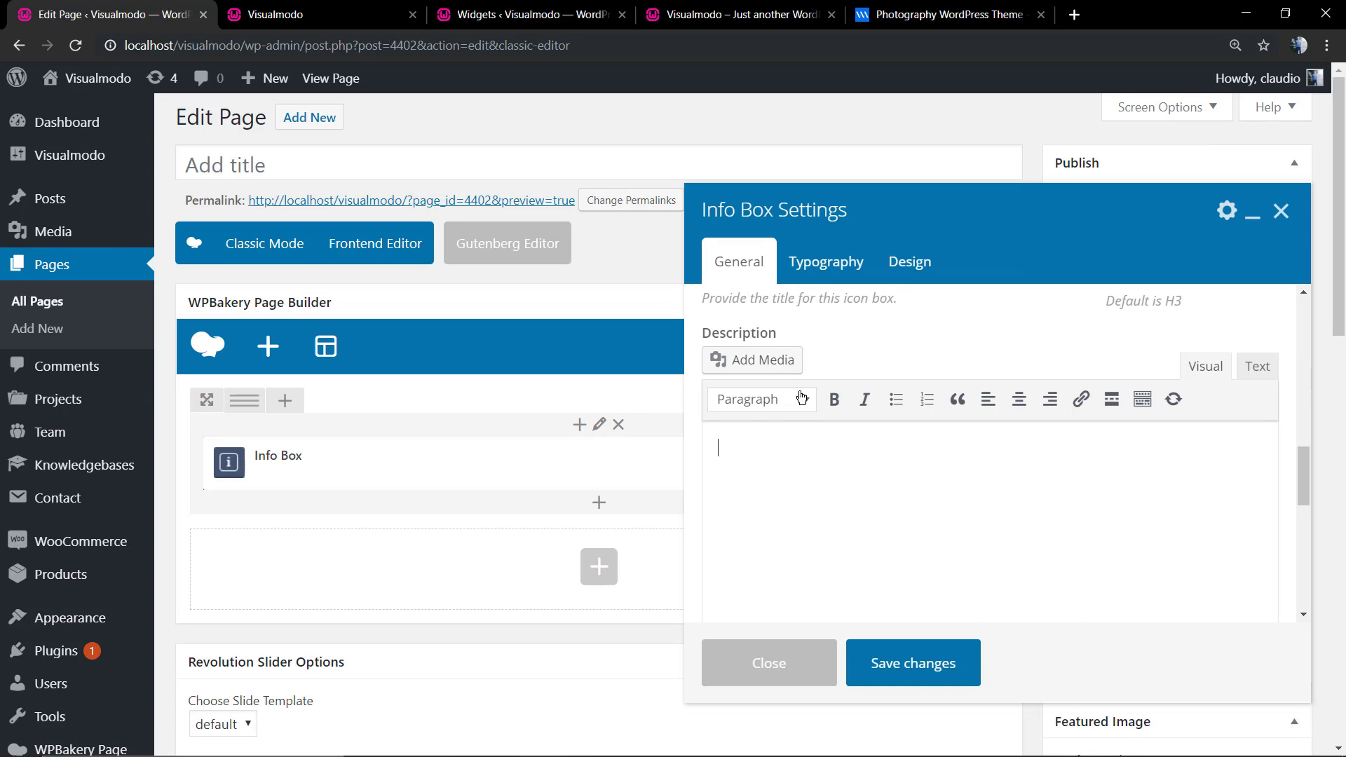
scroll(789, 454, "up", 3)
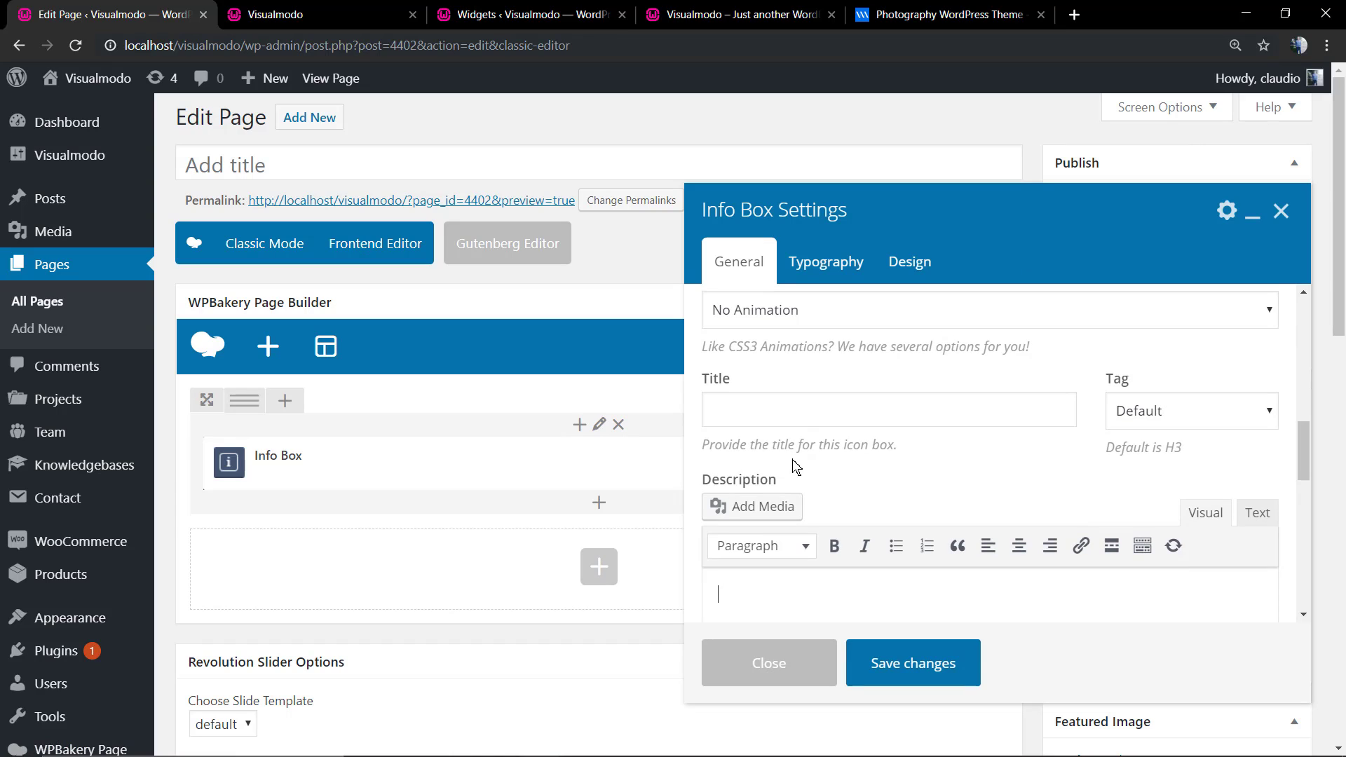
left_click(824, 410)
type("12345-678")
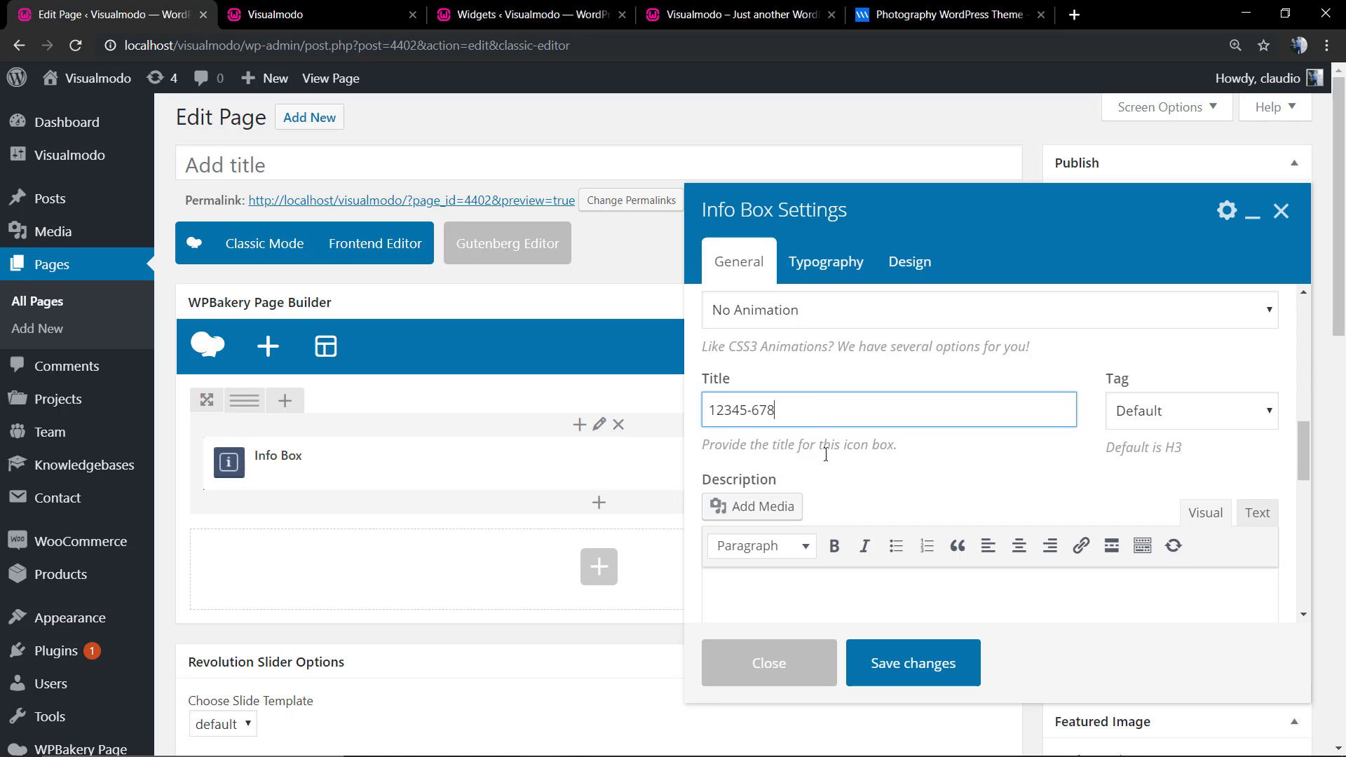
Keep the Simple icon style after reviewing the title typography settings
scroll(825, 454, "up", 2)
left_click(790, 340)
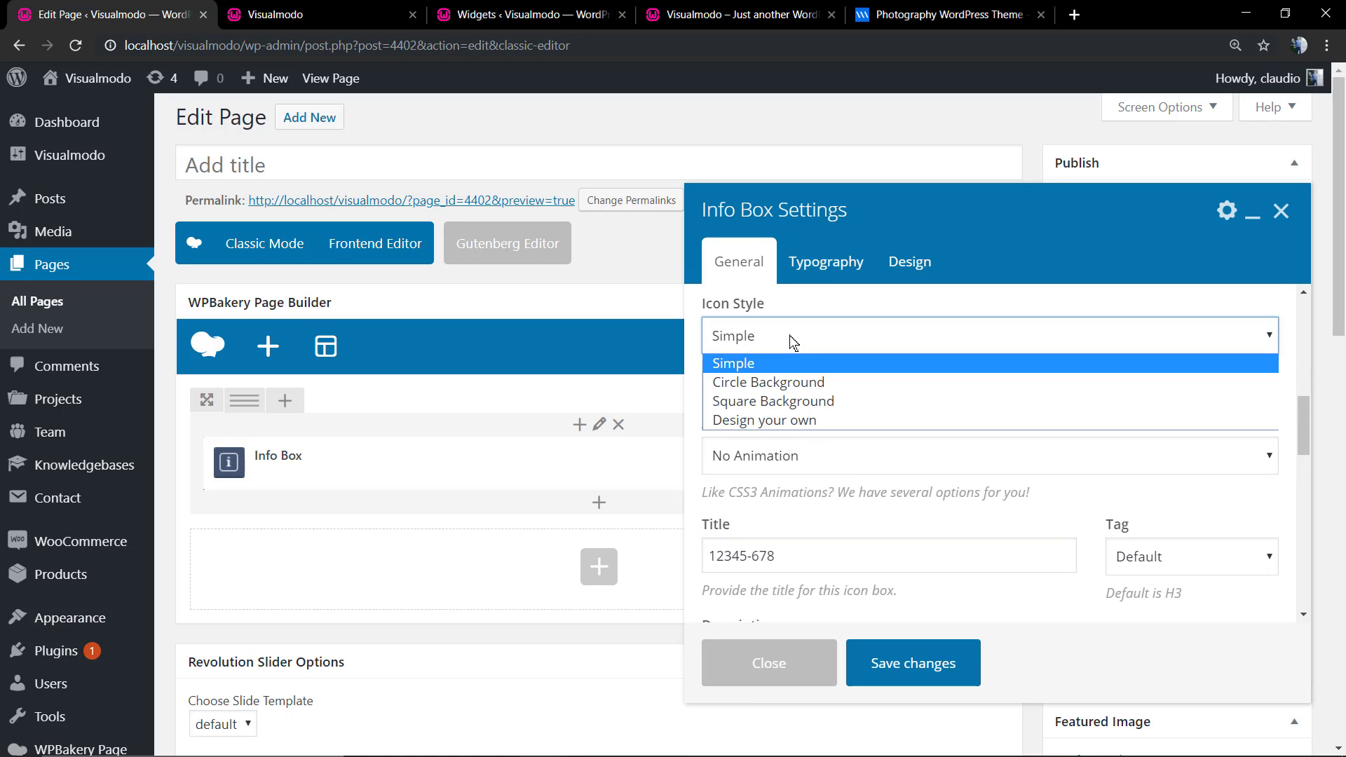
left_click(790, 342)
left_click(810, 265)
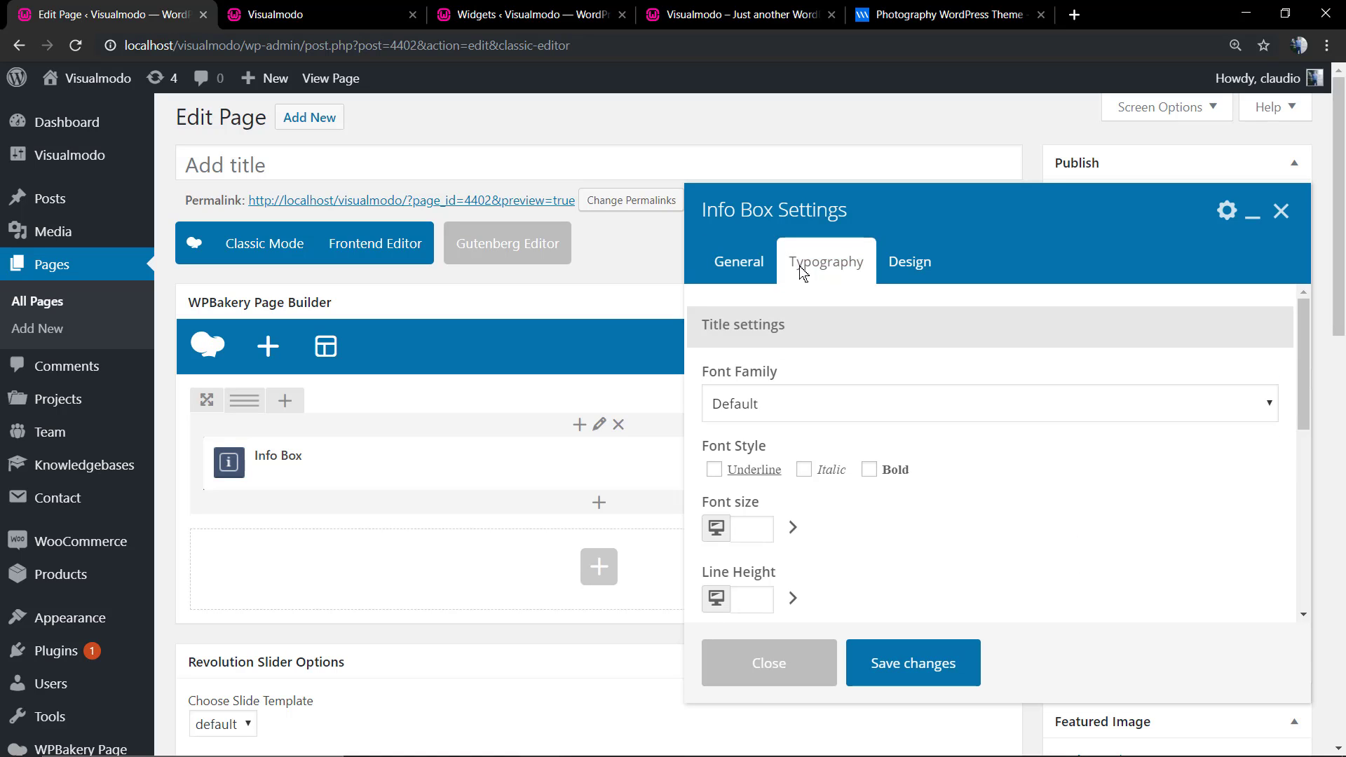
left_click(739, 263)
scroll(800, 432, "down", 5)
scroll(806, 456, "up", 1)
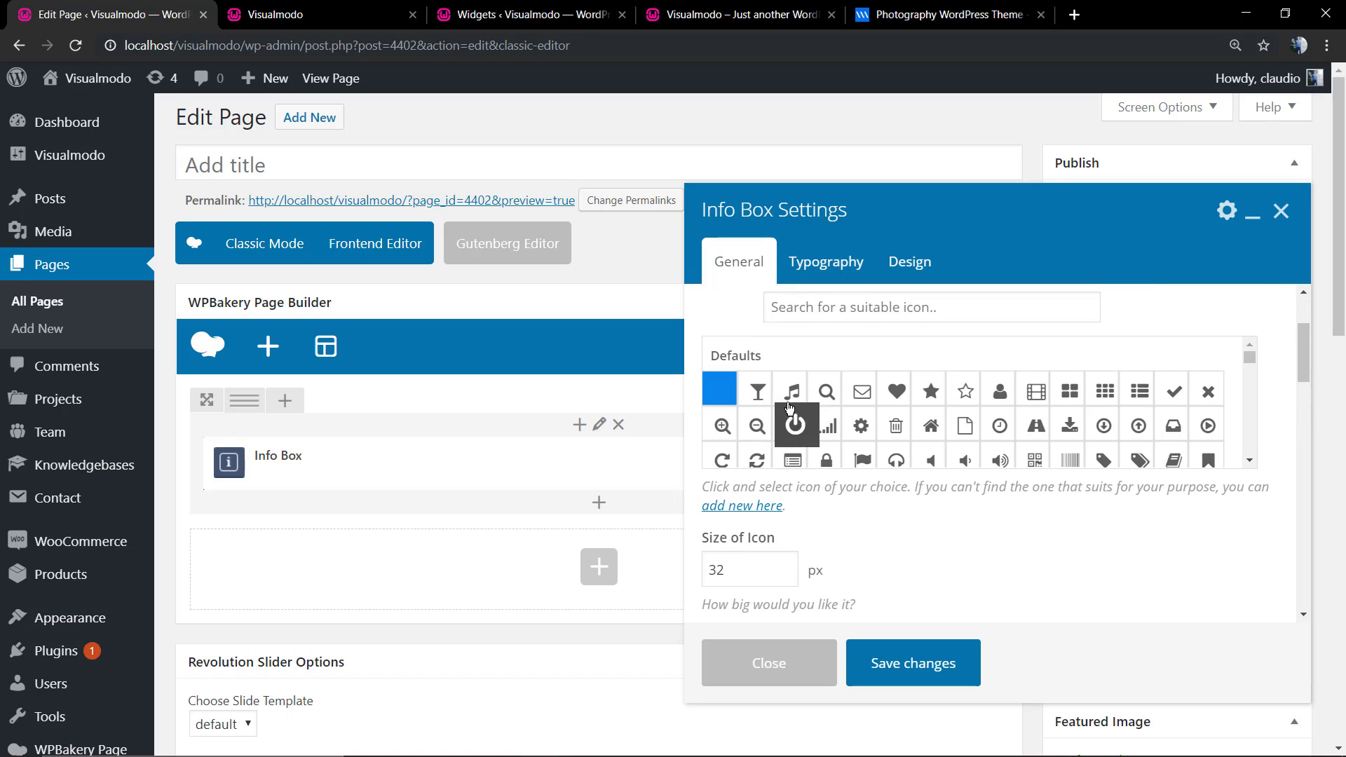
Choose the phone icon, colour it light grey #e8e8e8, and save the Info Box
left_click(847, 306)
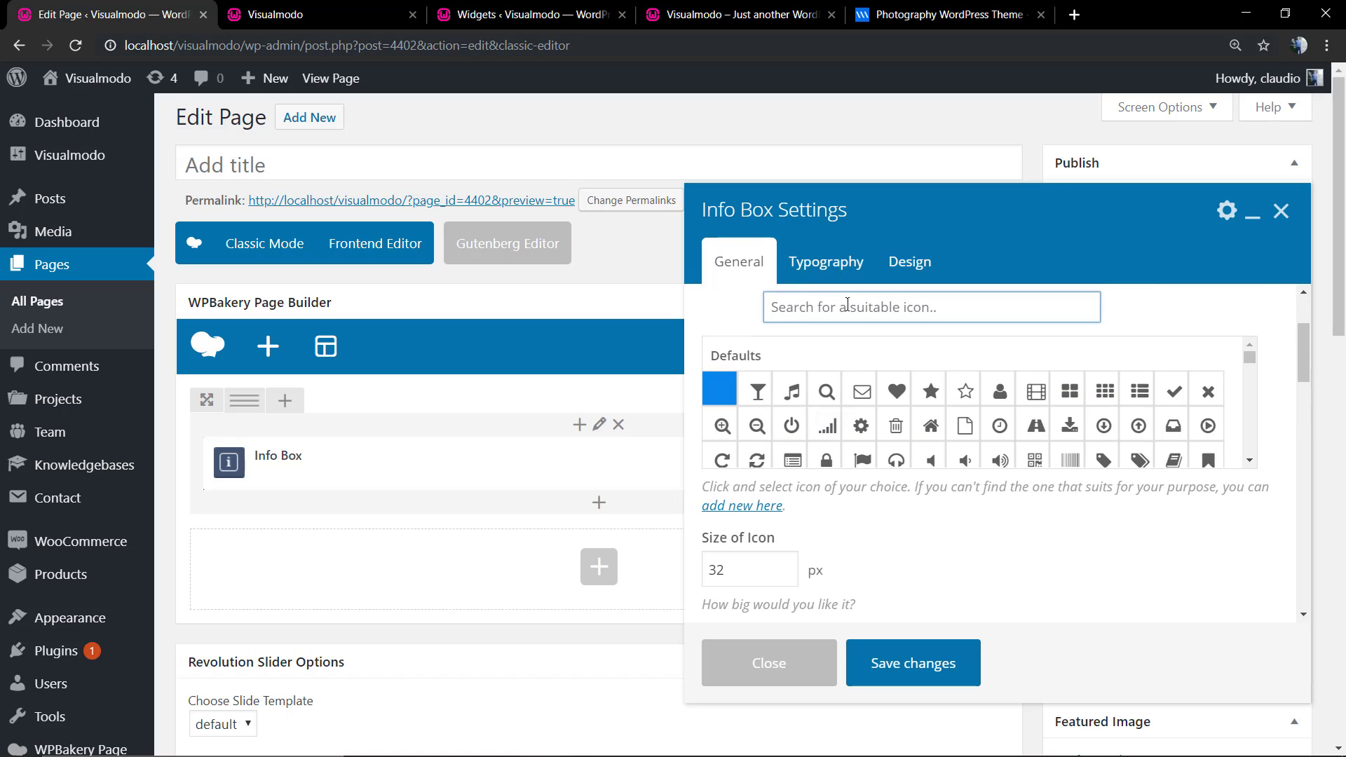
type("phone")
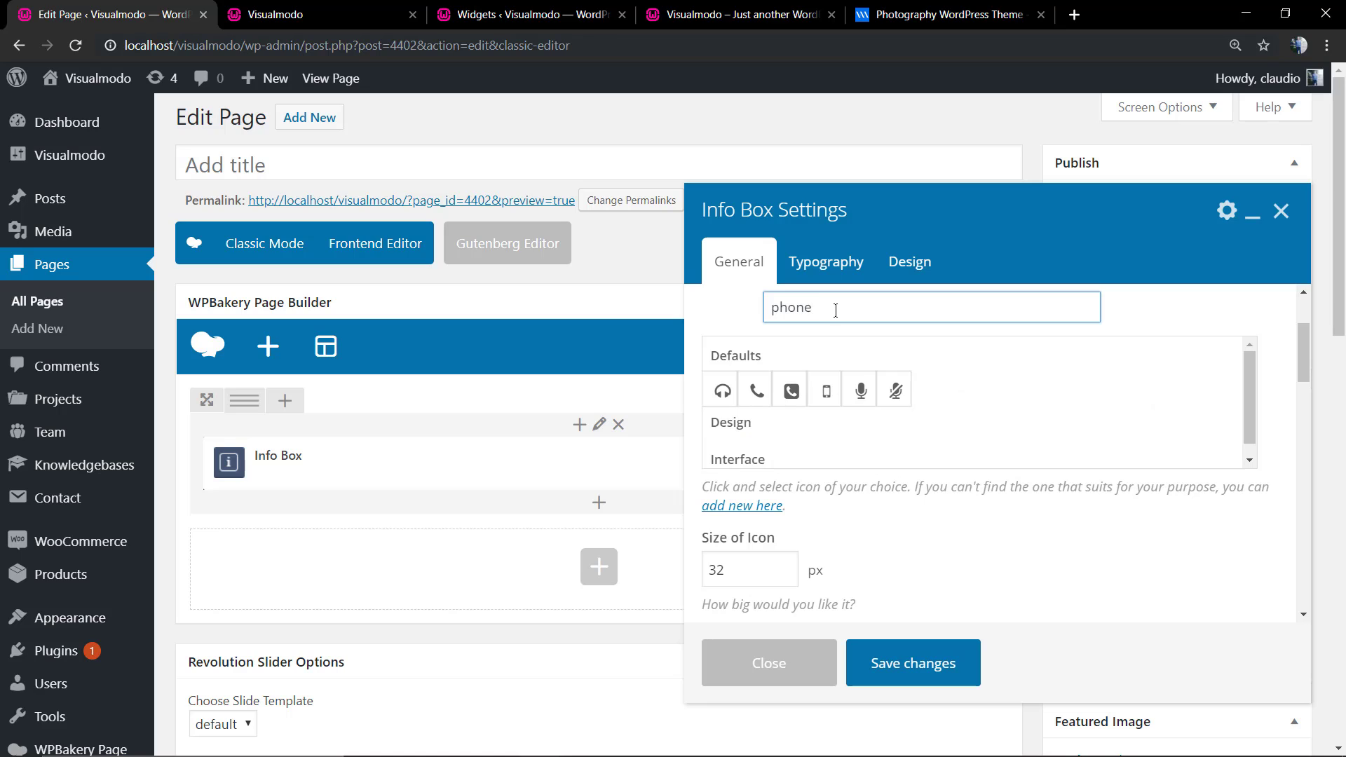
left_click(762, 400)
scroll(876, 526, "down", 4)
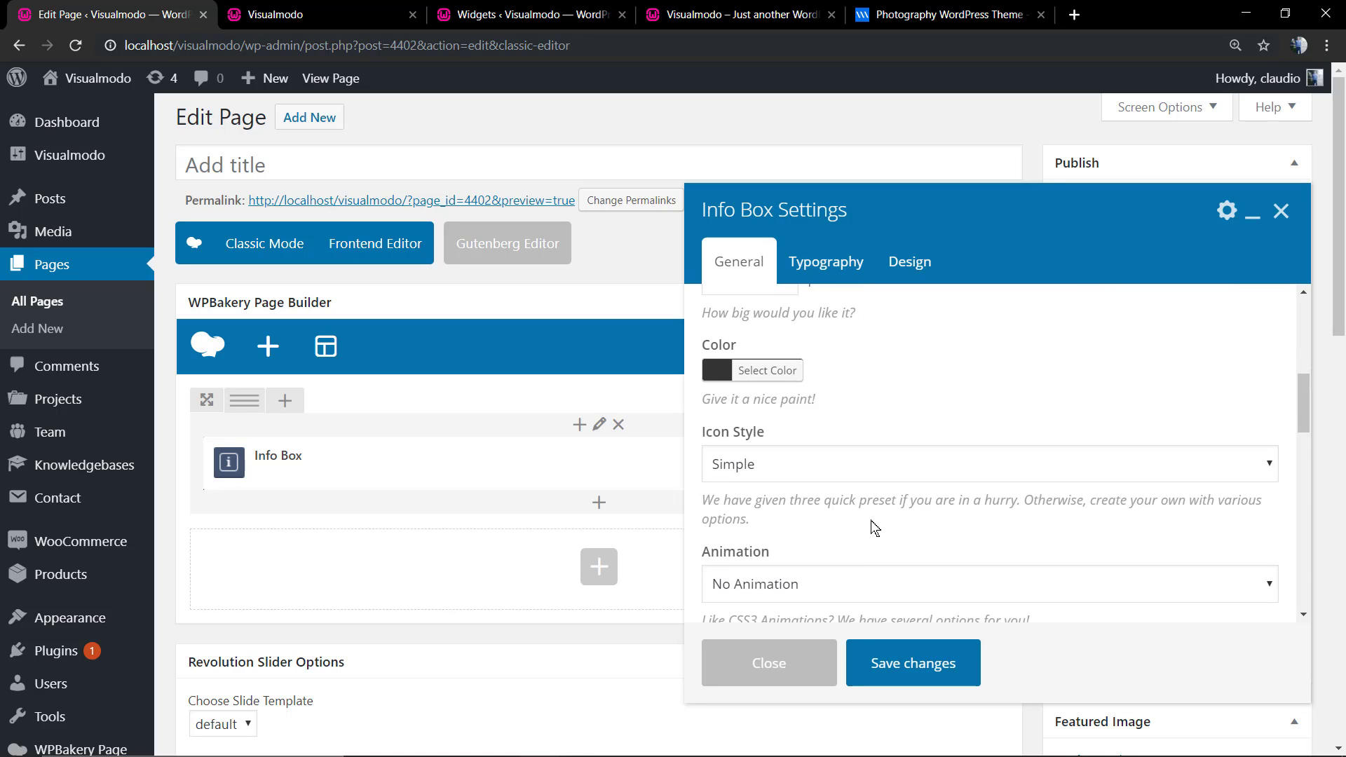
left_click(745, 371)
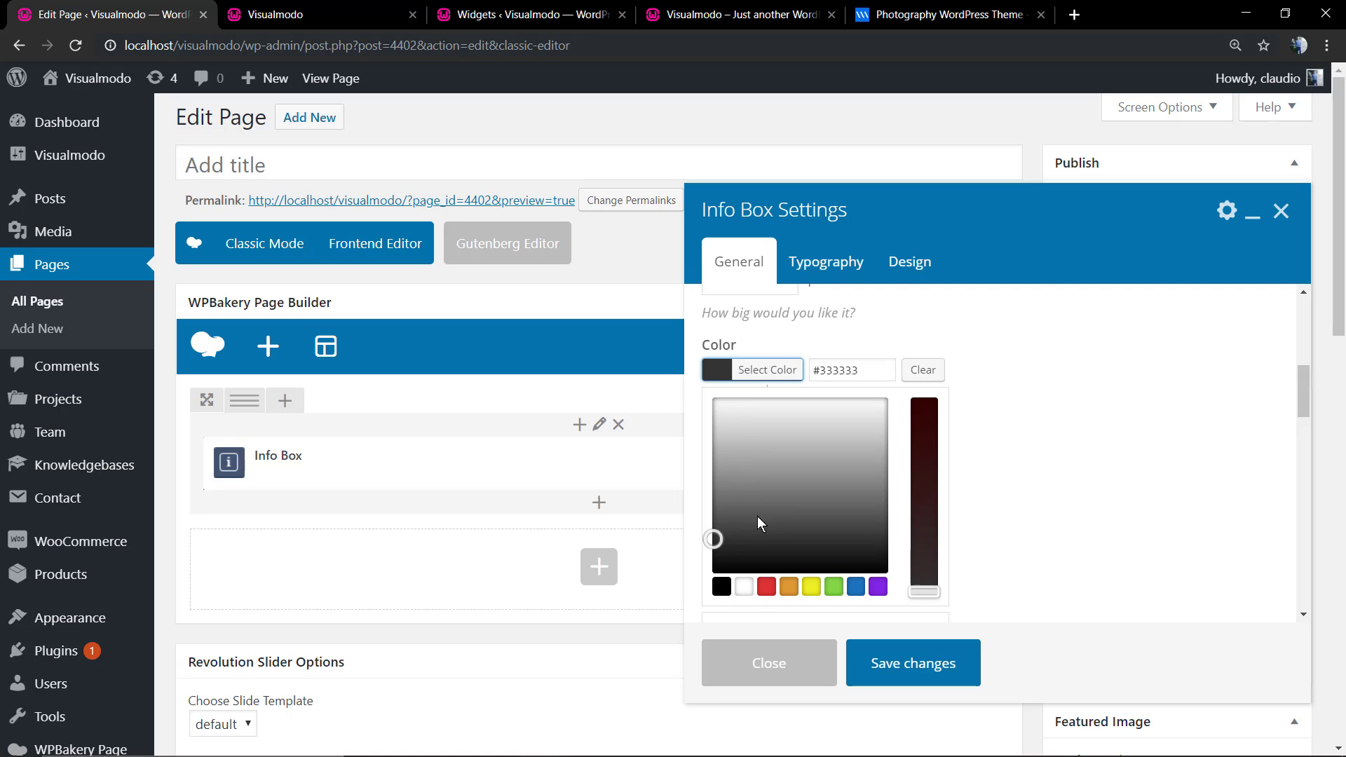
left_click(710, 414)
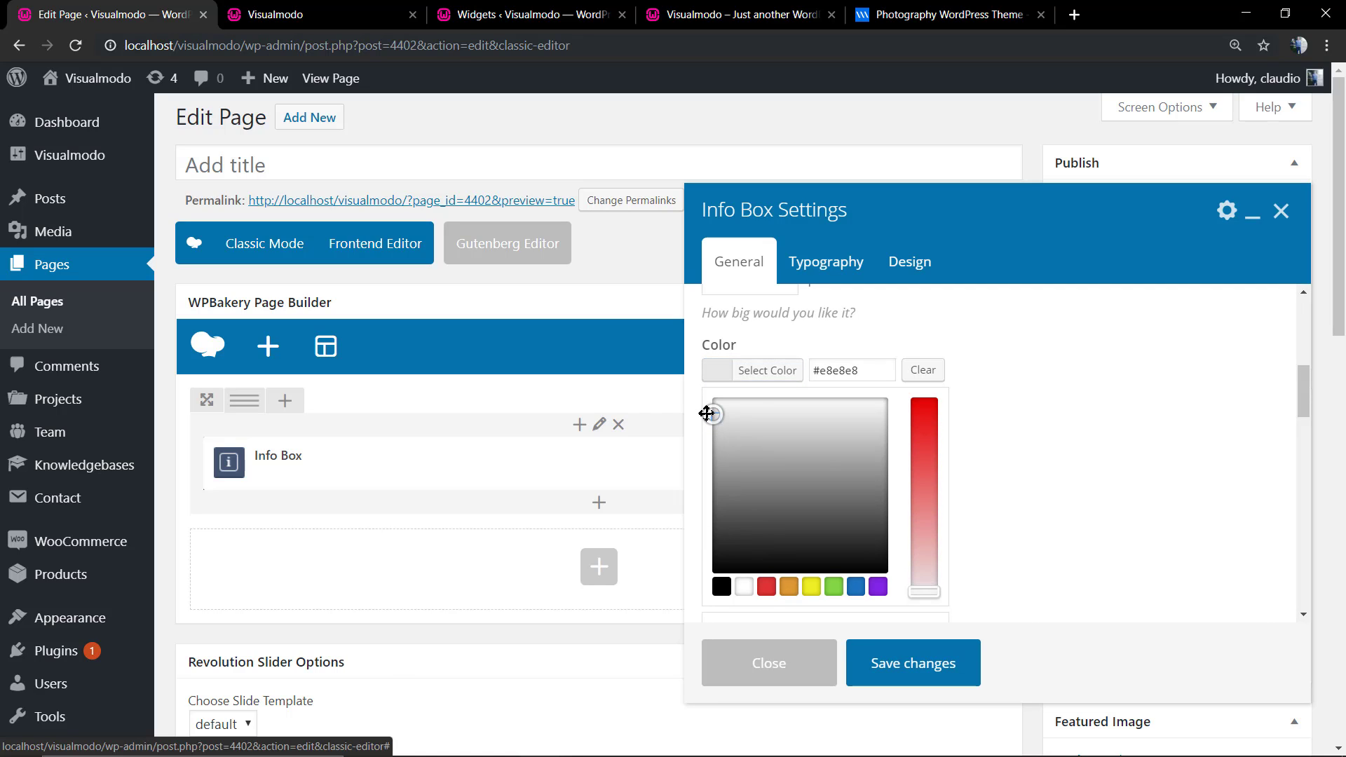
left_click(872, 655)
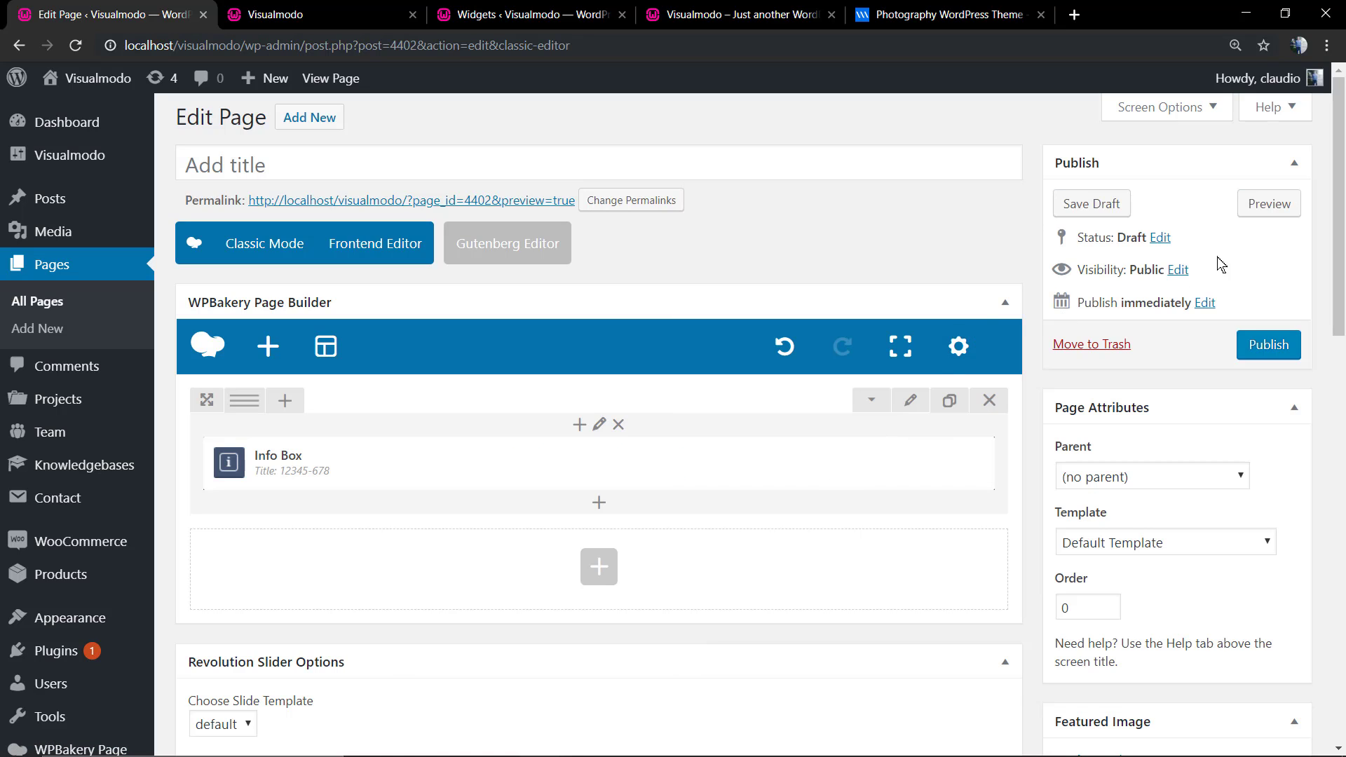
Preview the phone Info Box, duplicate its row, and select the shortcodes in Classic Mode
left_click(1265, 204)
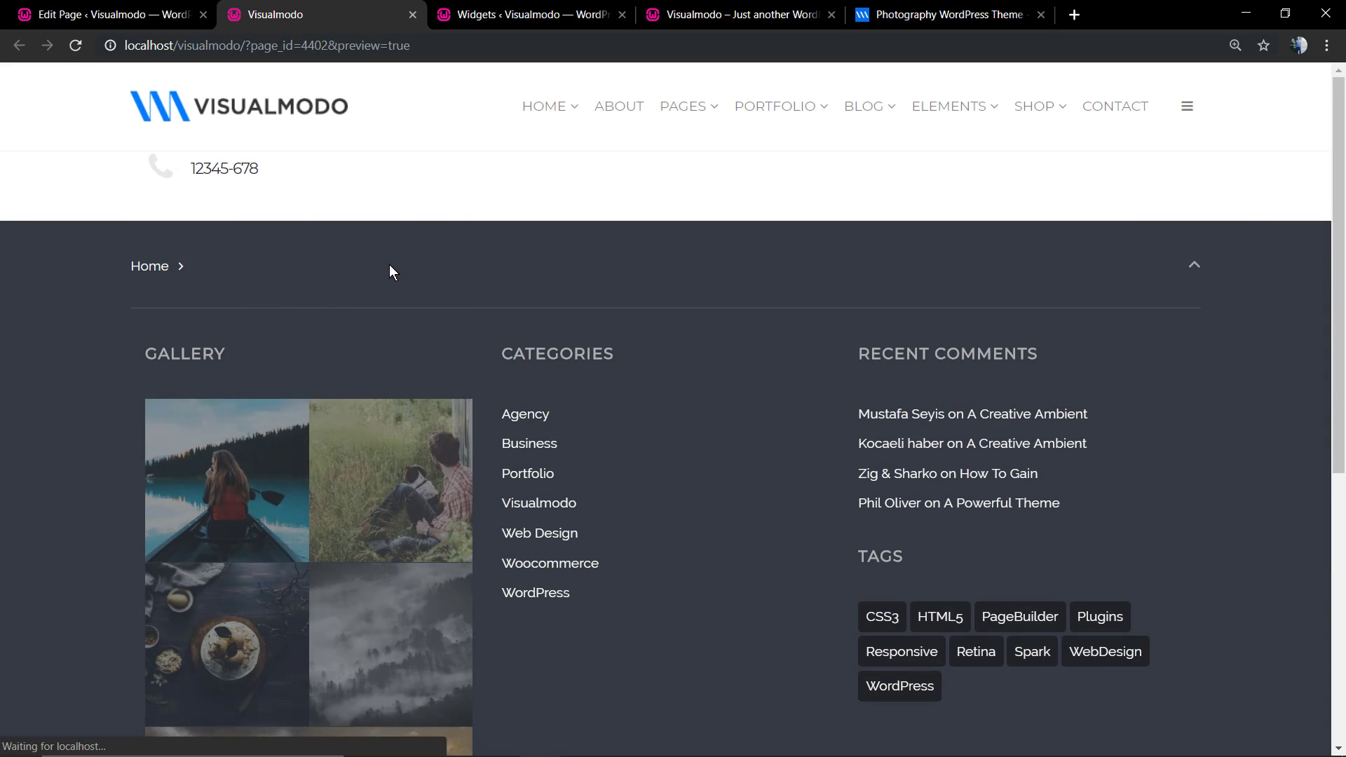
key("ctrl+Page_Up")
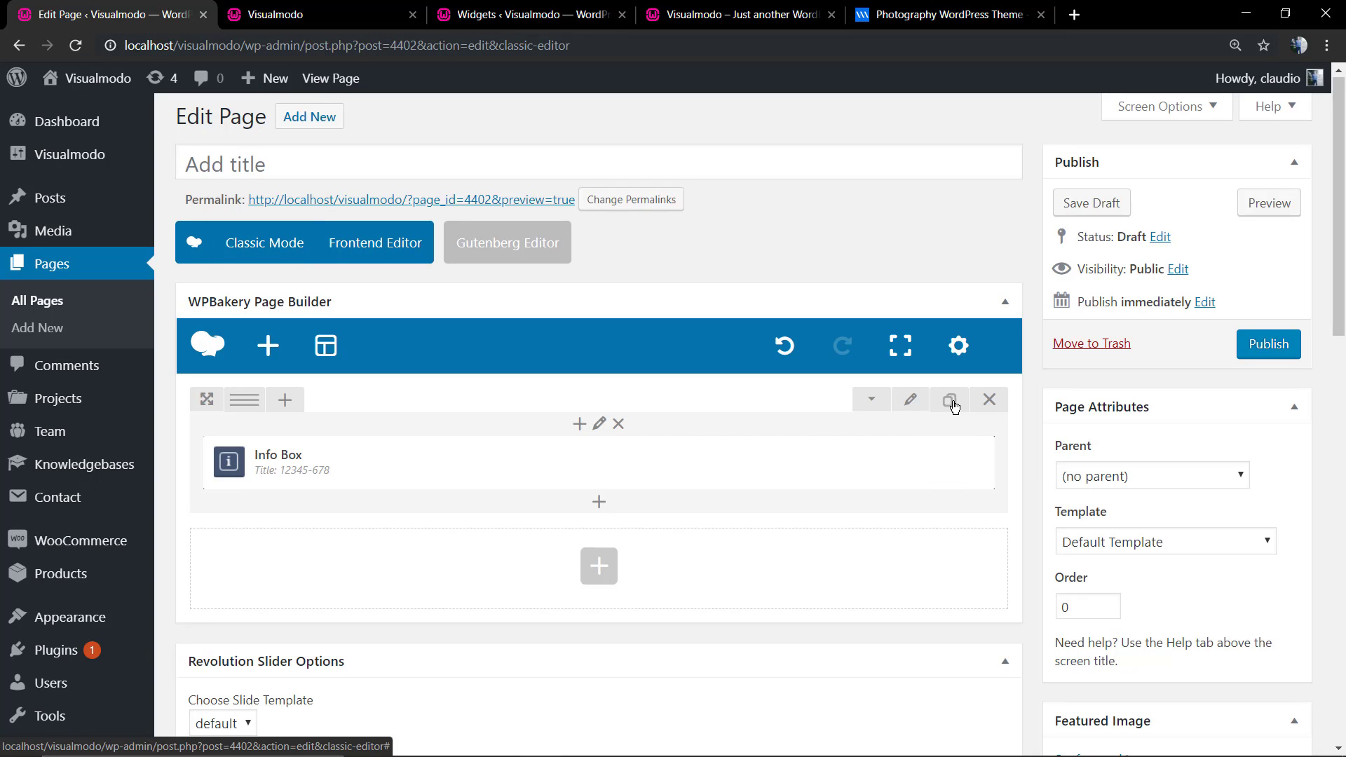
left_click(949, 399)
left_click(948, 400)
left_click(254, 244)
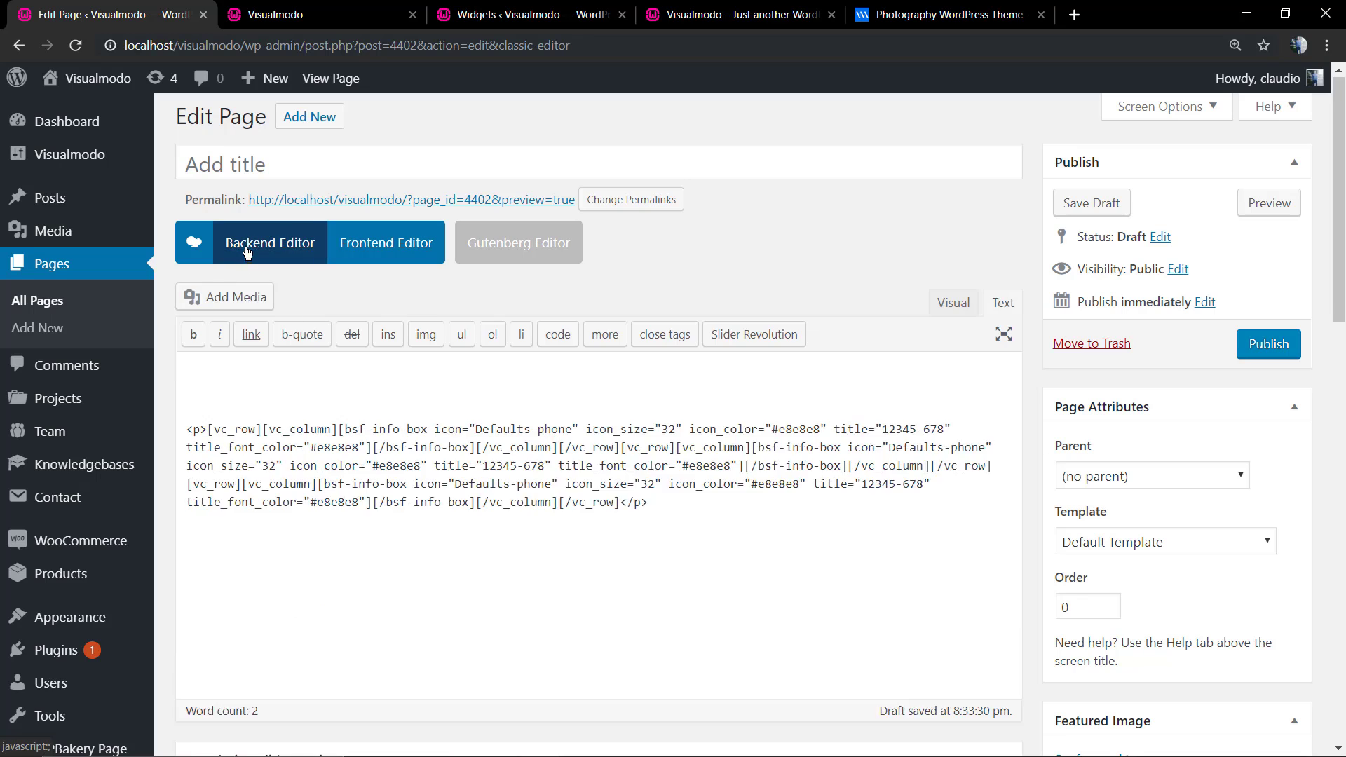
left_click_drag(618, 442, 216, 359)
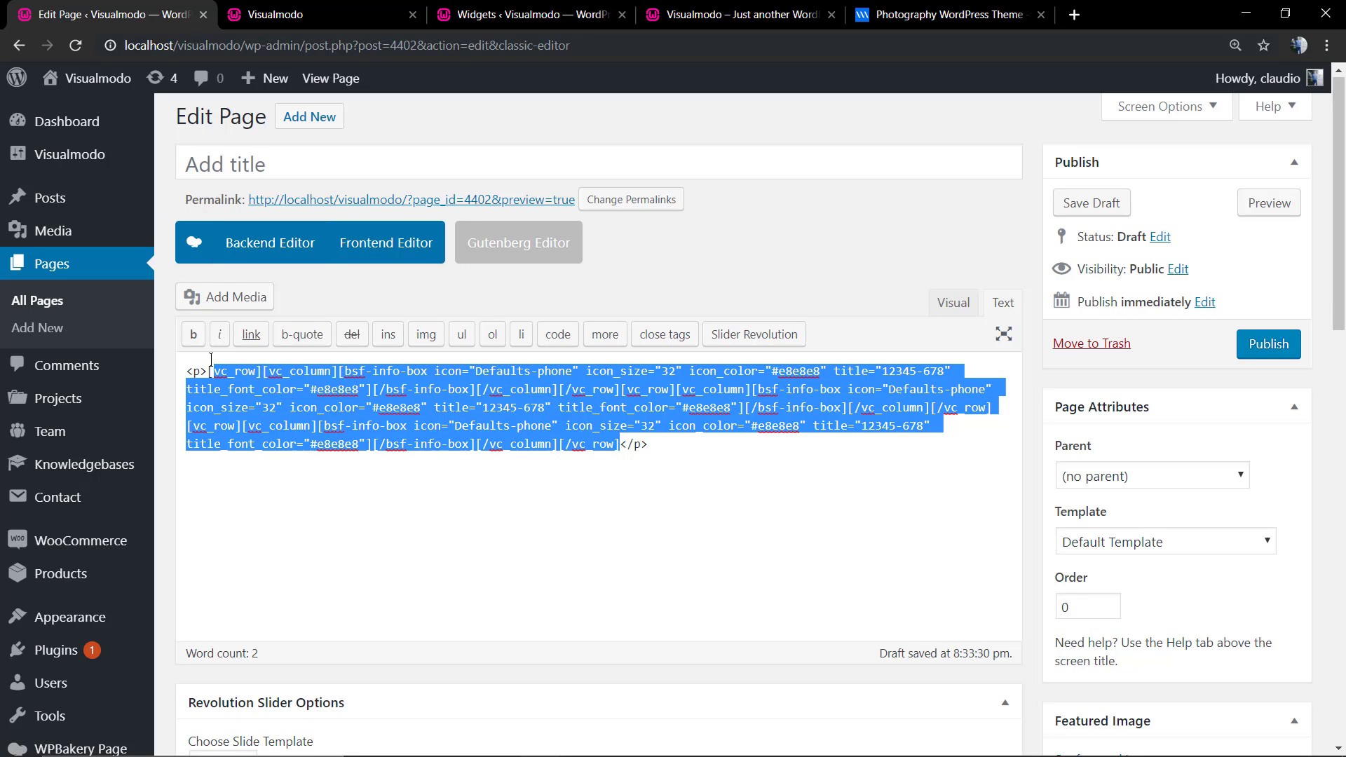
Replace the First Footer widget's gallery shortcode with the info-box shortcodes, save, and view the footer
left_click(284, 9)
left_click(455, 9)
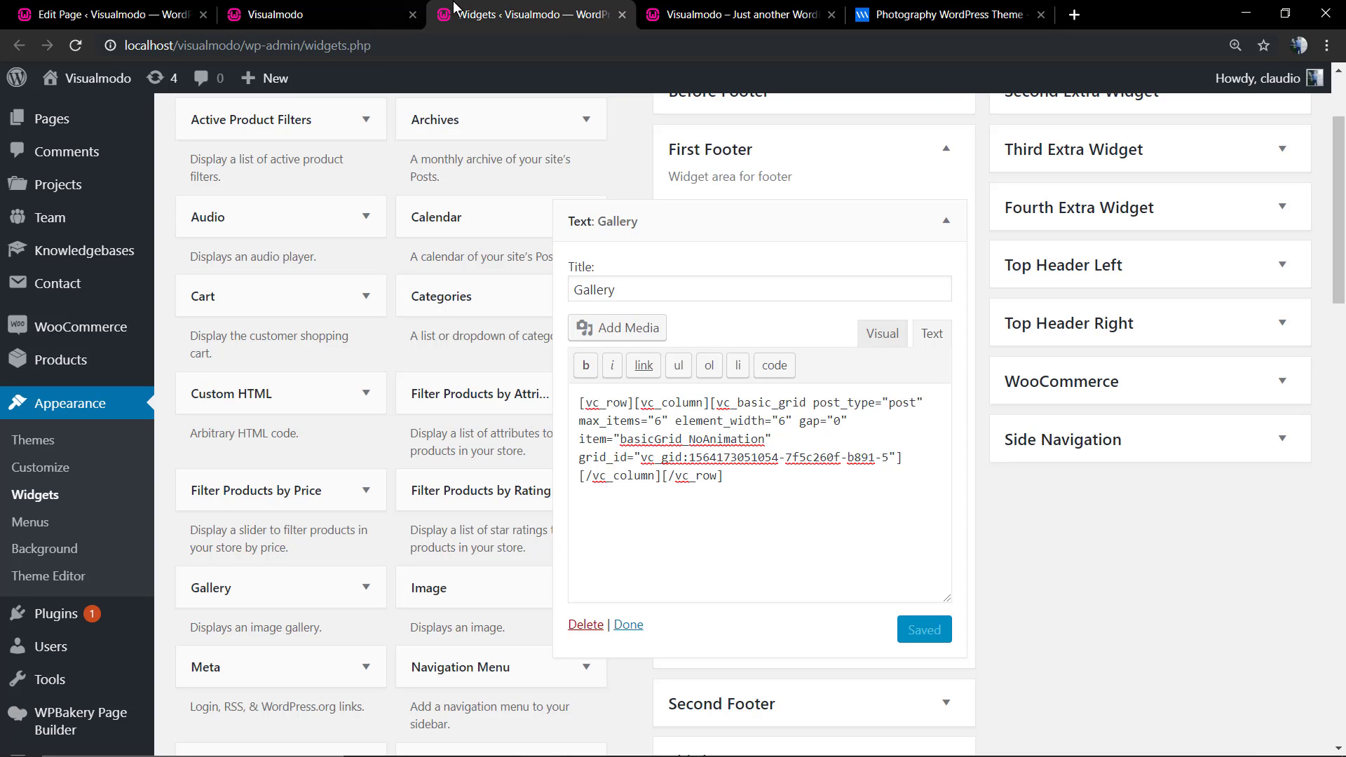
key("ctrl+a")
type("[vc_row][vc_column][bsf-info-box icon=\"Defaults-phone\" icon_size=\"32\" icon_color=\"#e8e8e8\" title=\"12345-678\" title_font_color=\"#e8e8e8\"][/bsf-info-box][/vc_column][/vc_row][vc_row][vc_column][bsf-info-box icon=\"Defaults-phone\" icon_size=\"32\" icon_color=\"#e8e8e8\" title=\"12345-678\" title_font_color=\"#e8e8e8\"][/bsf-info-box][/vc_column][/vc_row][vc_row][vc_column][bsf-info-box icon=\"Defaults-phone\" icon_size=\"32\" icon_color=\"#e8e8e8\" title=\"12345-678\" title_font_color=\"#e8e8e8\"][/bsf-info-box][/vc_column][/vc_row]")
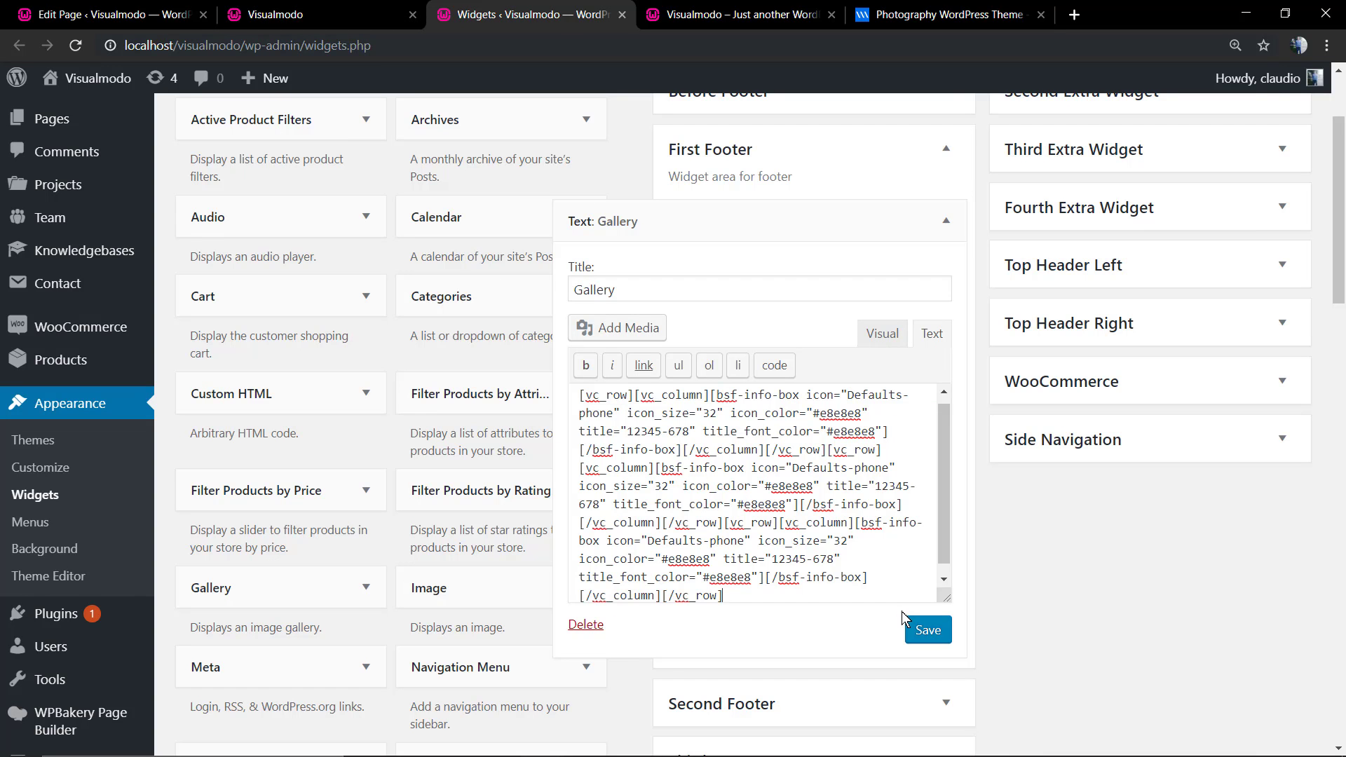
left_click(911, 623)
left_click(316, 14)
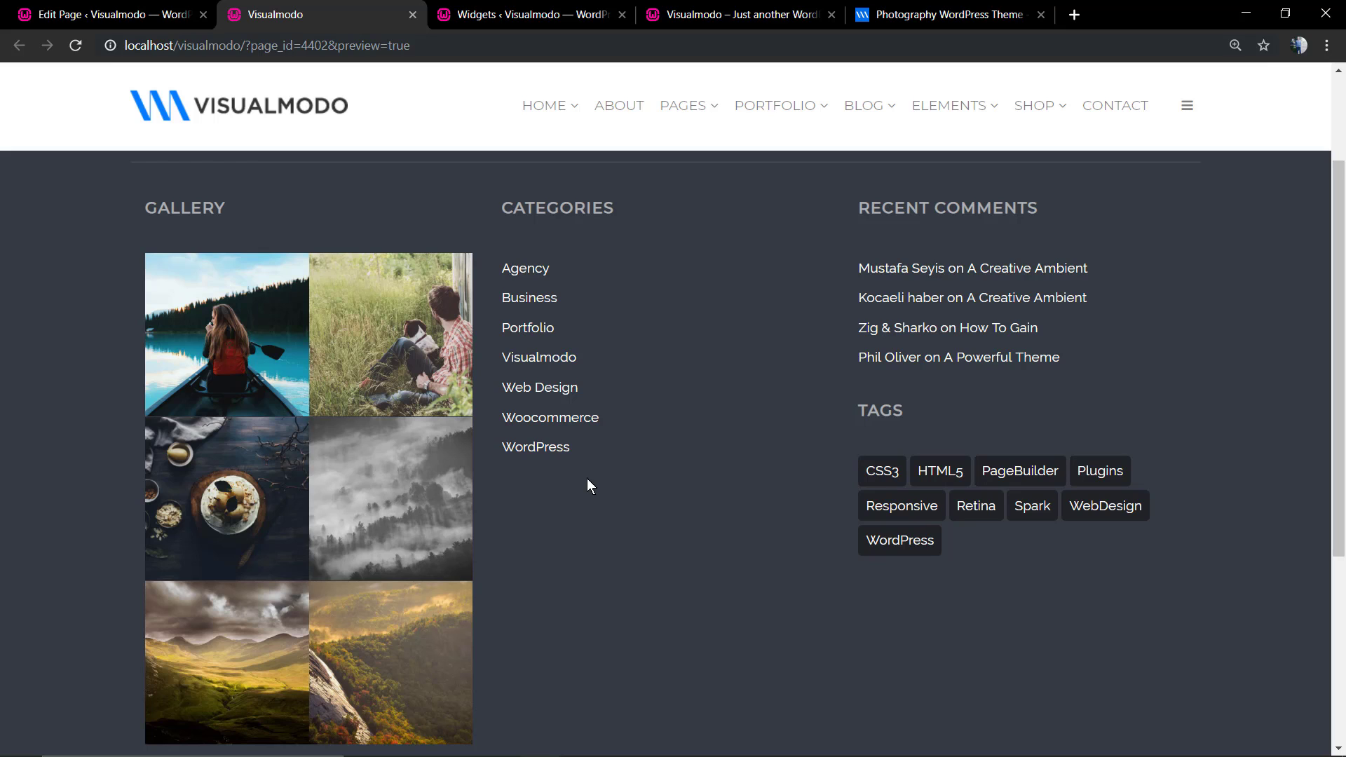
key("F11")
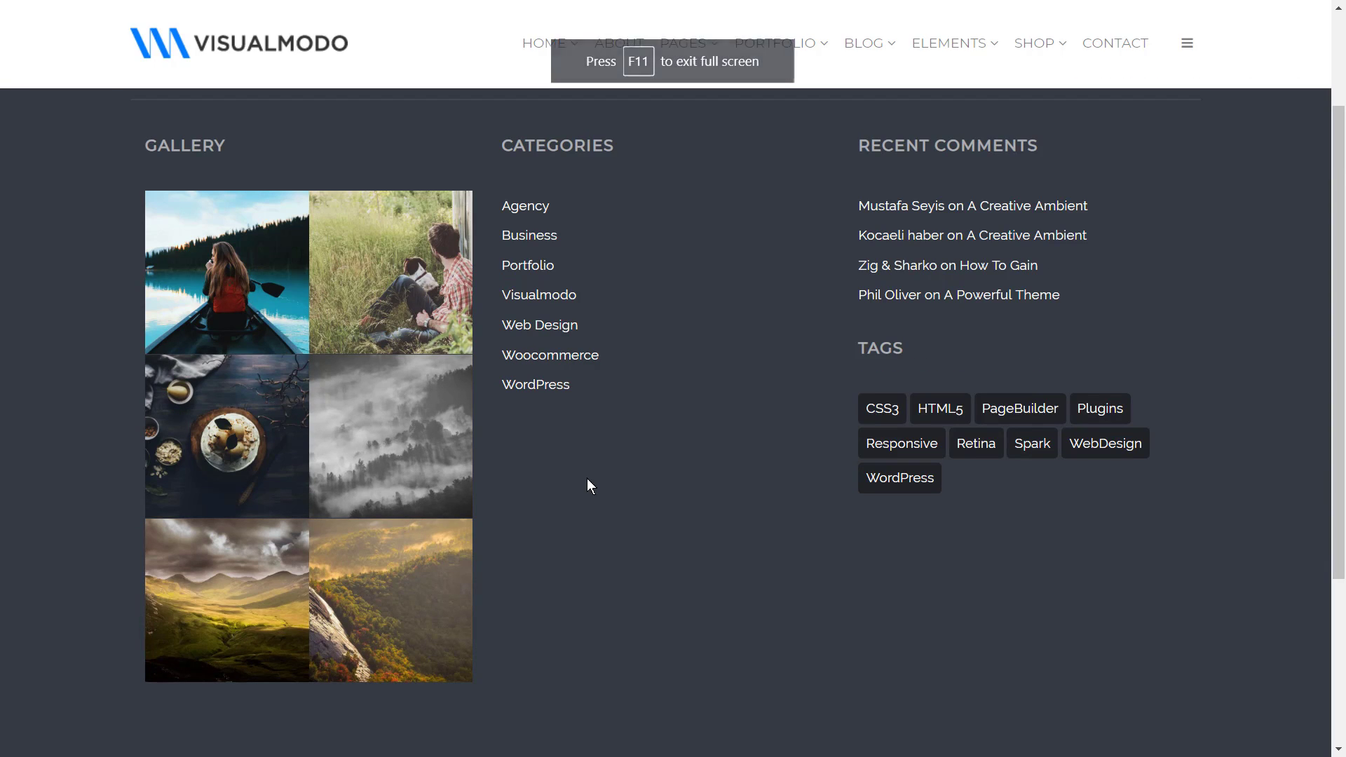